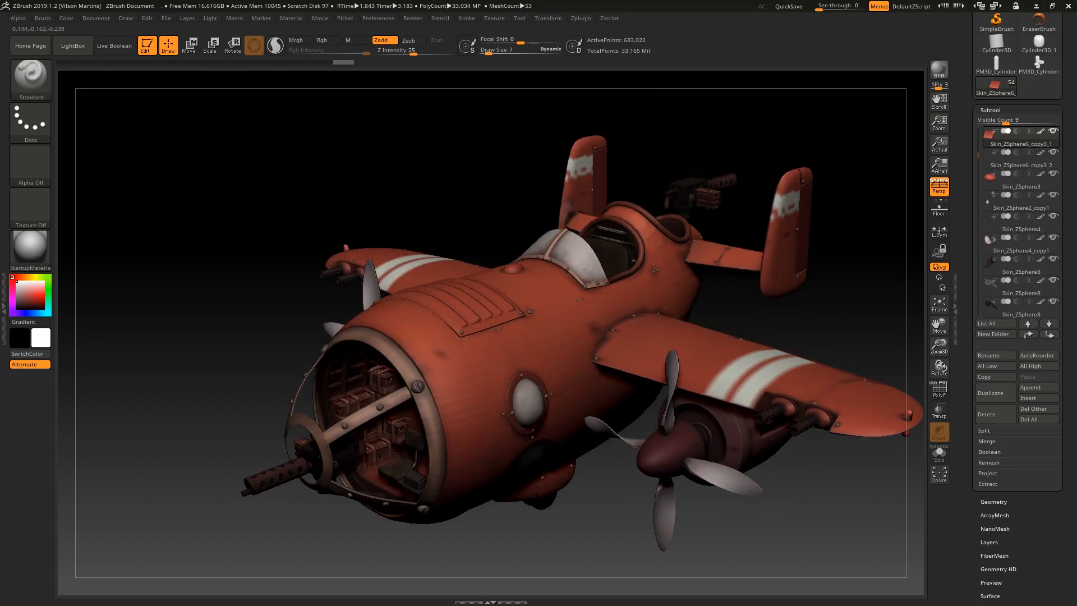
Step: Show the airplane model's polyframe and subdivide the engine vent part one more level
key("shift+f")
key("shift+f")
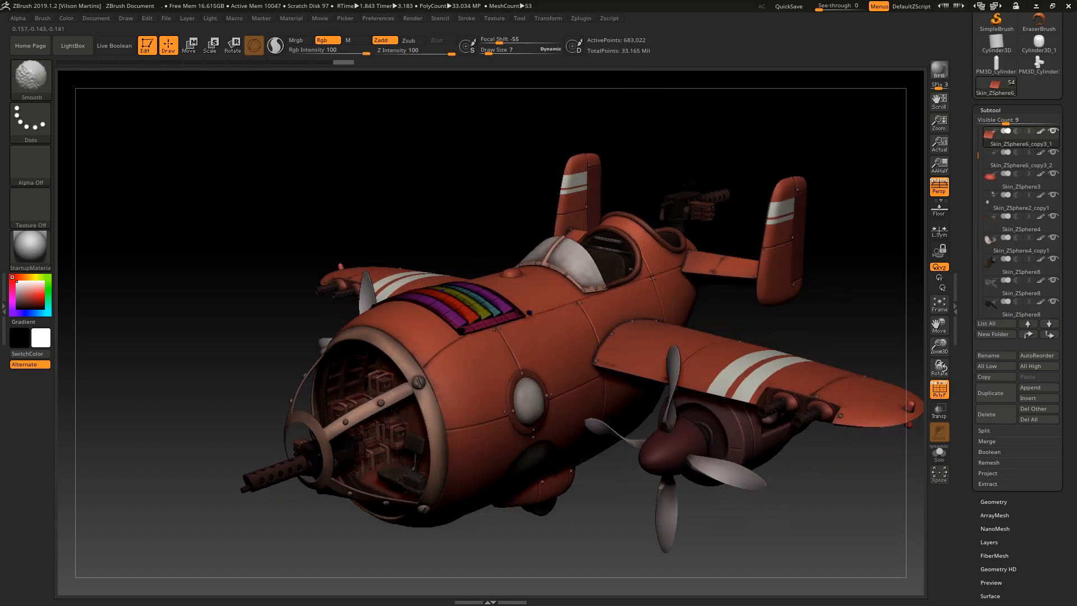
right_click_drag(565, 362, 533, 392)
right_click_drag(525, 310, 539, 364)
key("ctrl+d")
right_click_drag(236, 292, 385, 310, "alt")
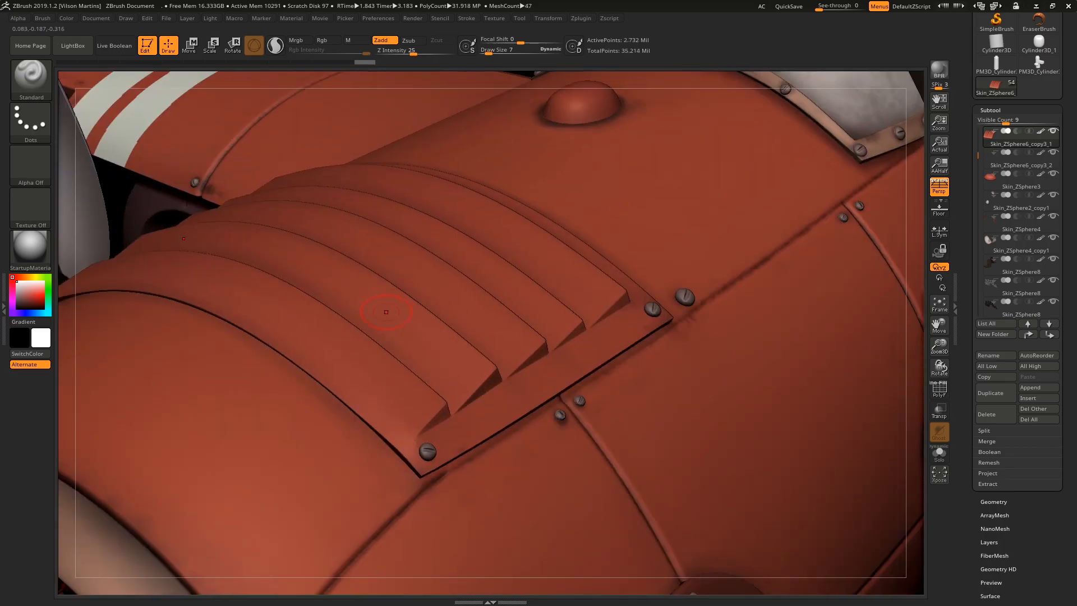
Step: Examine the vent part's creased edges and colored polygroups, and bring up its edge crease options
right_click_drag(499, 282, 533, 297, "alt")
key("ctrl+shift+s")
key("shift+f")
right_click_drag(536, 255, 486, 273, "ctrl")
key("ctrl+shift+s")
left_click(990, 110)
left_click(993, 124)
left_click_drag(1068, 247, 1068, 225)
left_click(988, 219)
left_click(988, 219)
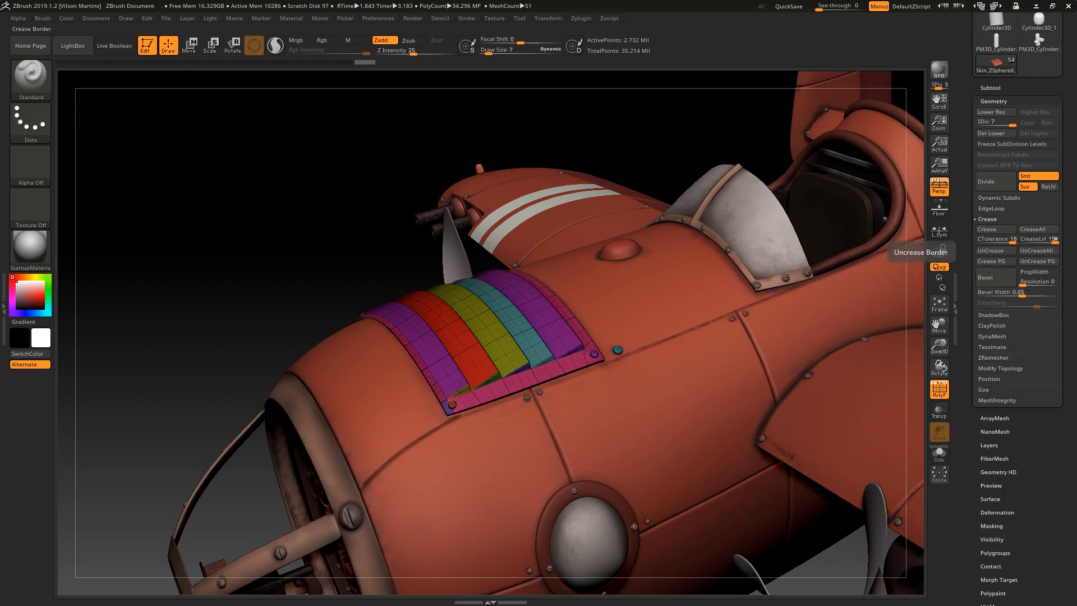
left_click_drag(674, 150, 685, 246, "alt")
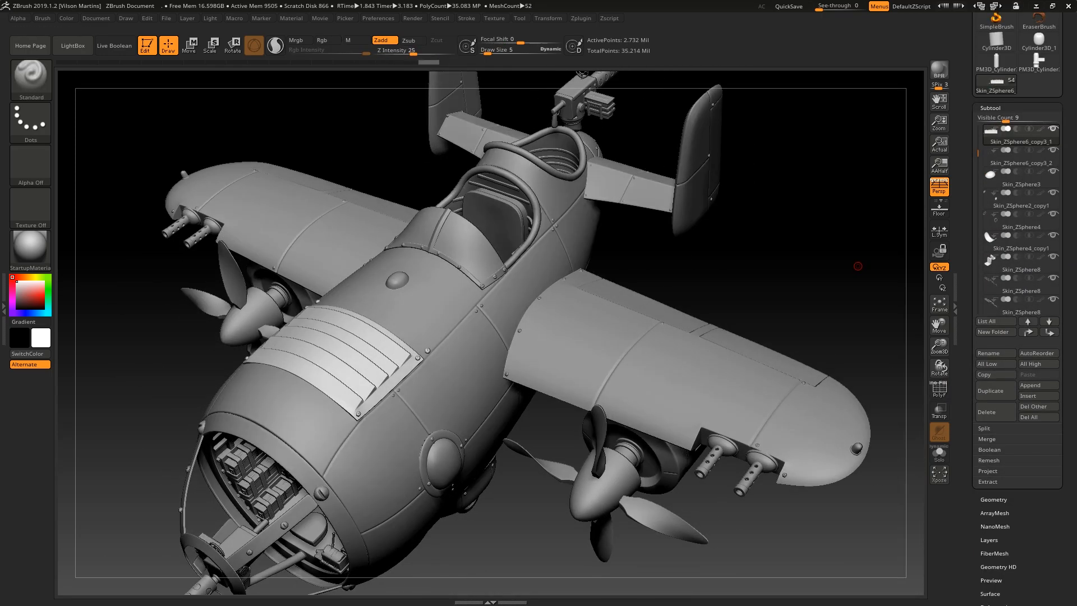
Step: Switch to the low-poly cylinder model with the side block, frame it and show its polyframe
mouse_move(858, 266)
left_mouse_down()
mouse_move(866, 234)
mouse_move(825, 225)
mouse_move(841, 253)
left_mouse_up()
left_click(1040, 62)
key("f")
right_click_drag(637, 380, 766, 373)
key("shift+f")
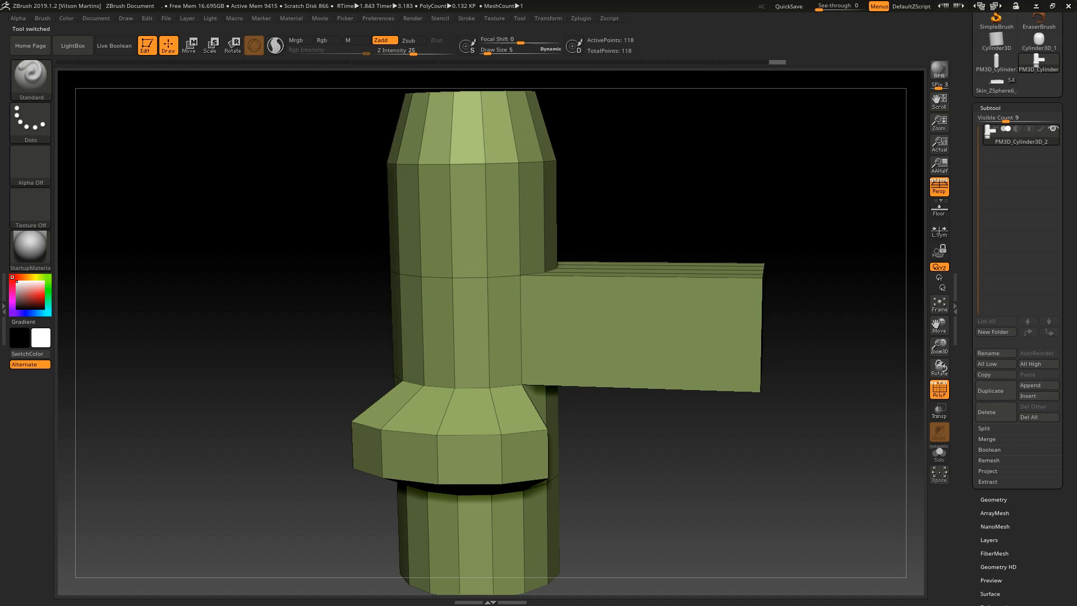
Step: Bring up the crease options for the cylinder model and crease its edges with a tolerance of 1
right_click_drag(802, 225, 802, 168, "ctrl")
mouse_move(802, 168)
right_mouse_down()
mouse_move(735, 182)
mouse_move(730, 207)
mouse_move(783, 207)
mouse_move(735, 203)
mouse_move(783, 239)
right_mouse_up()
left_click(991, 108)
left_click(994, 106)
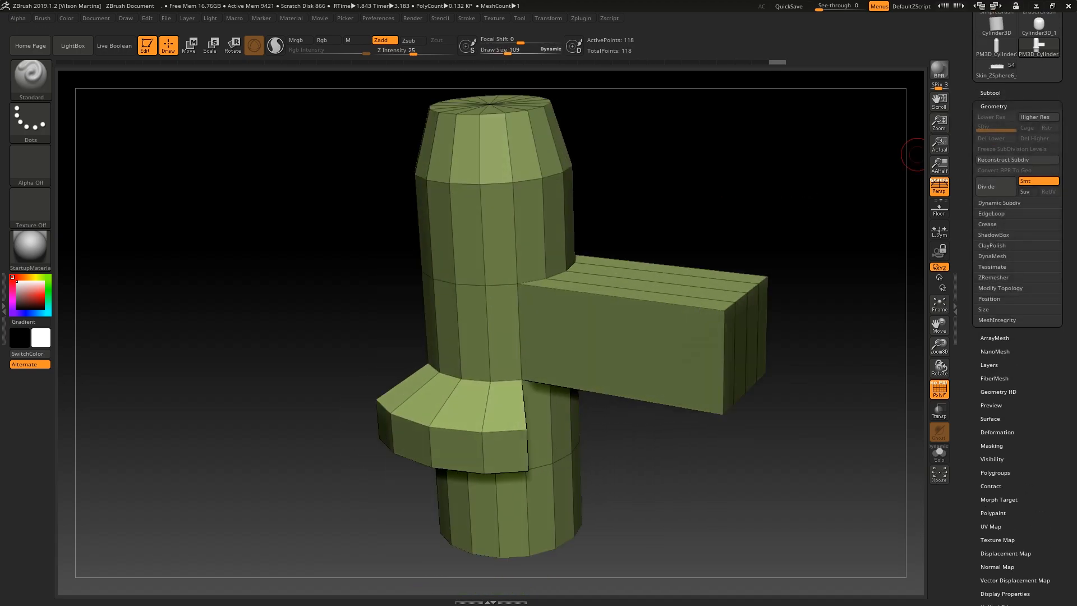
left_click(987, 205)
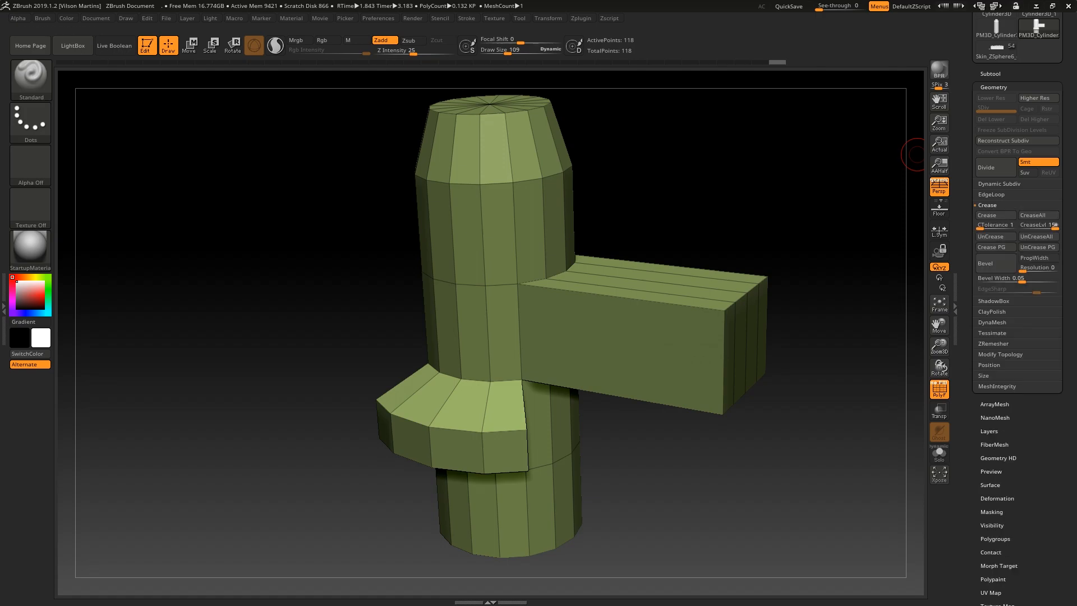
right_click_drag(806, 212, 785, 221)
right_click_drag(798, 170, 791, 178)
left_click(989, 215)
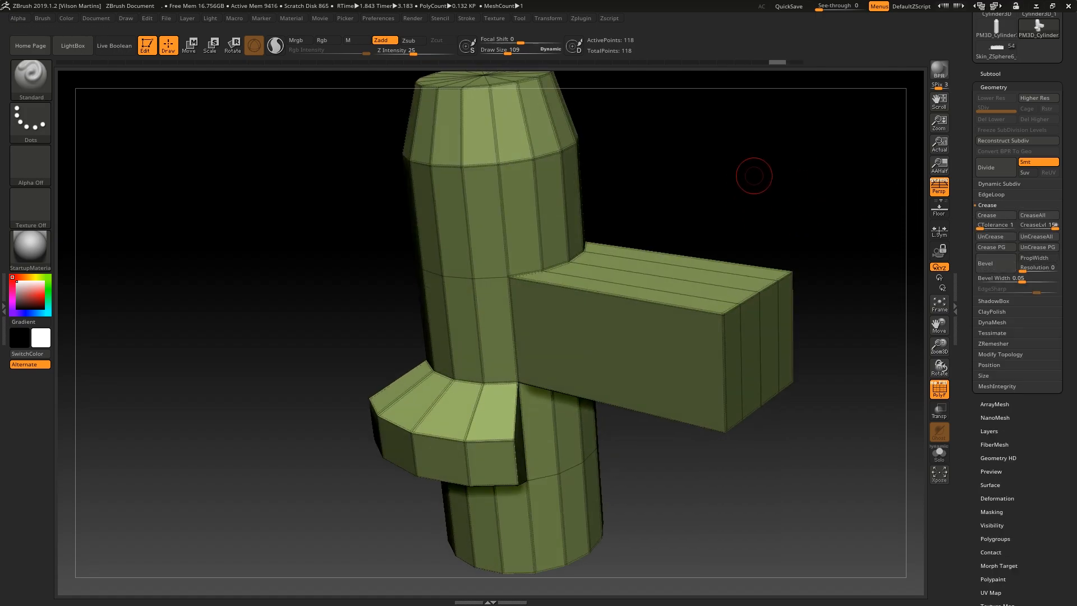
Step: Set the crease tolerance to 45 degrees and apply the crease to the cylinder model
right_click_drag(630, 168, 637, 187, "alt")
left_click_drag(638, 187, 653, 209)
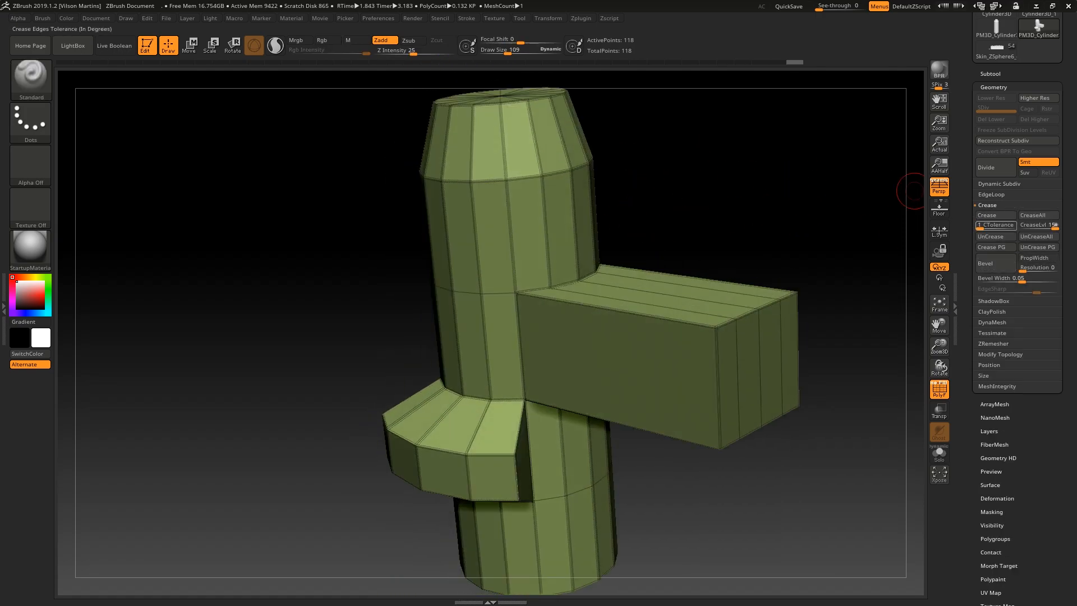
left_click(988, 226)
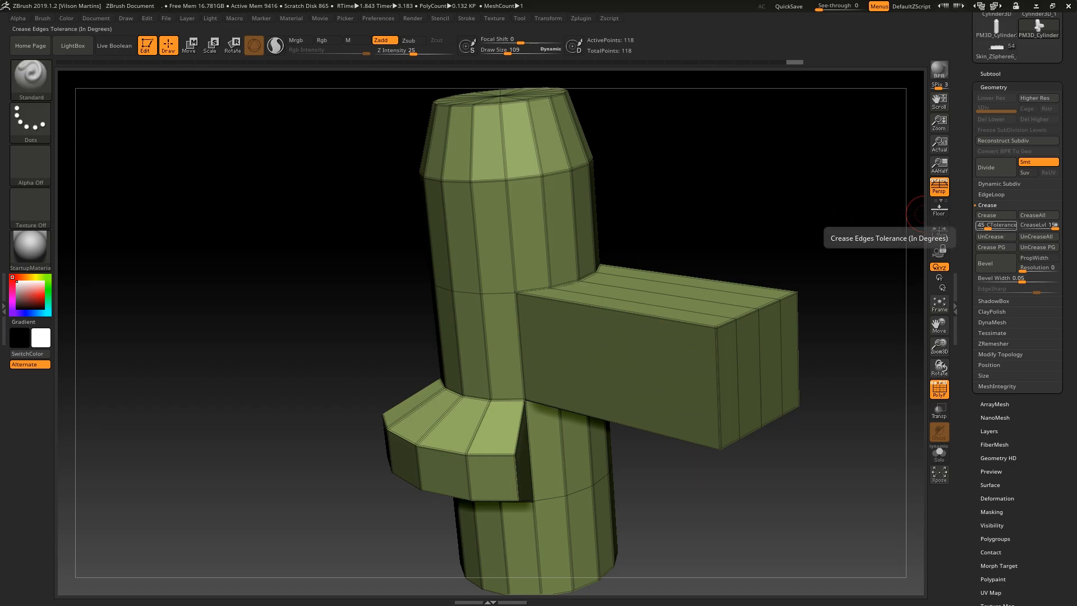
right_click_drag(611, 216, 684, 261, "ctrl")
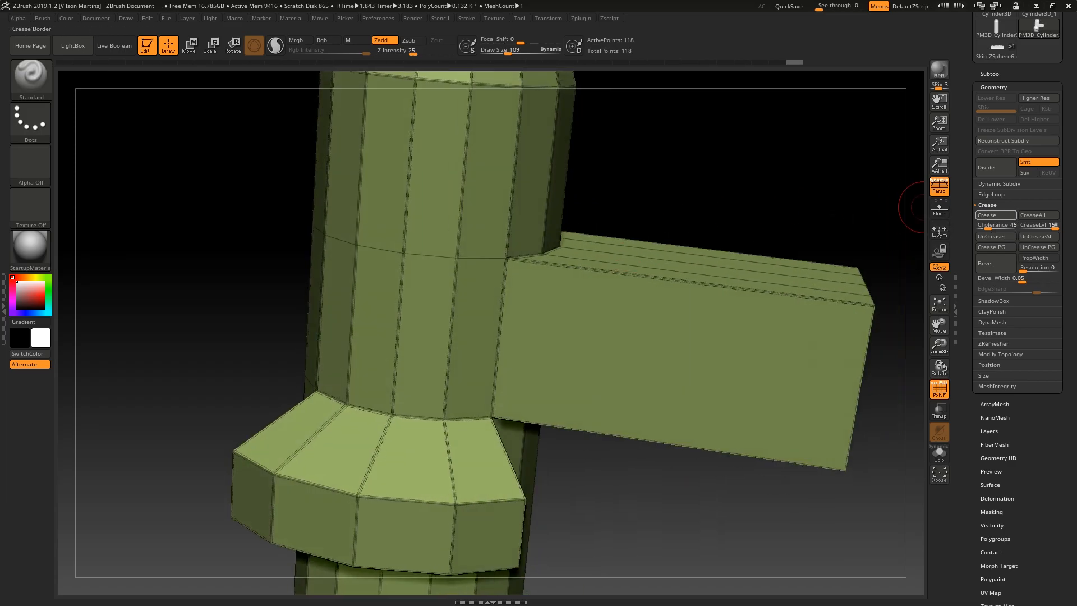
left_click_drag(745, 204, 752, 321)
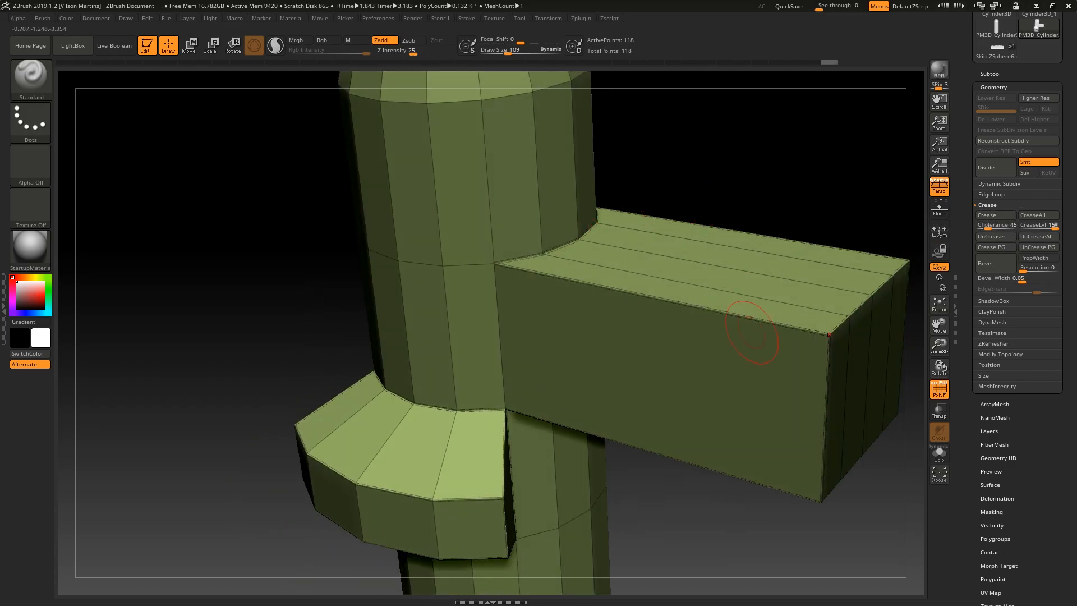
Step: Set the crease tolerance to 1 and crease the model's edges again
type("1")
key("Return")
left_click(996, 216)
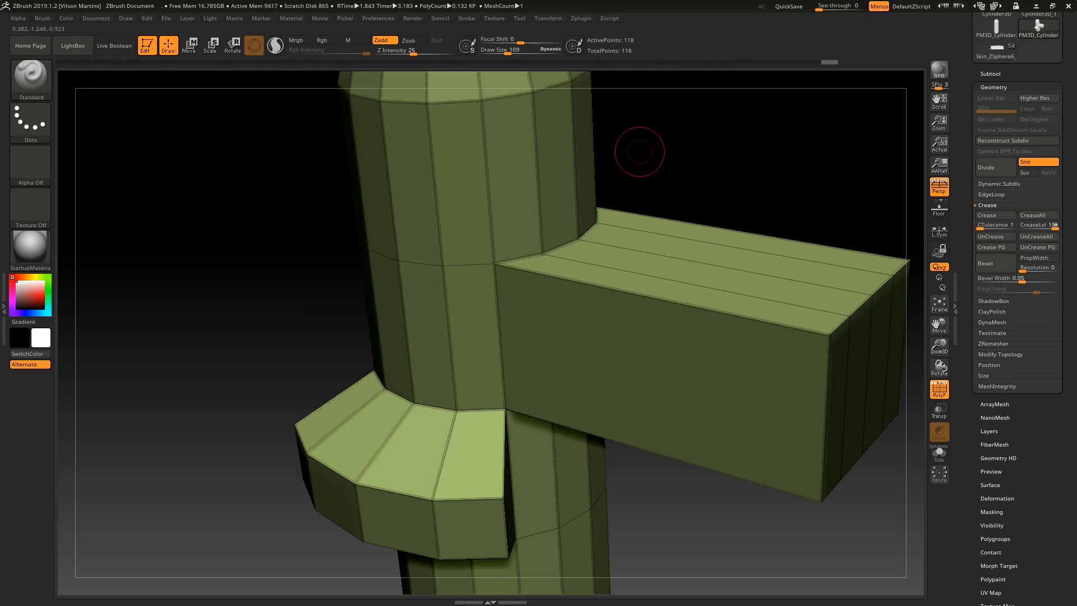
left_click_drag(638, 152, 696, 254, "alt")
right_click_drag(561, 179, 781, 218)
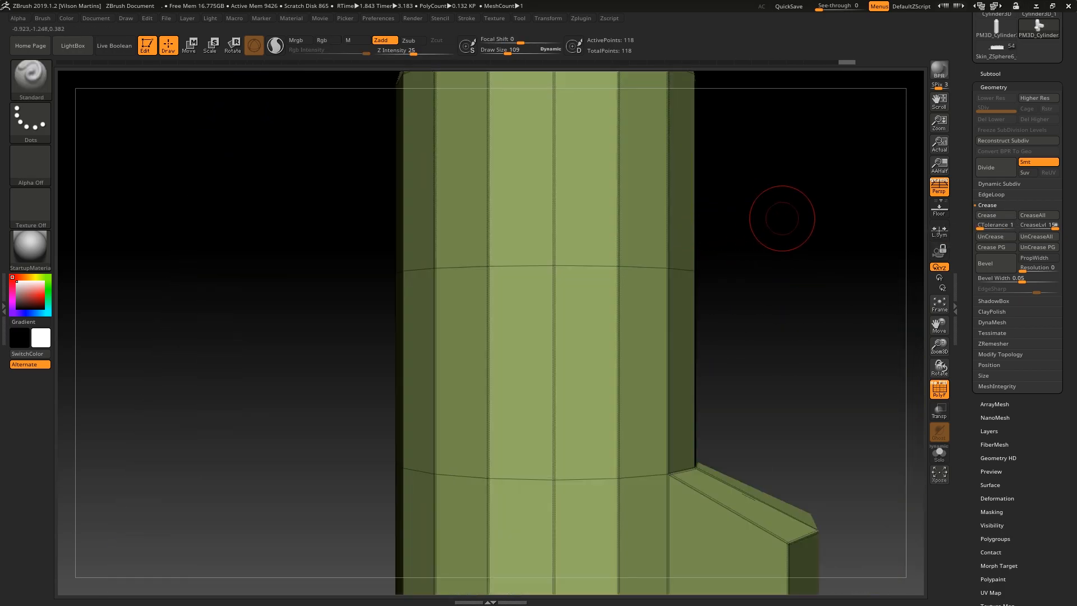
Step: Sculpt a stroke on the cylinder's side opposite the block with the Standard brush at draw size 175
left_click_drag(723, 228, 864, 252)
left_click_drag(715, 308, 677, 171, "alt")
key("bracketright")
left_click_drag(667, 354, 668, 331)
left_click_drag(769, 301, 729, 315)
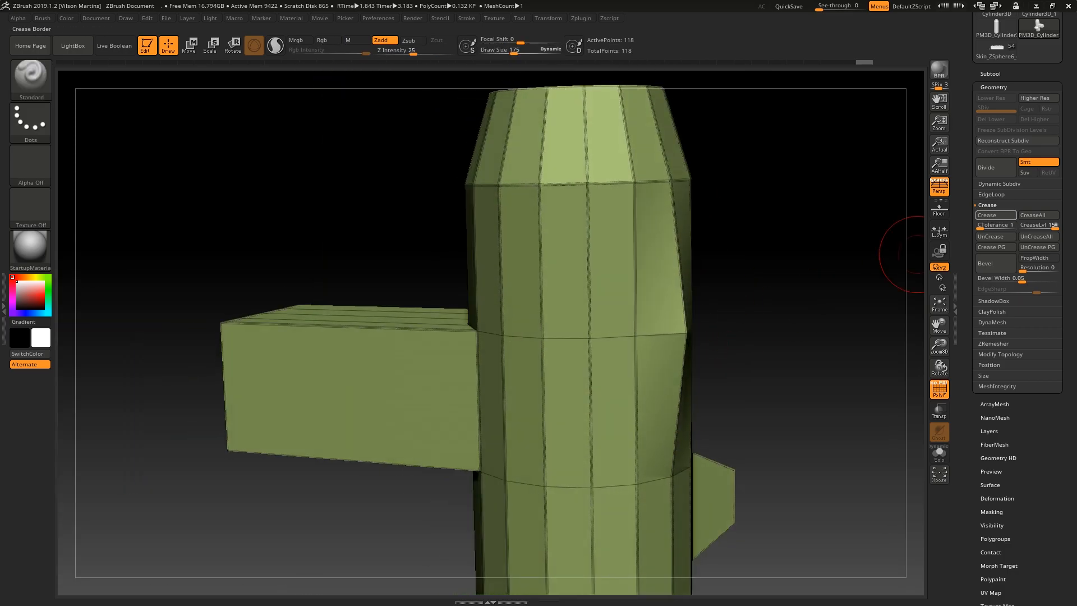
mouse_move(716, 314)
right_mouse_down()
mouse_move(685, 313)
mouse_move(577, 180)
mouse_move(517, 149)
mouse_move(566, 182)
mouse_move(659, 192)
mouse_move(577, 241)
mouse_move(710, 252)
right_mouse_up()
key("bracketleft")
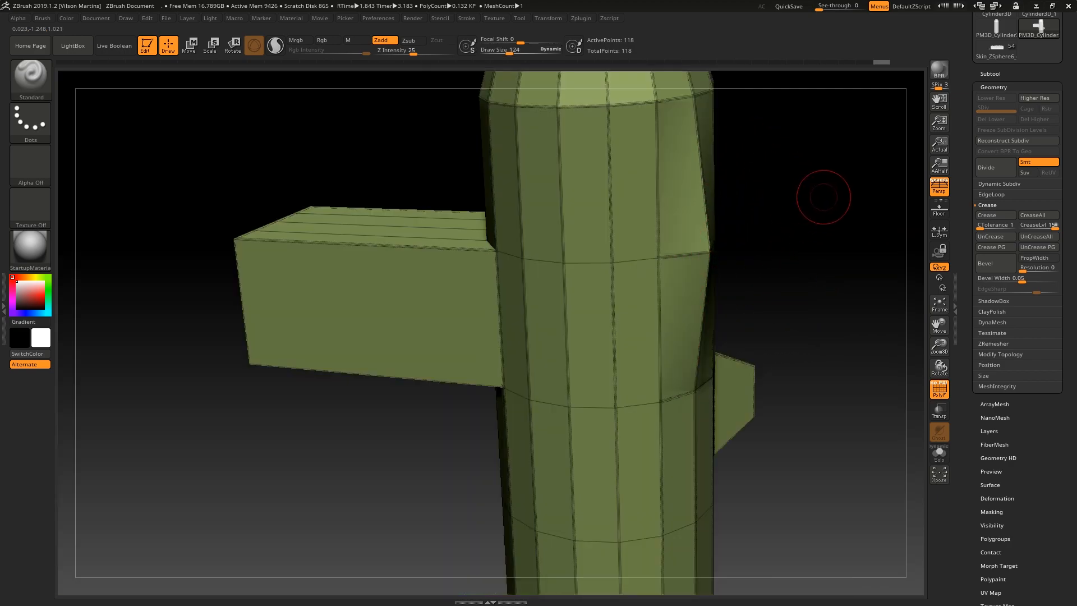
Step: Subdivide the sculpted, creased cylinder model three times
right_click_drag(823, 197, 782, 192)
key("shift+f")
key("ctrl+d")
key("ctrl+d")
key("ctrl+d")
key("shift+f")
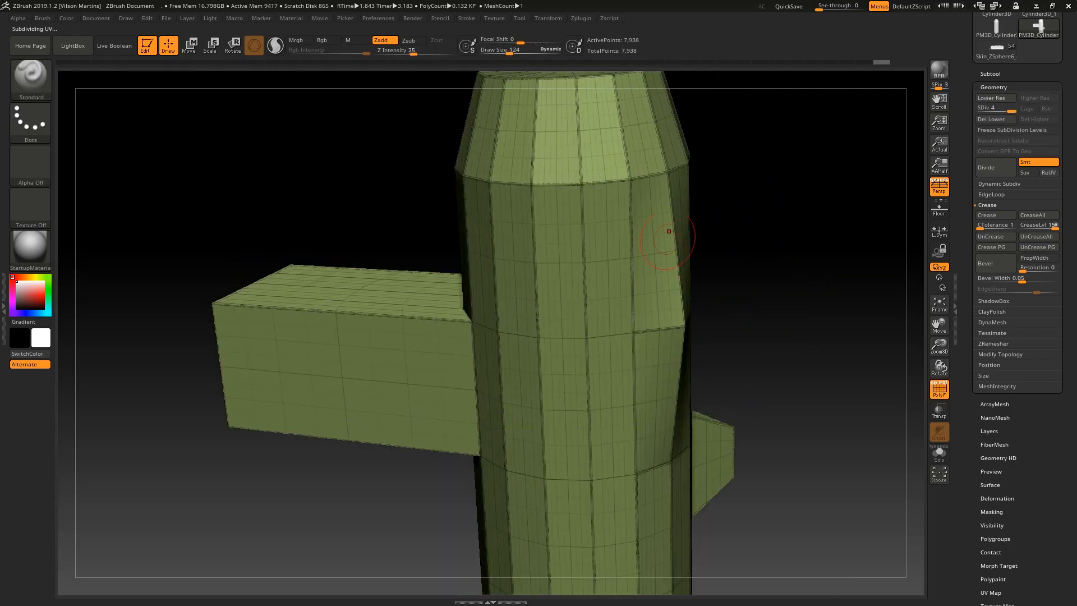
Step: Step down through the subdivision levels, divide the model twice more and step back down two levels
key("shift+d")
key("shift+d")
key("shift+d")
mouse_move(673, 185)
right_mouse_down()
mouse_move(676, 320)
mouse_move(576, 313)
mouse_move(681, 280)
mouse_move(662, 292)
mouse_move(580, 271)
mouse_move(659, 339)
right_mouse_up()
key("shift+f")
key("ctrl+d")
key("ctrl+d")
key("shift+d")
key("shift+d")
key("shift+f")
Step: Remove every crease from the cylinder model and crease its edges again with a tolerance of 1
mouse_move(740, 320)
right_mouse_down()
mouse_move(904, 267)
mouse_move(841, 253)
mouse_move(887, 252)
right_mouse_up()
left_click(1037, 237)
mouse_move(792, 243)
right_mouse_down("shift")
mouse_move(709, 280)
mouse_move(908, 214)
right_mouse_up("shift")
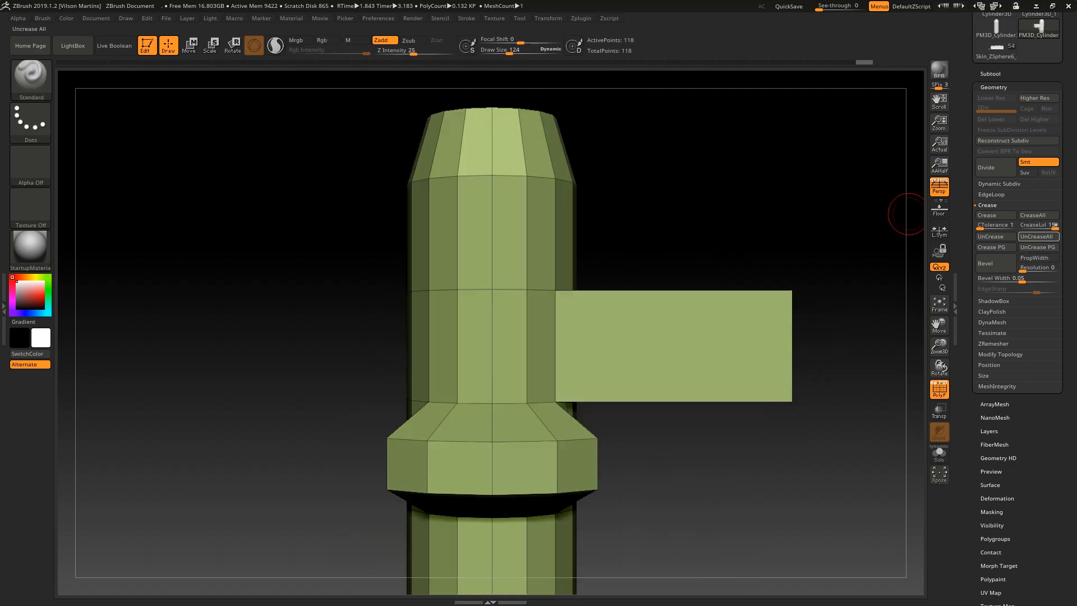
right_click_drag(835, 244, 749, 220, "alt")
left_click(996, 215)
right_click_drag(681, 222, 666, 193, "alt")
right_click_drag(666, 193, 695, 281)
mouse_move(895, 202)
right_mouse_down()
mouse_move(540, 204)
mouse_move(551, 166)
right_mouse_up()
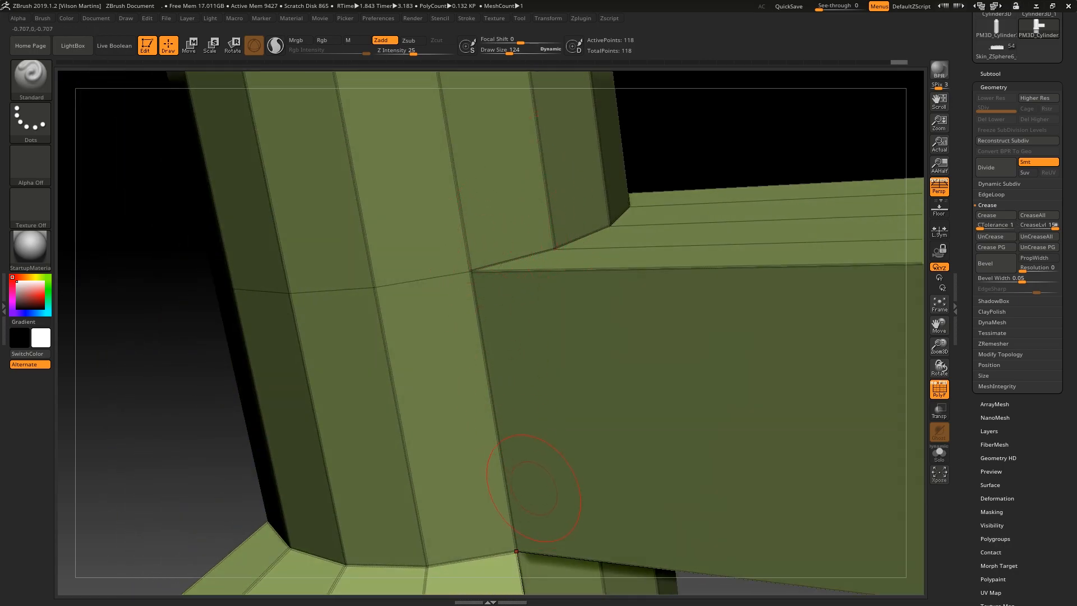
Step: Hide the side block, uncrease the open border where it joins the cylinder, and show the whole model again
right_click_drag(605, 320, 639, 264)
right_click_drag(639, 264, 567, 222, "alt")
left_click_drag(446, 207, 742, 457, "ctrl+alt+shift")
right_click_drag(354, 281, 323, 284)
right_click_drag(322, 284, 561, 393, "alt")
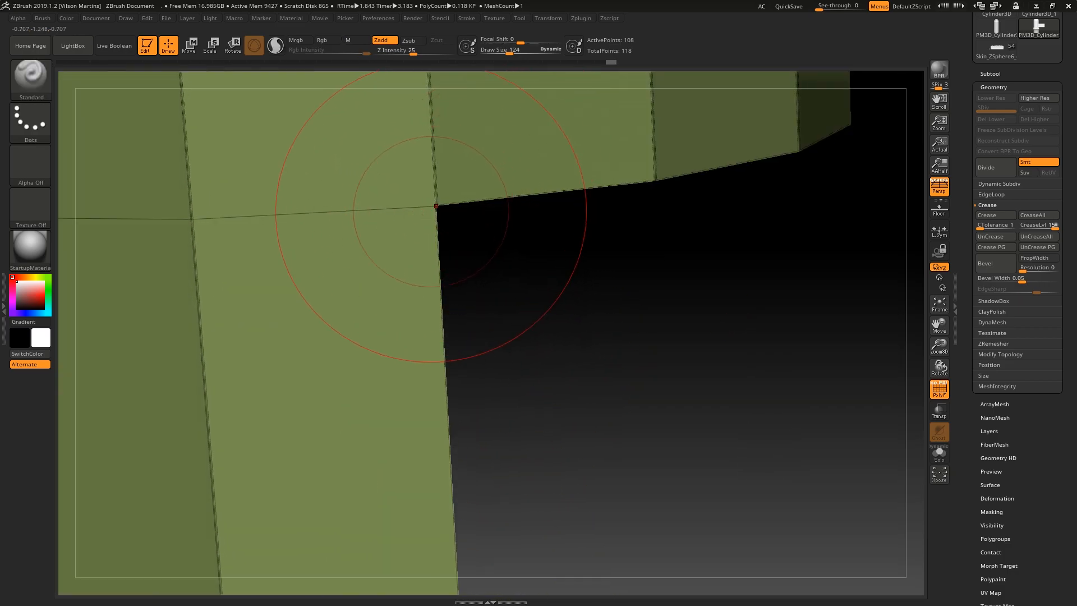
left_click(992, 237)
left_click(590, 225, "ctrl+shift")
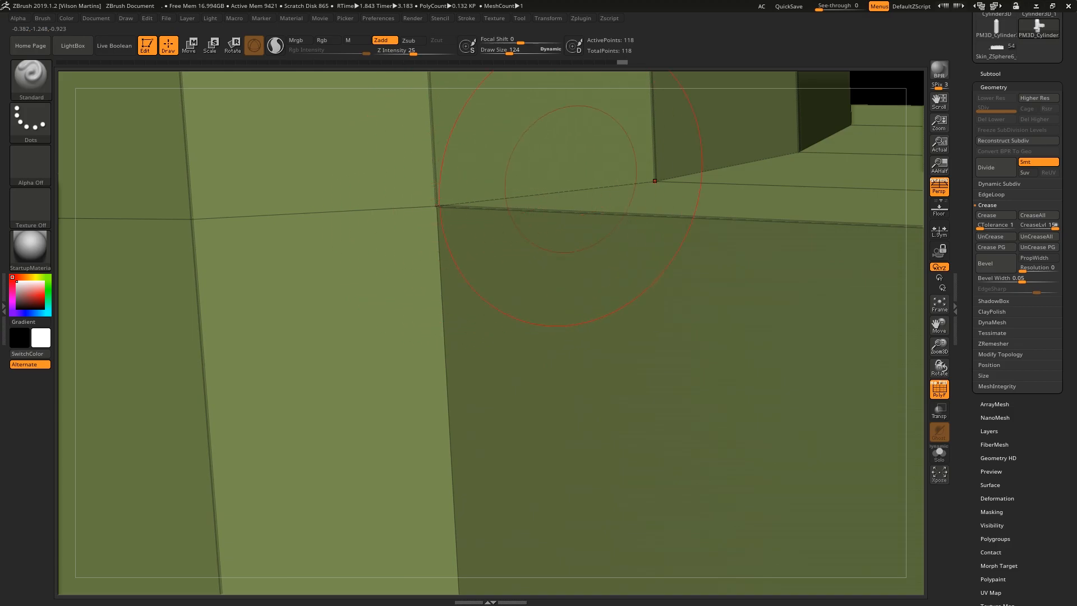
Step: Subdivide the model four times and inspect the junction between the cylinder and the side block
mouse_move(443, 237)
right_mouse_down("alt")
mouse_move(429, 93)
mouse_move(418, 84)
mouse_move(440, 383)
mouse_move(484, 244)
right_mouse_up("alt")
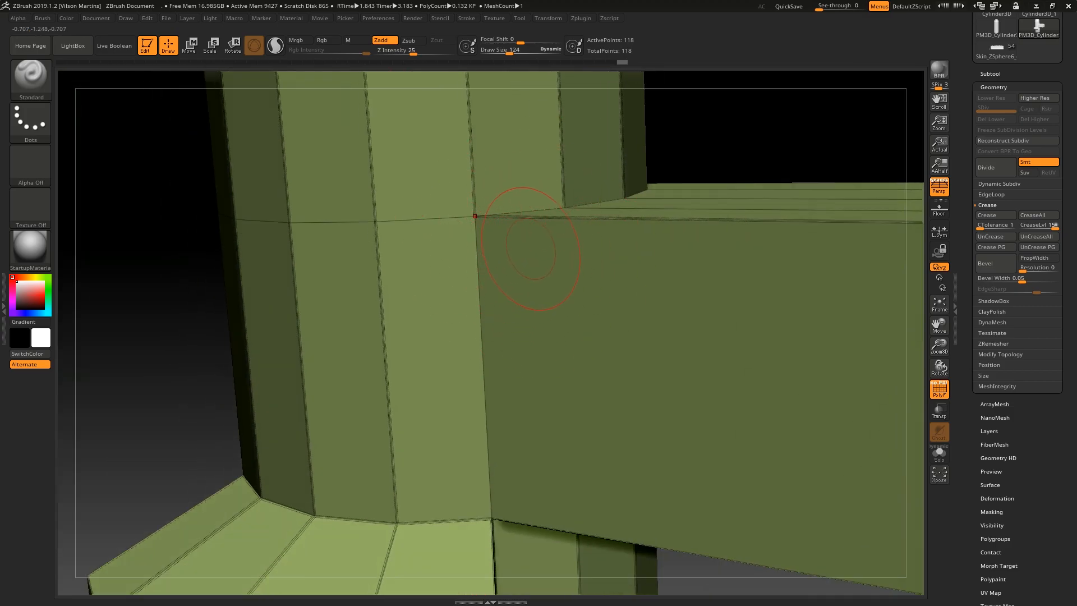
key("ctrl+d")
key("ctrl+d")
key("ctrl+d")
key("ctrl+d")
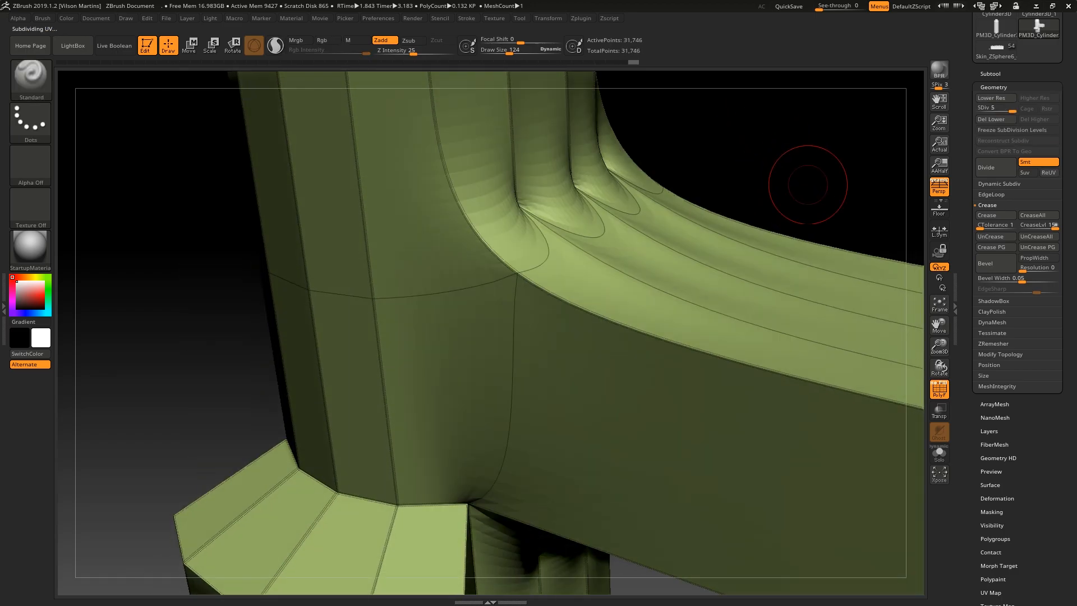
right_click_drag(807, 181, 731, 150, "ctrl")
right_click_drag(577, 205, 534, 266)
right_click_drag(489, 234, 522, 351)
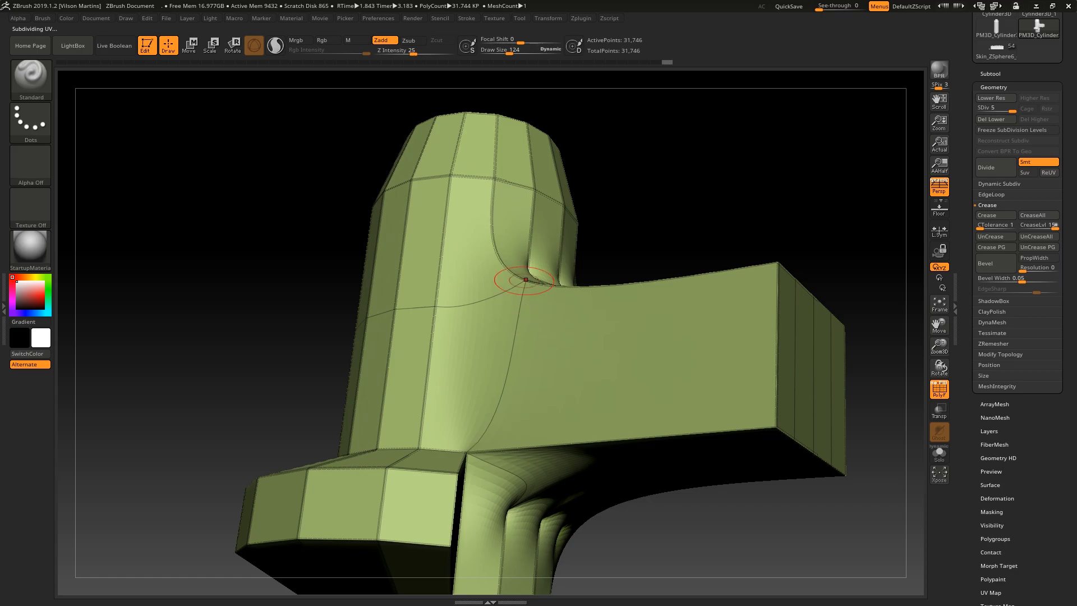
Step: Undo the four subdivisions and remove all creases from the model
key("ctrl+z")
key("ctrl+z")
key("ctrl+z")
key("ctrl+z")
mouse_move(731, 135)
right_mouse_down()
mouse_move(718, 208)
mouse_move(682, 283)
mouse_move(712, 182)
right_mouse_up()
left_click(1038, 237)
right_click_drag(777, 297, 923, 281)
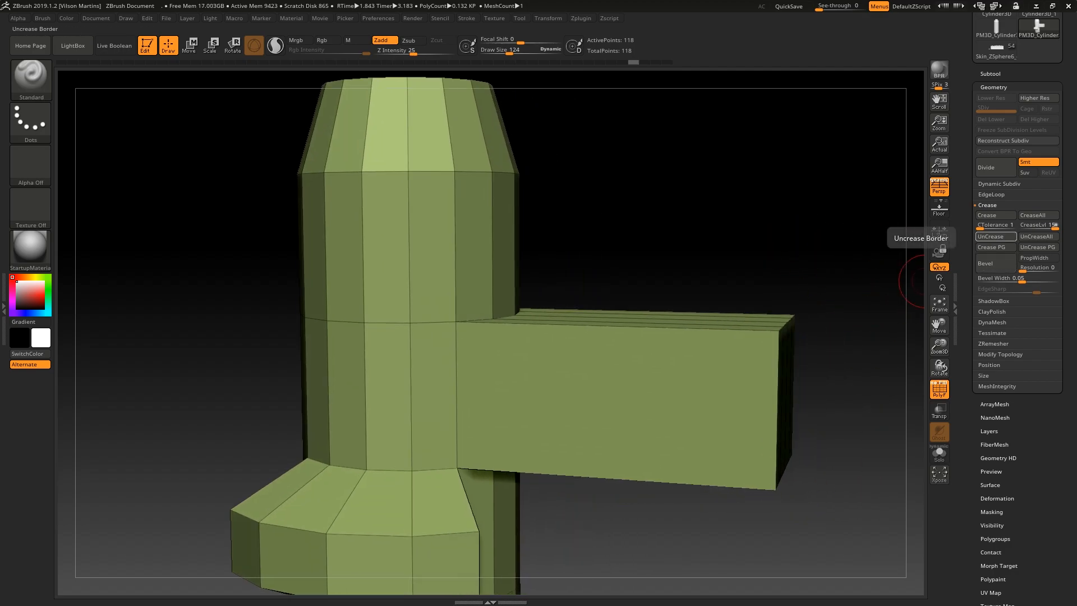
Step: Crease all edges of the cylinder model, undoing and redoing the crease to compare
right_click_drag(882, 218, 914, 204)
left_click(995, 216)
mouse_move(589, 265)
right_mouse_down()
mouse_move(494, 274)
mouse_move(601, 270)
mouse_move(680, 250)
mouse_move(452, 278)
mouse_move(653, 260)
mouse_move(552, 256)
right_mouse_up()
key("ctrl+z")
mouse_move(999, 168)
right_mouse_down("alt")
mouse_move(842, 247)
mouse_move(682, 251)
mouse_move(675, 225)
right_mouse_up("alt")
key("ctrl+shift+z")
right_click_drag(561, 244, 630, 341)
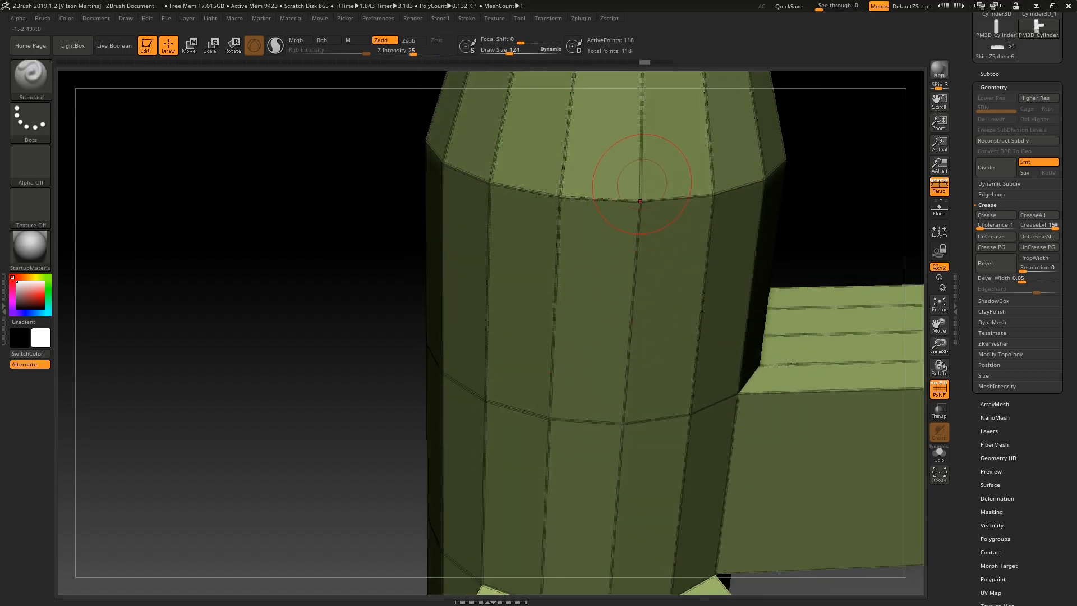
Step: Subdivide the fully creased model three times and view it with the polyframe hidden and shown
right_click_drag(623, 424, 695, 280, "ctrl")
right_click_drag(780, 271, 690, 216, "alt")
key("shift+f")
key("ctrl+d")
key("ctrl+d")
key("ctrl+d")
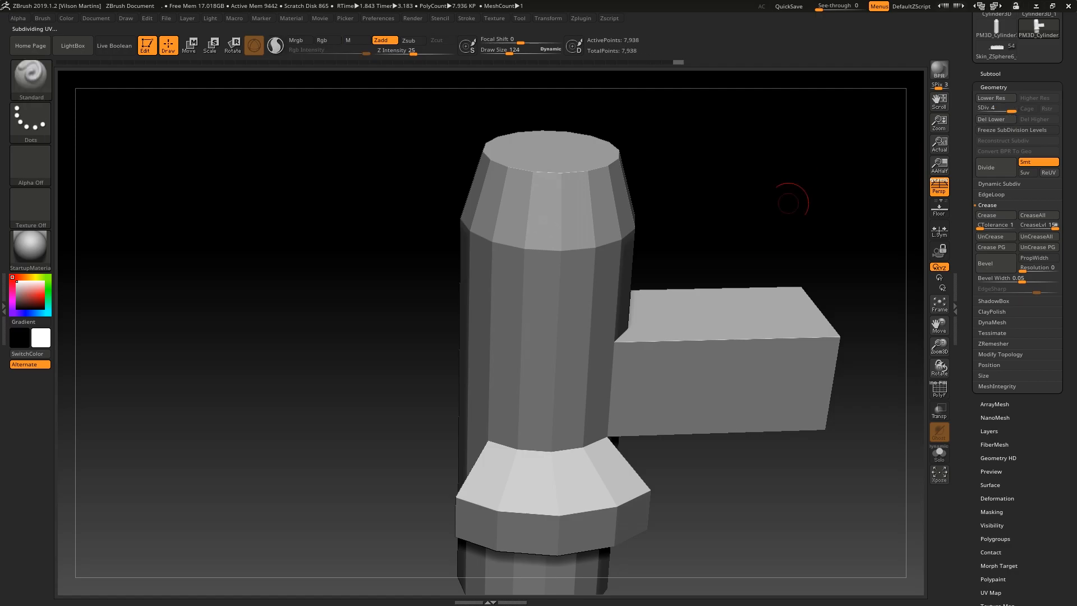
key("shift+f")
key("shift+f")
Step: Undo the three subdivisions, show the polyframe and remove all creases from the model
key("ctrl+z")
key("ctrl+z")
key("ctrl+z")
key("shift+f")
right_click_drag(734, 221, 772, 200)
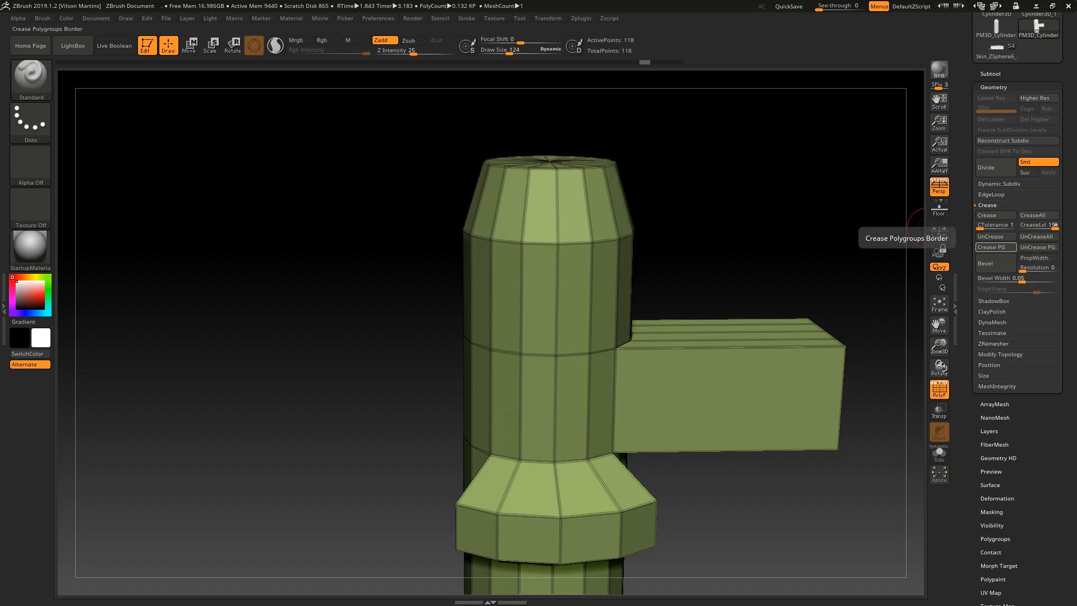
right_click_drag(757, 188, 655, 228)
left_click(1039, 237)
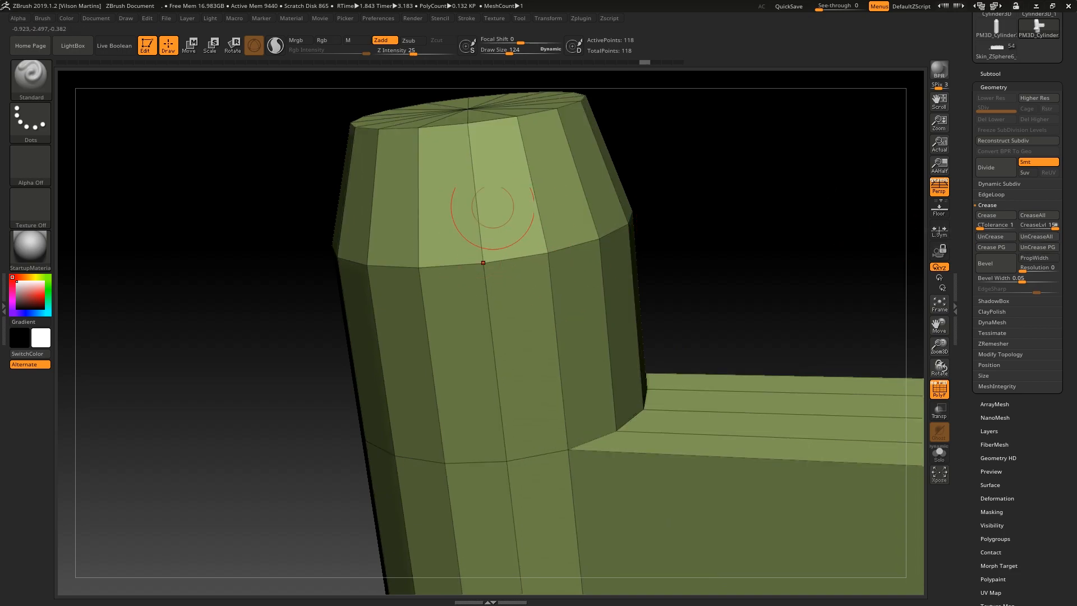
Step: Expand the polygroup options and keep the geometry crease options open alongside them
scroll(1016, 337, "down", 3)
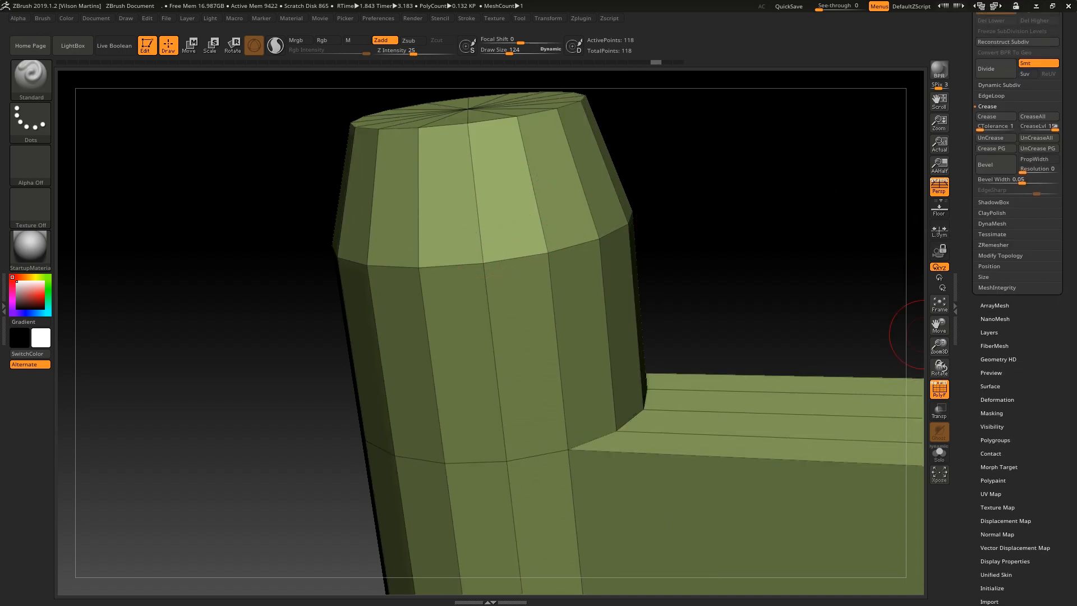
left_click(996, 440)
scroll(1015, 392, "up", 5)
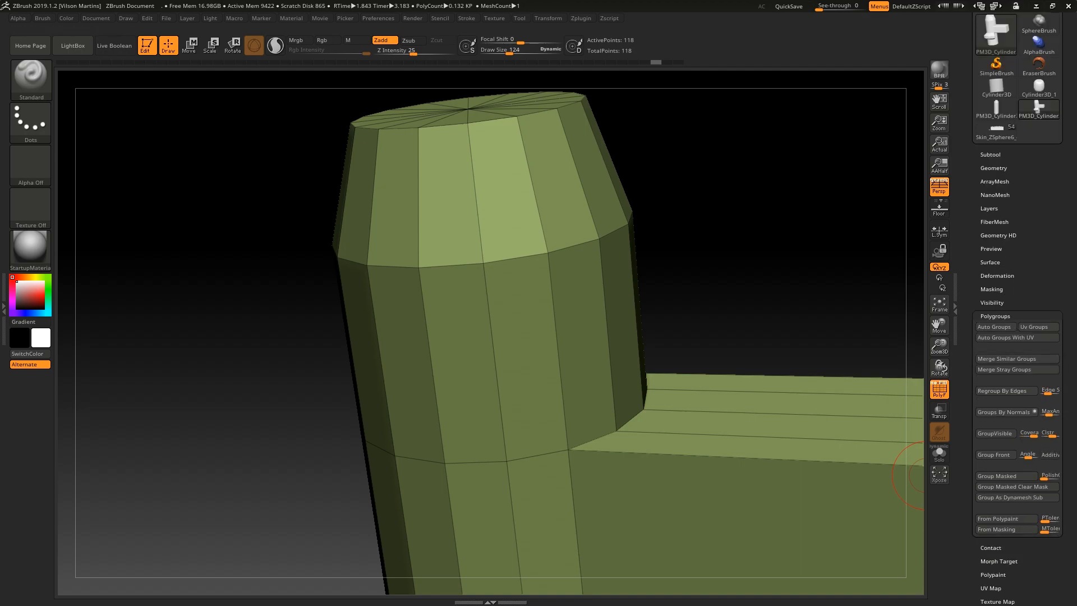
left_click(994, 169, "shift")
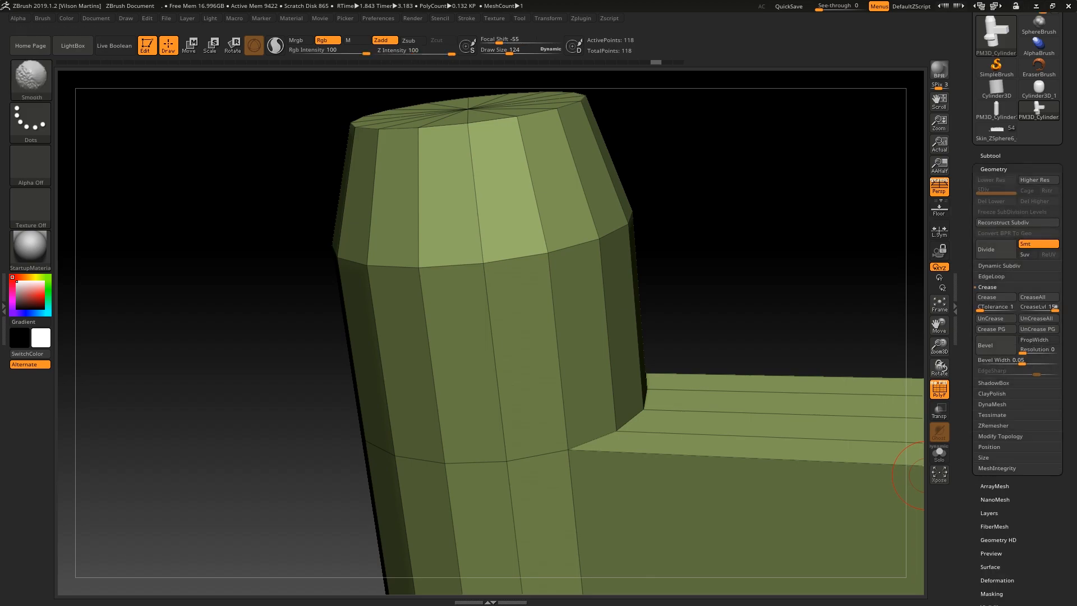
scroll(1015, 337, "down", 5)
left_click_drag(970, 449, 970, 374)
Step: Split the cylinder model into polygroups by its face normals
left_click_drag(865, 315, 808, 214, "alt")
left_click_drag(631, 293, 605, 284, "alt")
left_click_drag(684, 222, 637, 207)
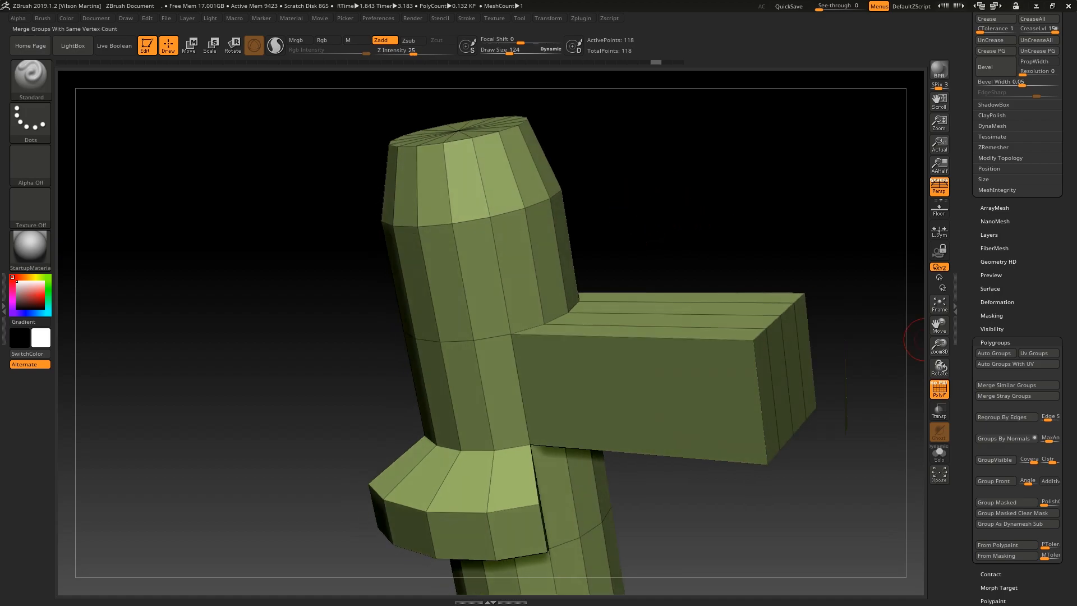
left_click(1004, 438)
left_click_drag(835, 210, 911, 323)
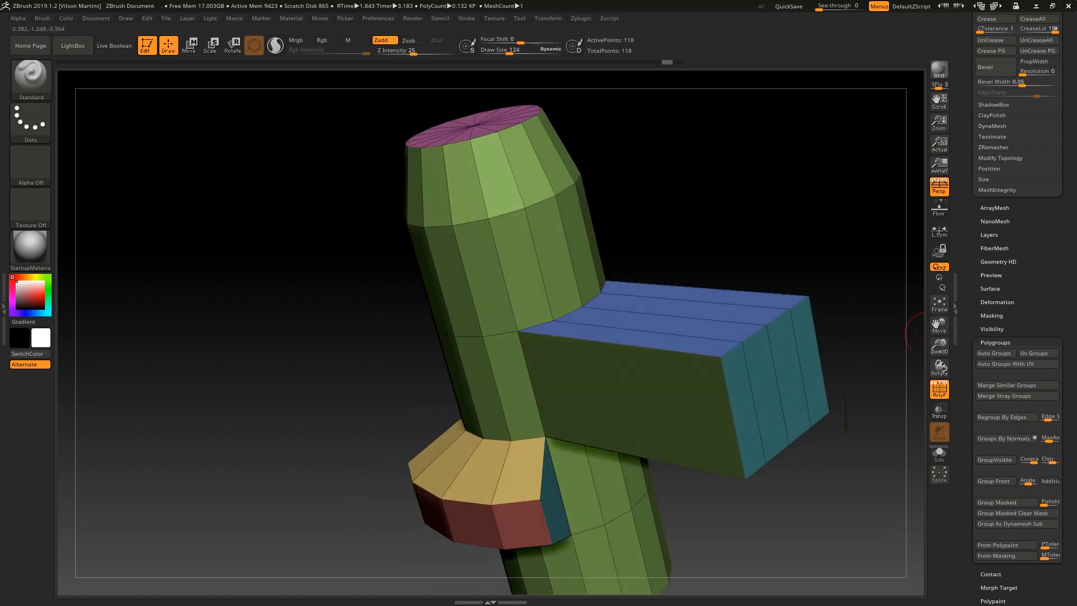
left_click_drag(1018, 407, 1018, 389)
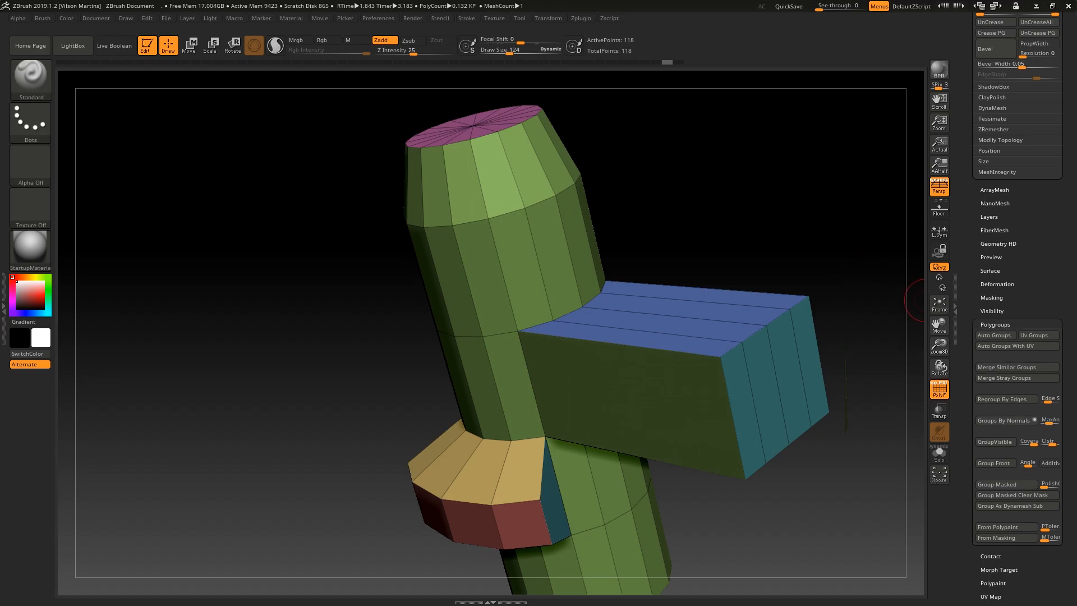
Step: Crease the edges along the model's polygroup borders and inspect the crease lines up close
left_click_drag(828, 228, 778, 227, "alt")
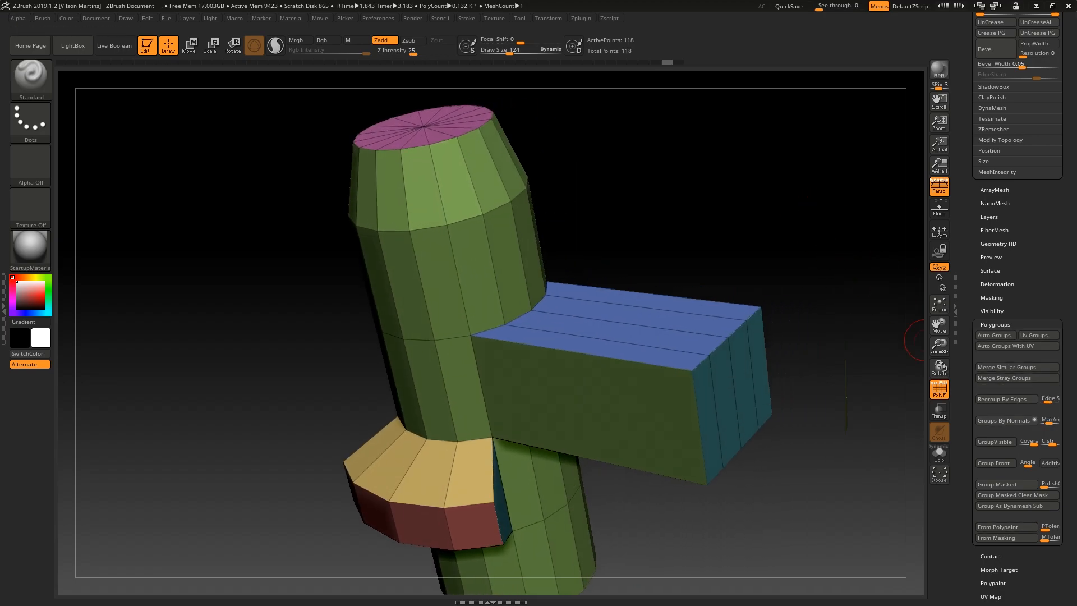
left_click_drag(826, 197, 788, 209, "alt")
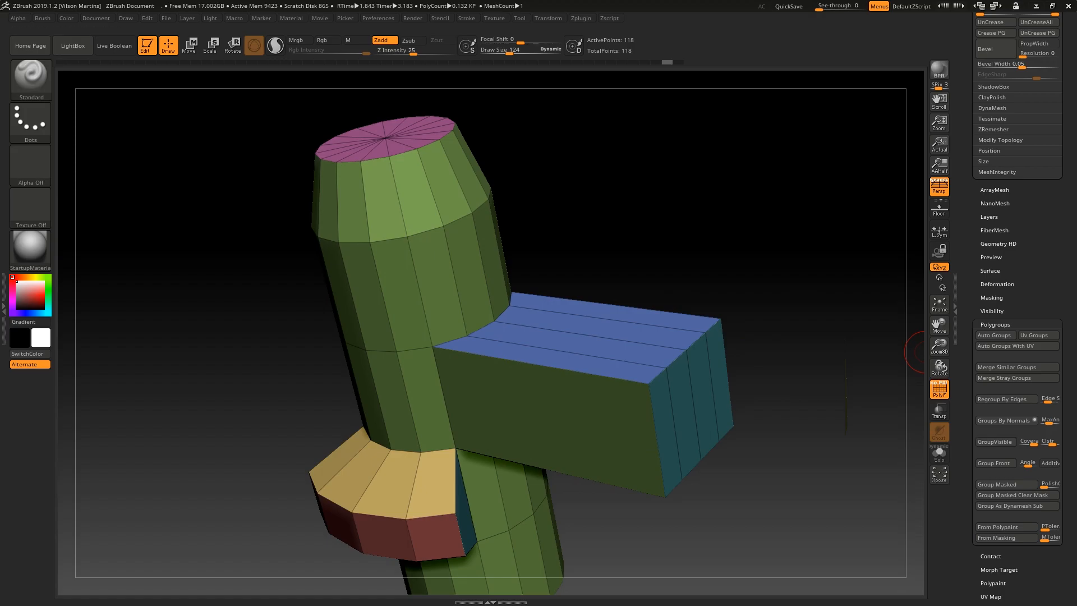
left_click_drag(821, 266, 874, 281, "alt")
left_click_drag(1015, 180, 1016, 439)
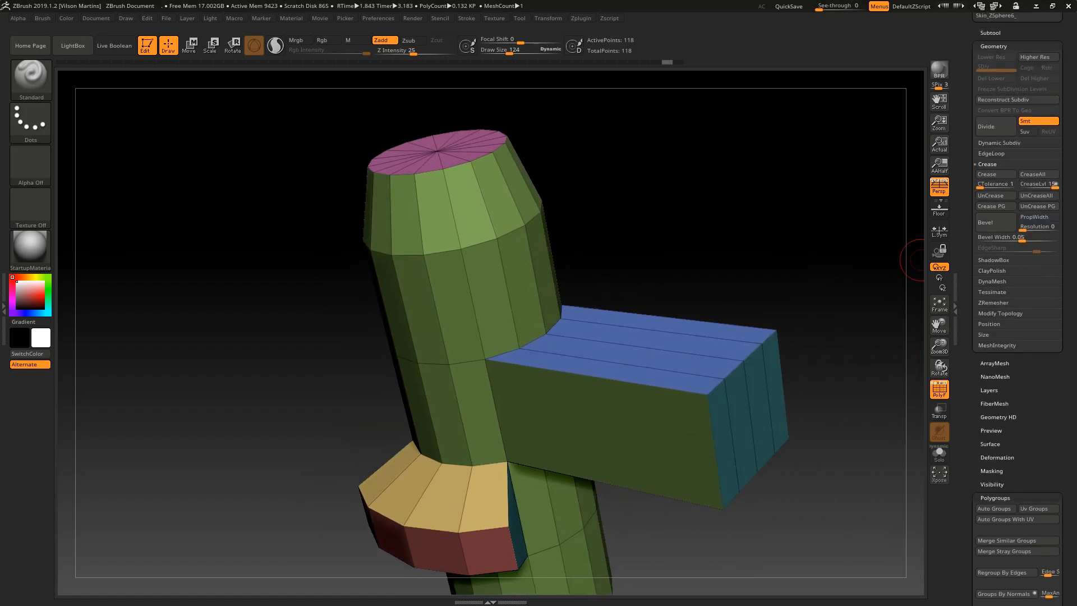
left_click_drag(876, 239, 578, 303, "alt")
right_click_drag(483, 228, 483, 265, "ctrl")
mouse_move(412, 393)
right_mouse_down()
mouse_move(178, 402)
mouse_move(449, 166)
right_mouse_up()
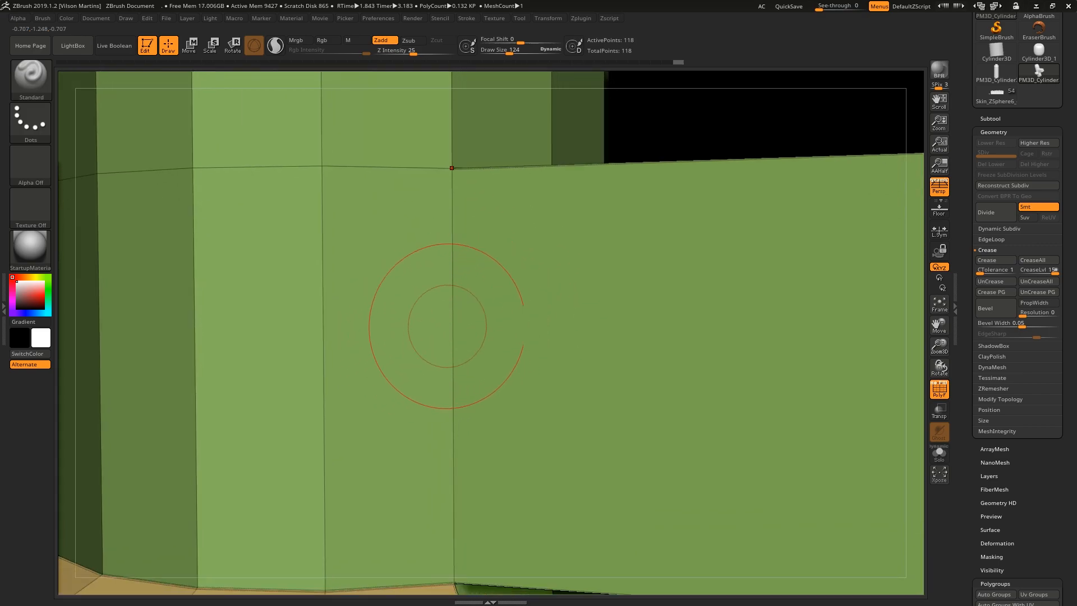
right_click_drag(413, 313, 470, 306)
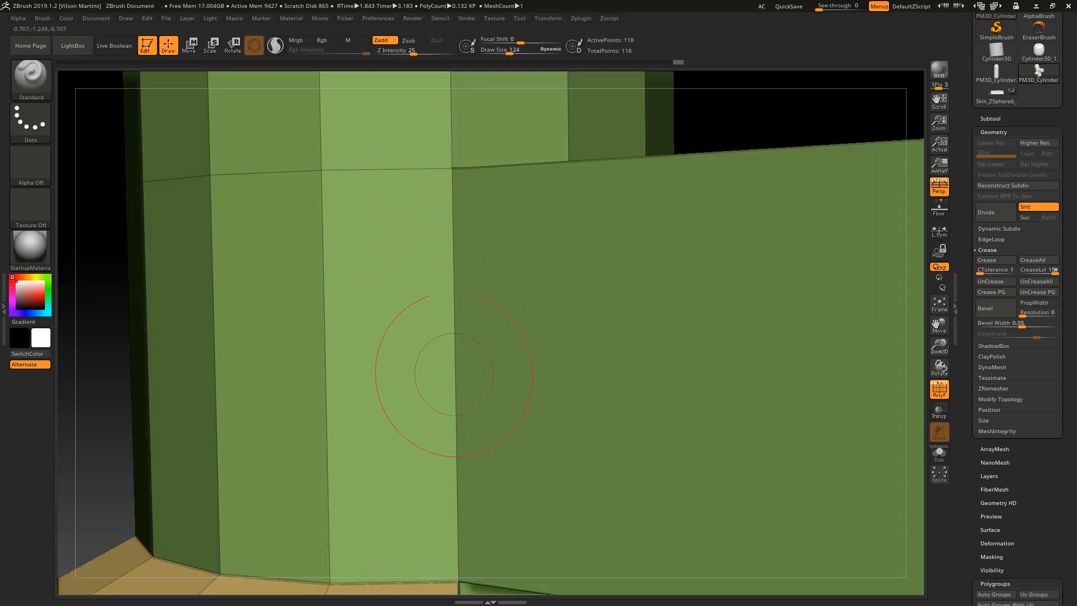
right_click_drag(428, 392, 522, 141)
right_click_drag(477, 337, 681, 229)
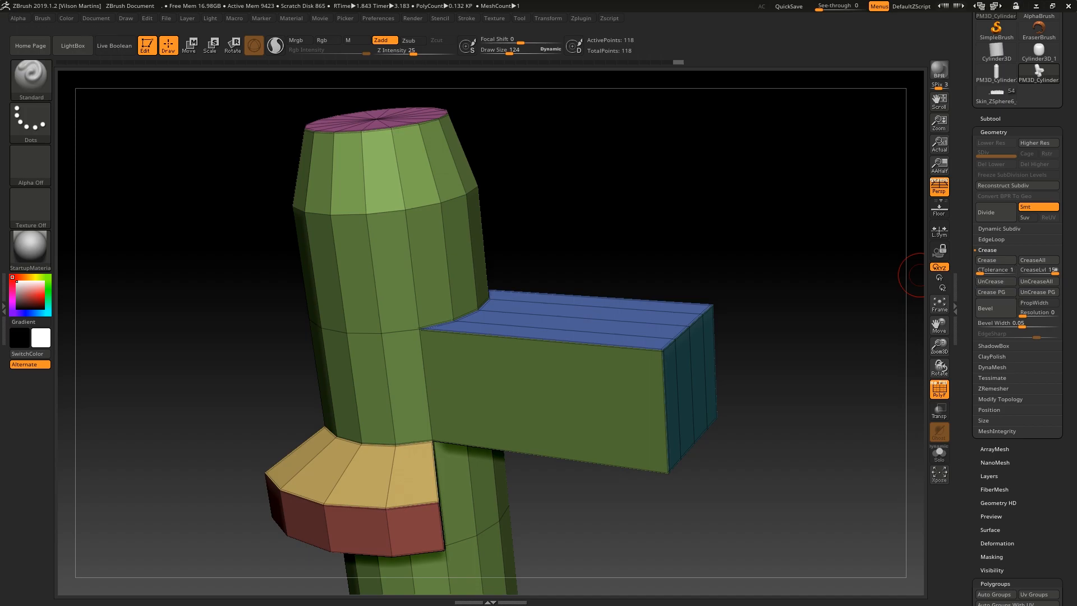
Step: Remove the creases from the polygroup borders
right_click_drag(755, 204, 758, 271, "ctrl")
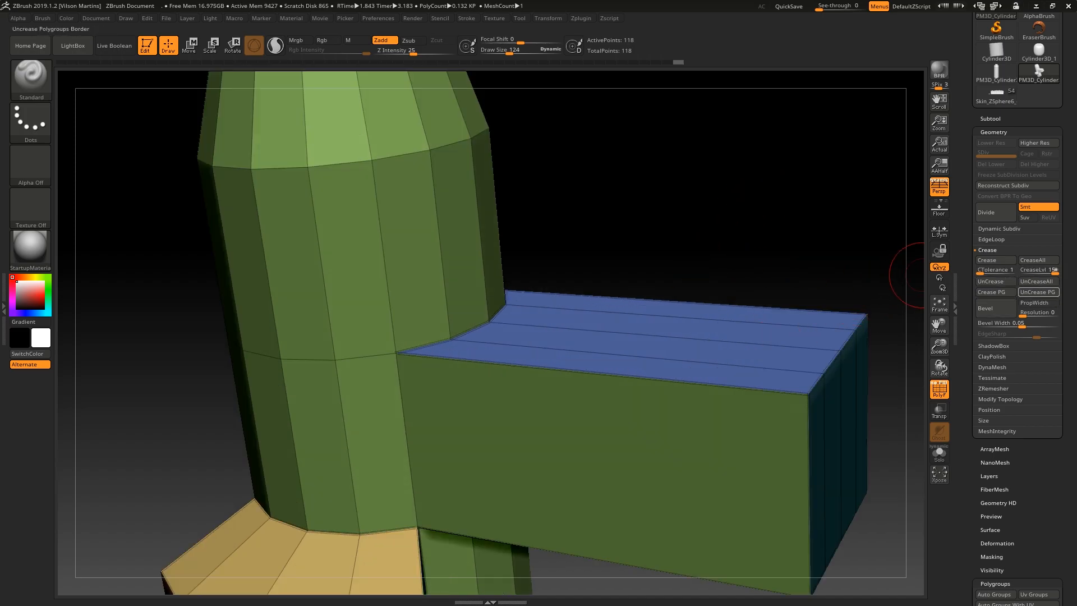
left_click(1039, 293)
mouse_move(813, 270)
right_mouse_down("ctrl")
mouse_move(719, 234)
mouse_move(831, 271)
right_mouse_up("ctrl")
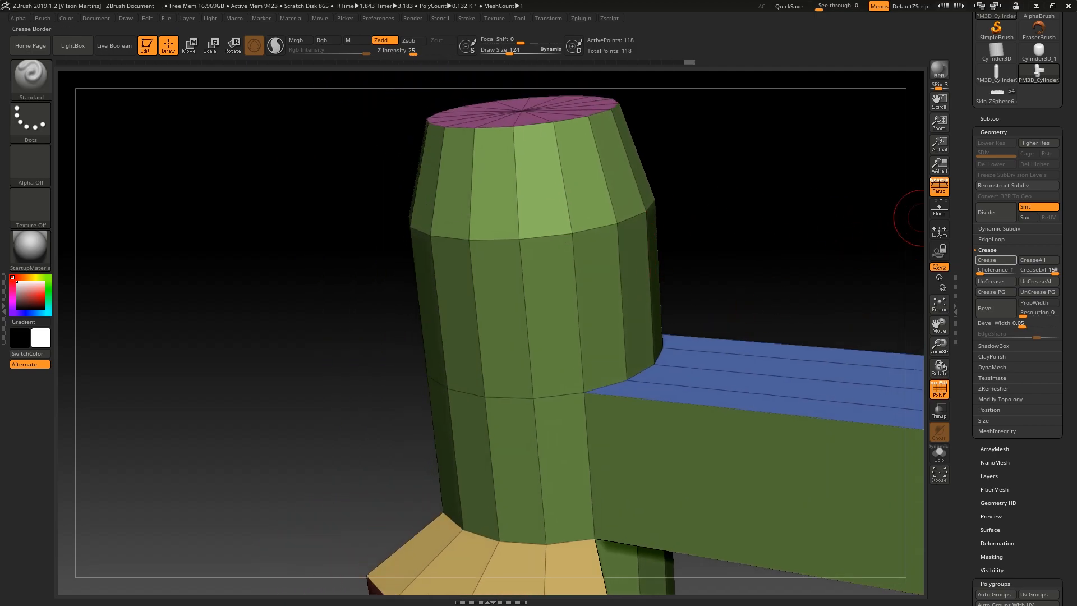
Step: Crease every edge of the model and inspect the cylinder up close
left_click(1039, 261)
right_click_drag(505, 314, 535, 281)
right_click_drag(536, 280, 531, 347, "ctrl")
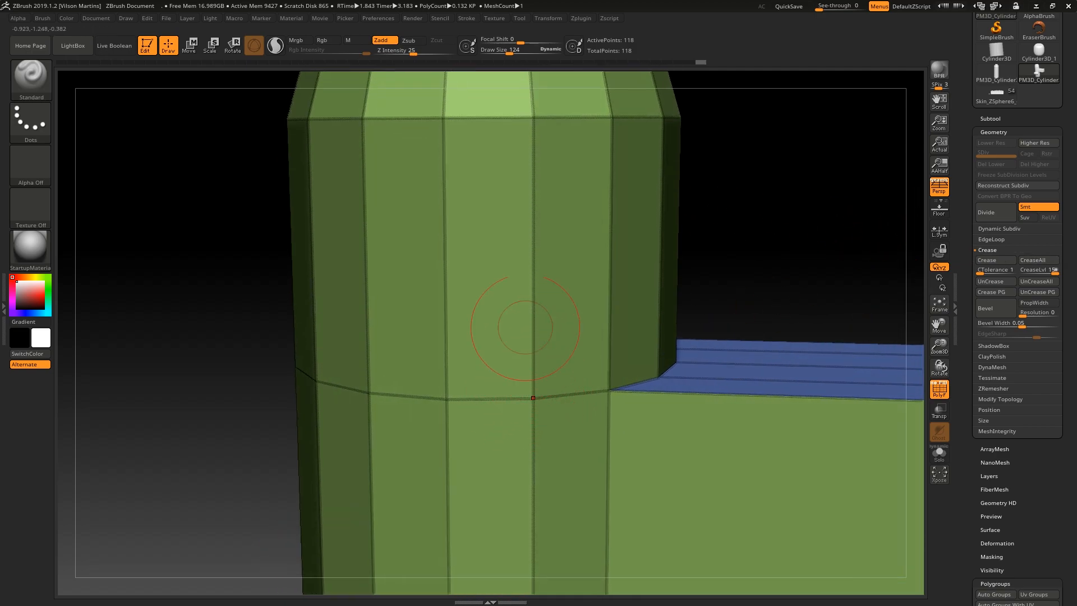
right_click_drag(553, 207, 572, 179, "ctrl")
right_click_drag(478, 241, 889, 355)
Step: Uncrease only the polygroup borders, check the edges around the block, and remove all remaining creases
left_click(1038, 292)
right_click_drag(561, 264, 532, 320)
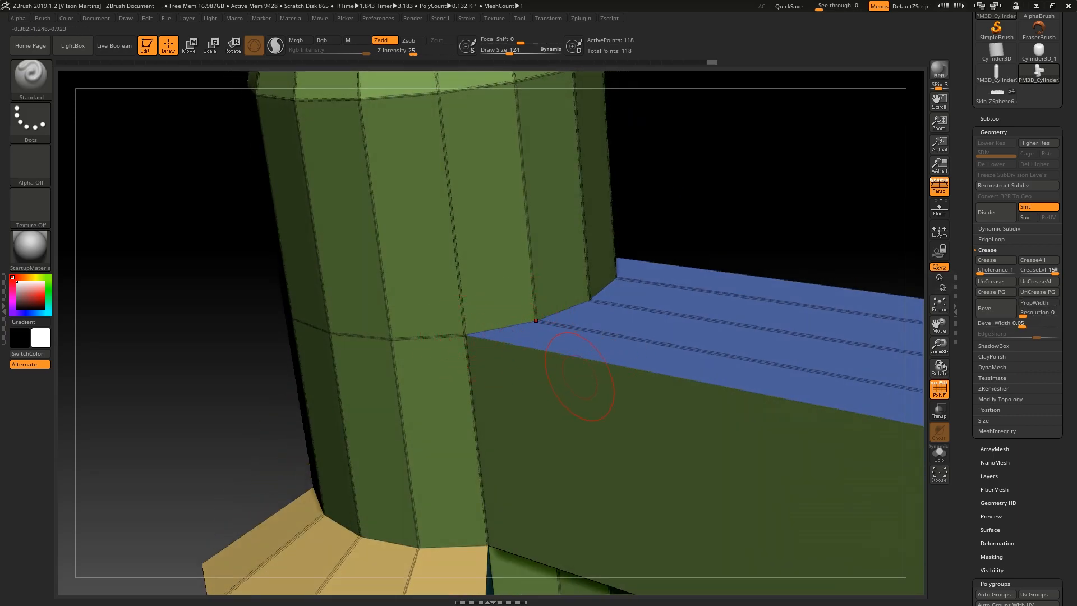
right_click_drag(595, 296, 449, 296)
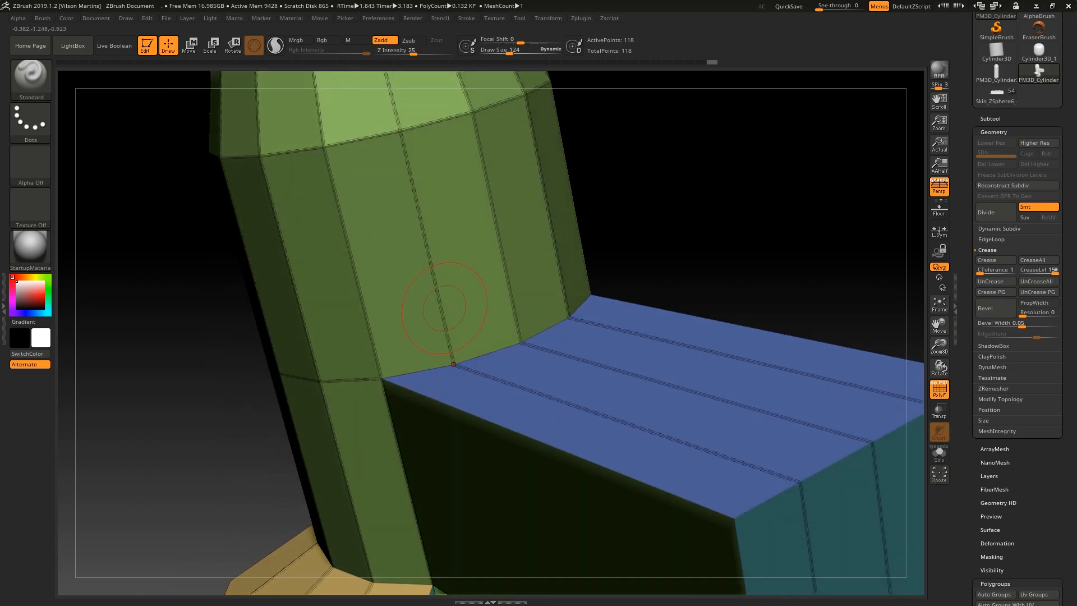
right_click_drag(489, 359, 596, 388)
right_click_drag(735, 306, 614, 208, "alt")
left_click(1037, 281)
right_click_drag(745, 301, 895, 361)
Step: Set the maximum angle tolerance to 20 and regroup the model by its normals
left_click_drag(1068, 477, 1068, 307)
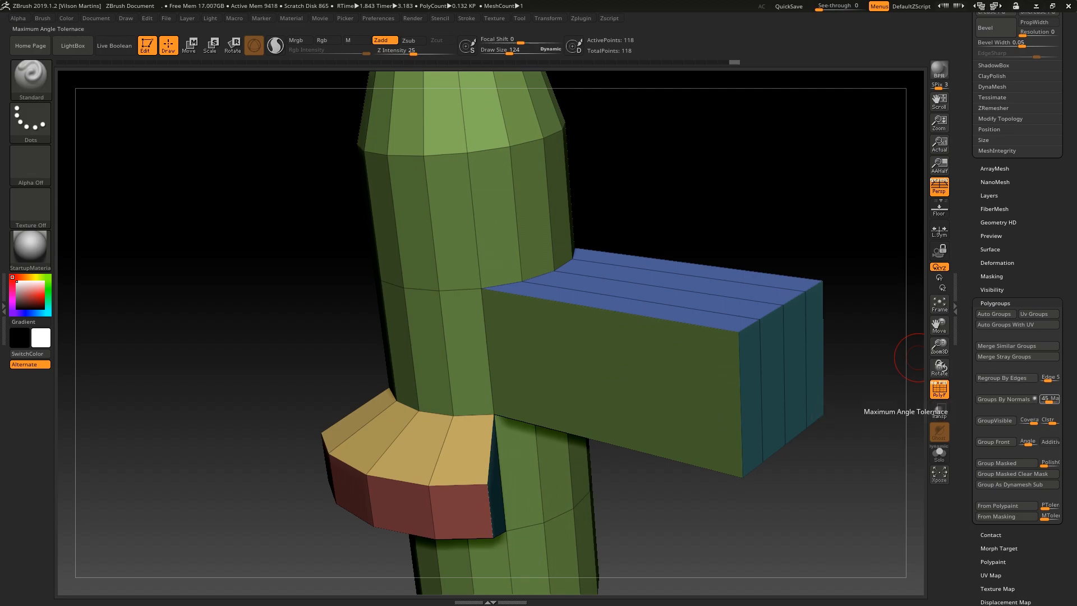
left_click(1050, 400)
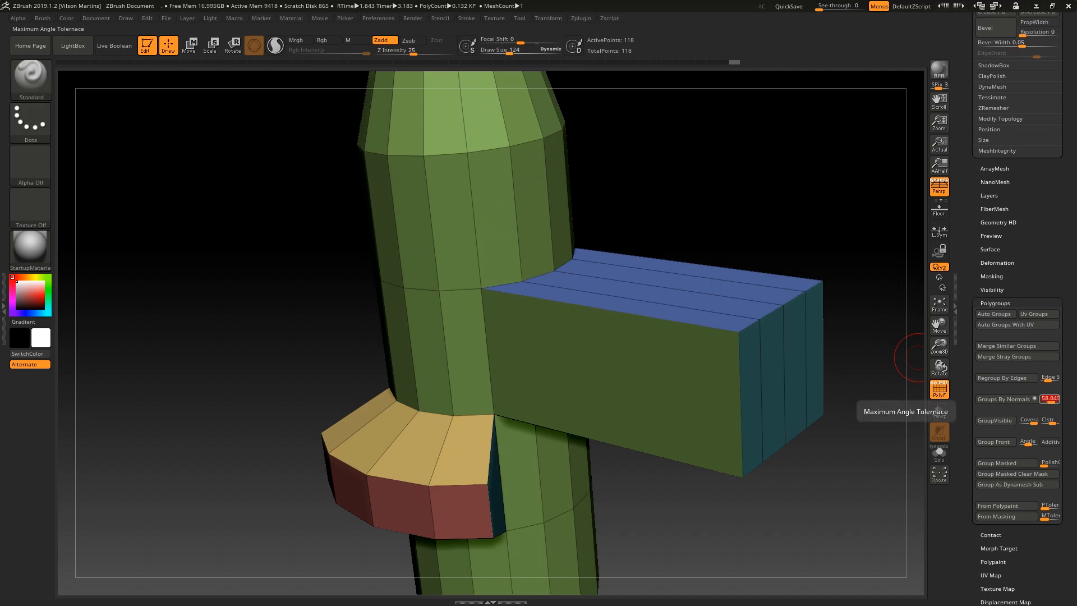
type("2")
key("Return")
left_click(1003, 398)
left_click_drag(678, 227, 543, 414)
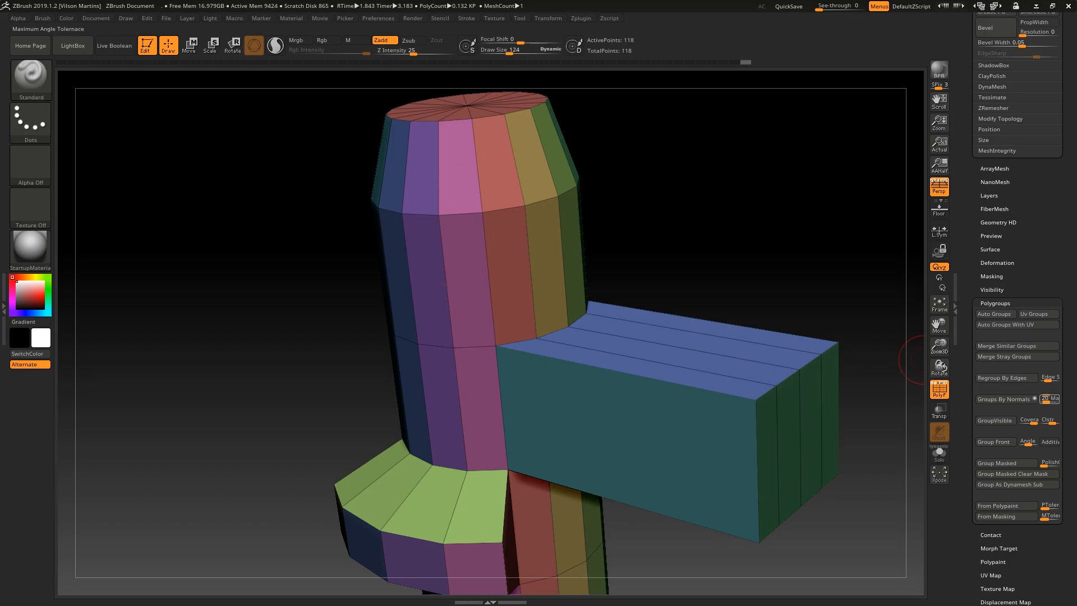
Step: Set the maximum angle tolerance to 25 and regroup the model by its normals
type("25")
key("Return")
left_click(1004, 399)
right_click_drag(634, 370, 912, 205)
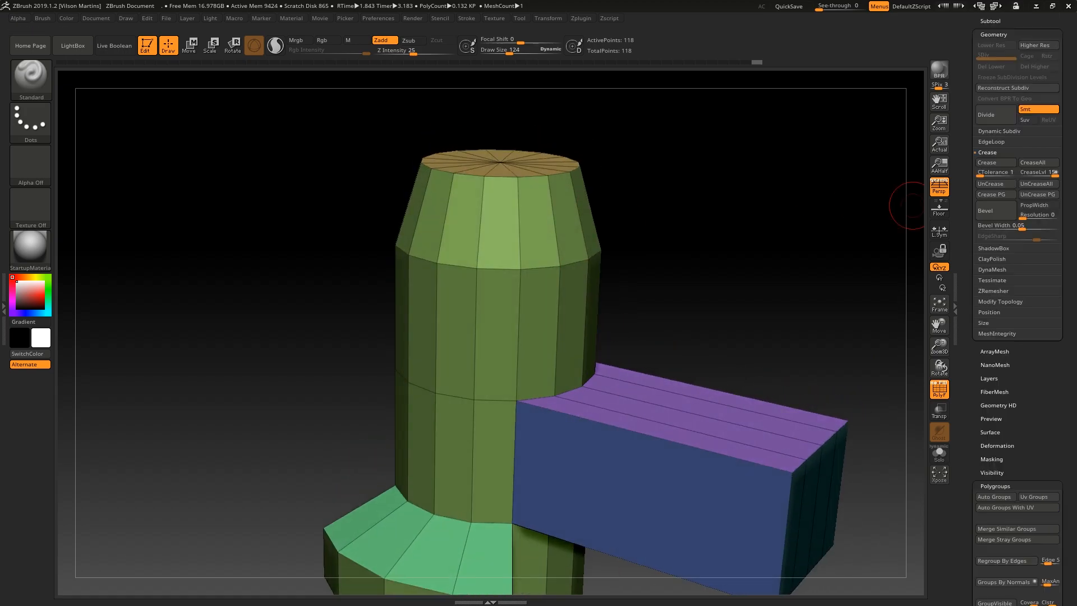
Step: Crease the borders of the new polygroups
left_click(996, 194)
right_click_drag(593, 260, 514, 174)
right_click_drag(551, 211, 753, 260, "alt")
Step: Hide the polyframe, subdivide the polygroup-creased model three times and inspect its hard edges from several angles
key("shift+f")
key("ctrl+d")
key("ctrl+d")
key("ctrl+d")
right_click_drag(643, 306, 729, 281, "alt")
right_click_drag(561, 280, 584, 283)
right_click_drag(584, 283, 497, 325, "ctrl")
right_click_drag(718, 297, 612, 163)
Step: Return the model to its unsubdivided low-poly mesh with the polyframe shown
key("shift+f")
key("shift+f")
key("shift+f")
key("shift+d")
key("shift+d")
right_click_drag(611, 163, 583, 224, "alt")
key("shift+d")
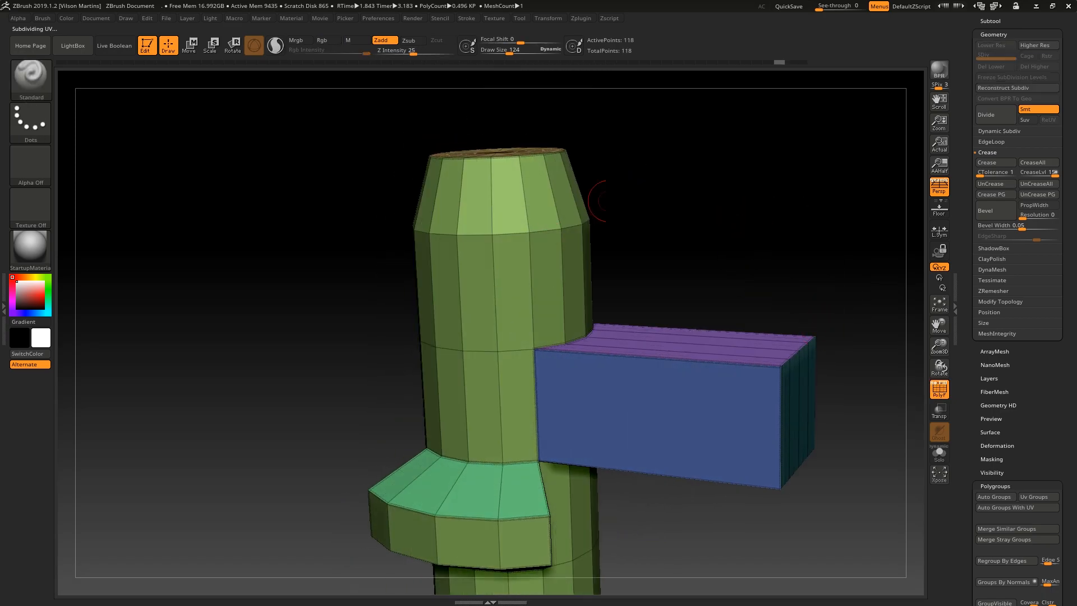
right_click_drag(786, 255, 909, 334)
right_click_drag(744, 249, 766, 195, "shift")
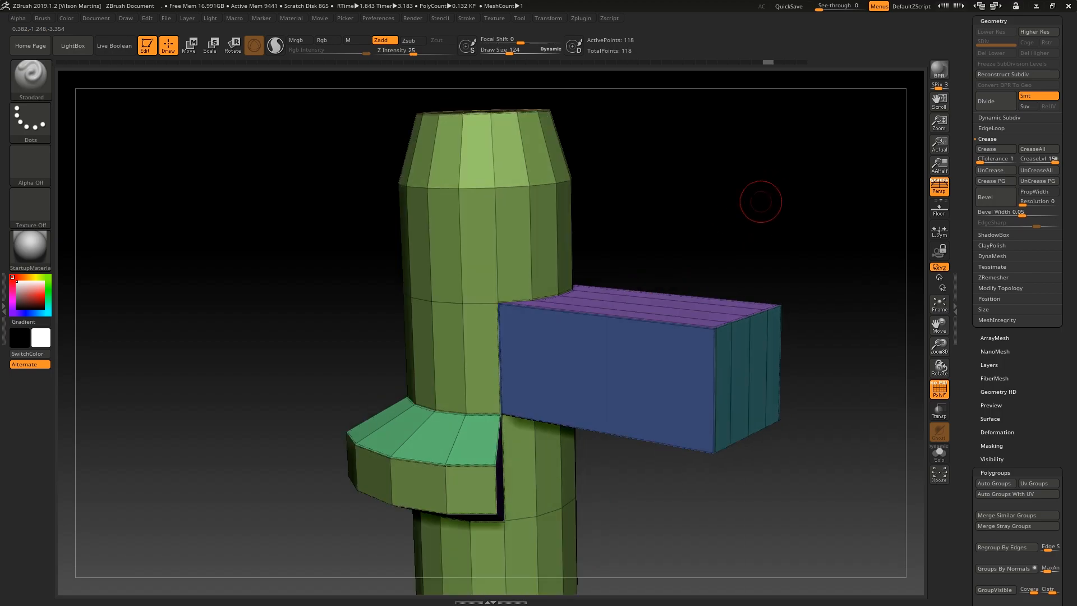
Step: Bevel the creased edges, inspect the beveled strips around the block and flange, and undo the bevel
right_click_drag(712, 345, 789, 245)
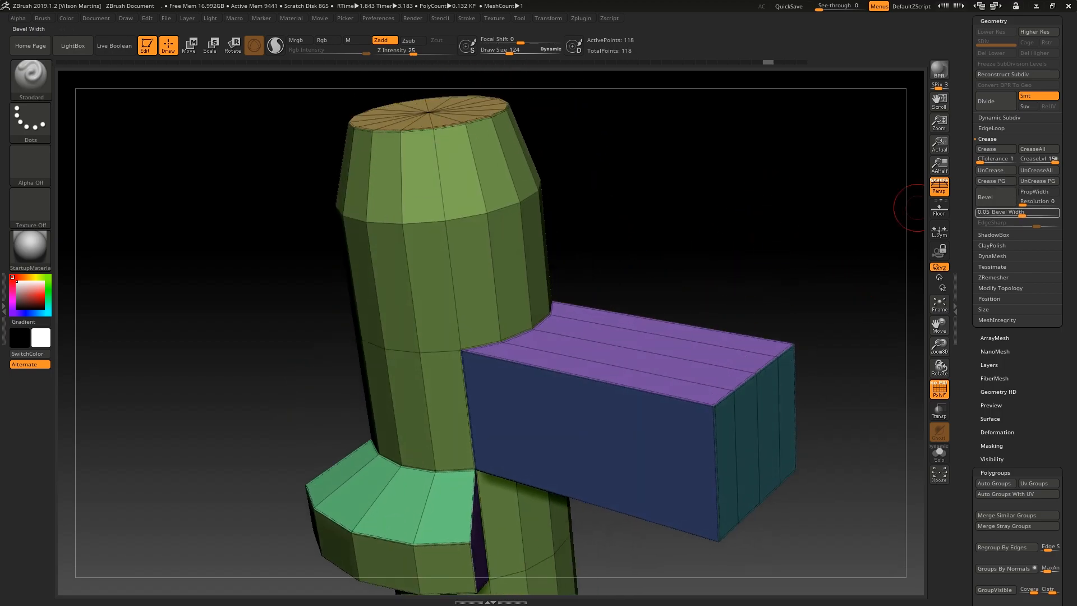
right_click_drag(863, 214, 917, 223)
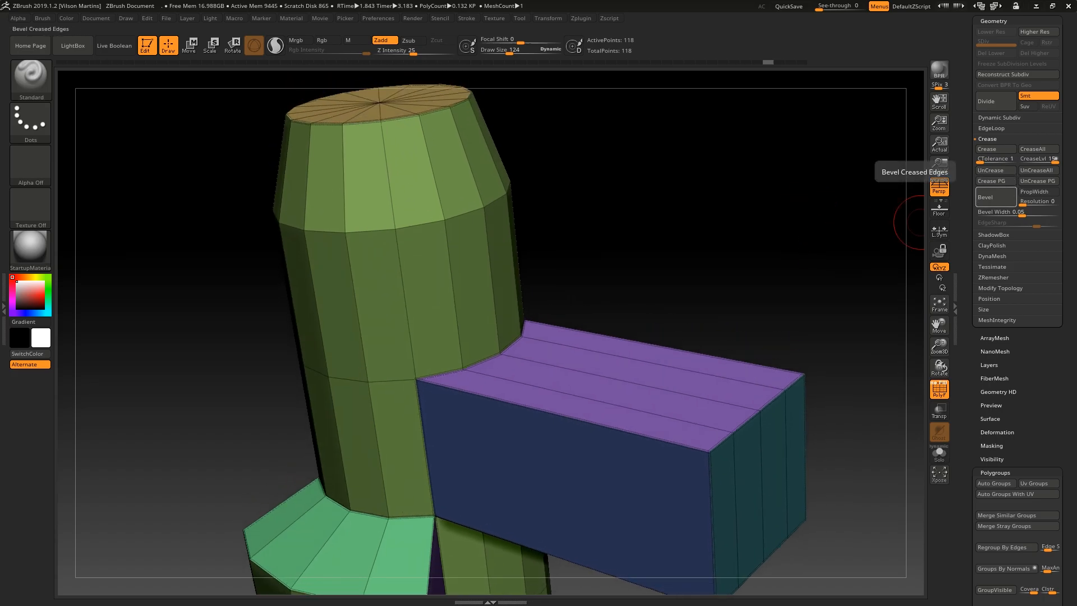
left_click(990, 180)
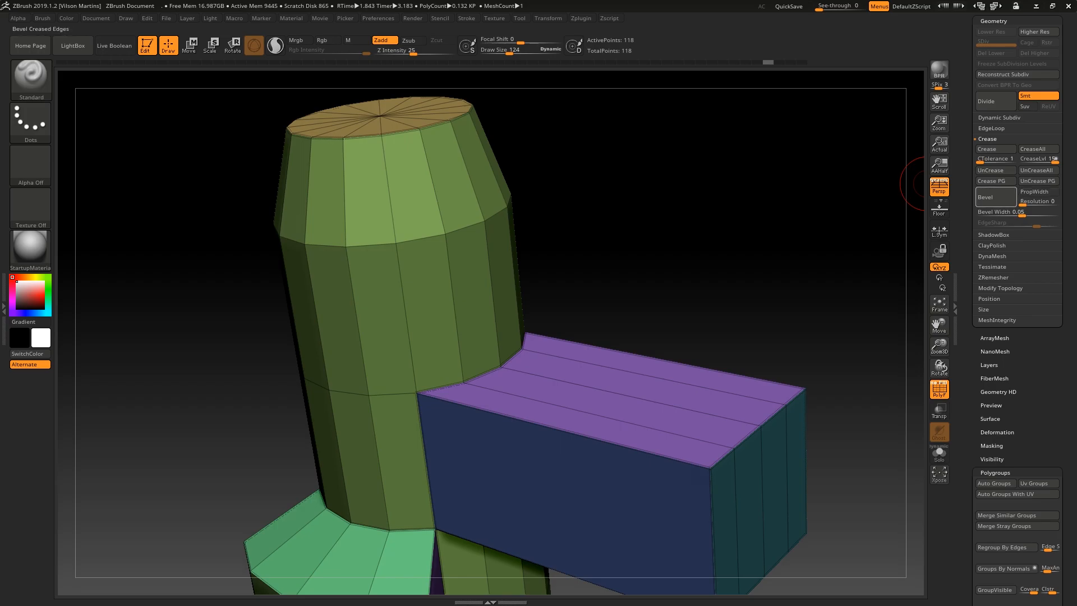
left_click(989, 197)
right_click_drag(805, 303, 867, 220, "alt")
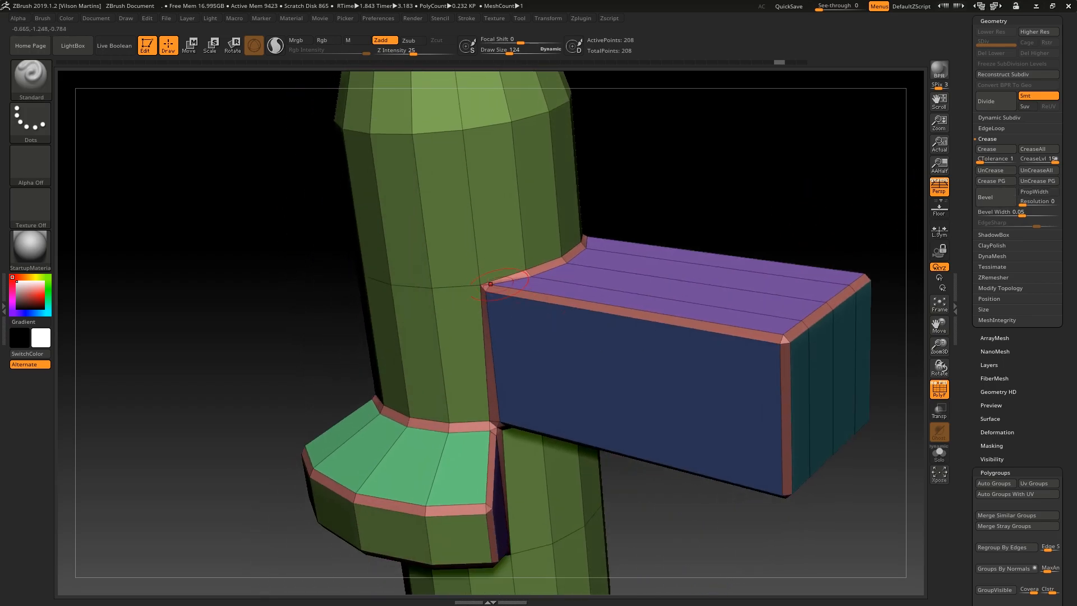
right_click_drag(503, 375, 446, 370, "alt")
right_click_drag(752, 267, 850, 247)
key("ctrl+z")
Step: Set the bevel resolution to 3, bevel width to 0.14967 and EdgeSharp to -2, and try three subdivisions with the polyframe hidden
mouse_move(1023, 213)
left_mouse_down()
mouse_move(1055, 213)
mouse_move(1032, 202)
mouse_move(1053, 202)
mouse_move(1016, 223)
left_mouse_up()
key("shift+f")
key("ctrl+d")
key("ctrl+d")
key("ctrl+d")
right_click_drag(724, 281, 574, 299)
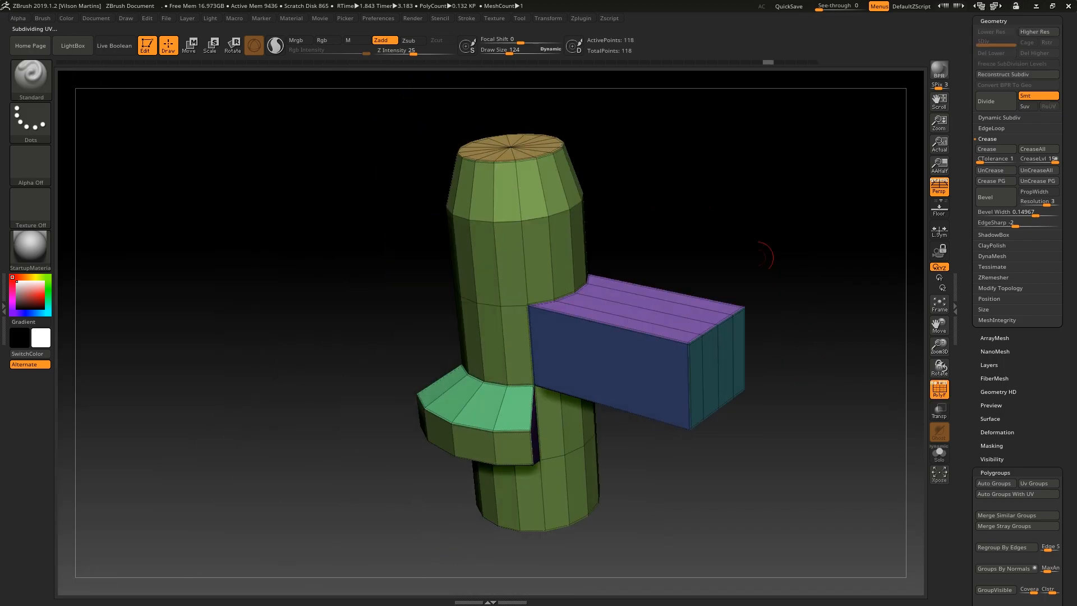
right_click_drag(620, 281, 881, 234)
Step: Open the dynamic subdivision options, look over the creased model, and return to the crease options
left_click_drag(1066, 365, 1066, 393)
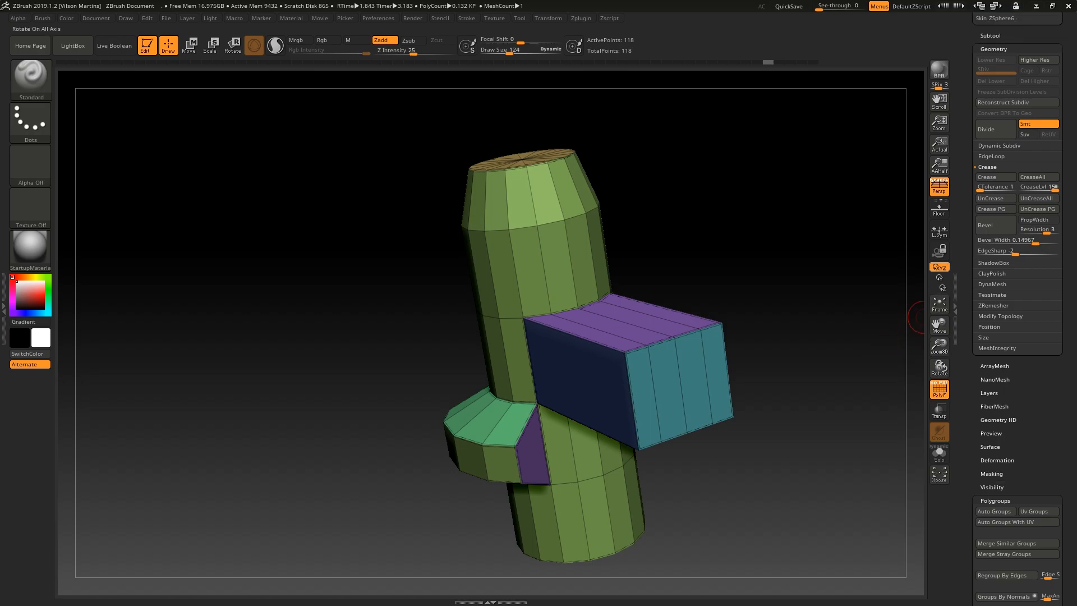
left_click(999, 146)
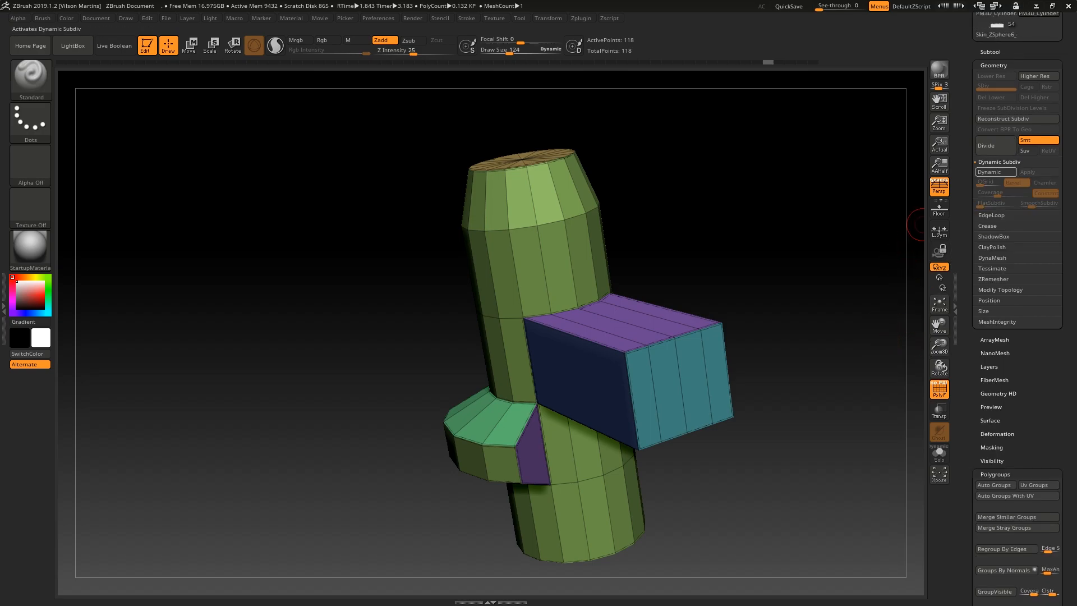
left_click_drag(770, 213, 494, 309)
left_click_drag(524, 267, 471, 271)
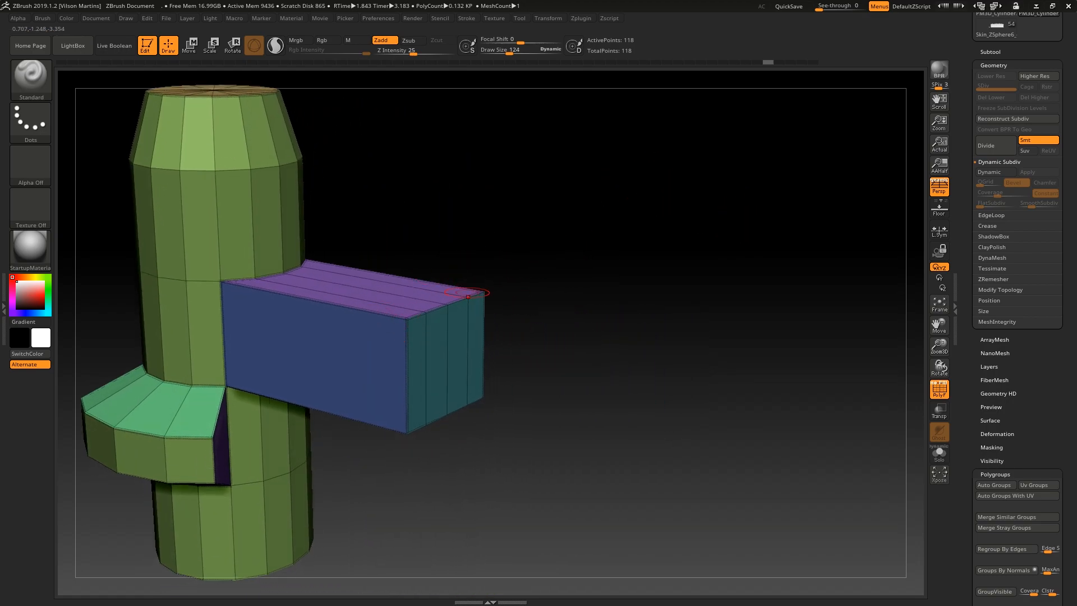
left_click_drag(552, 211, 687, 226, "alt")
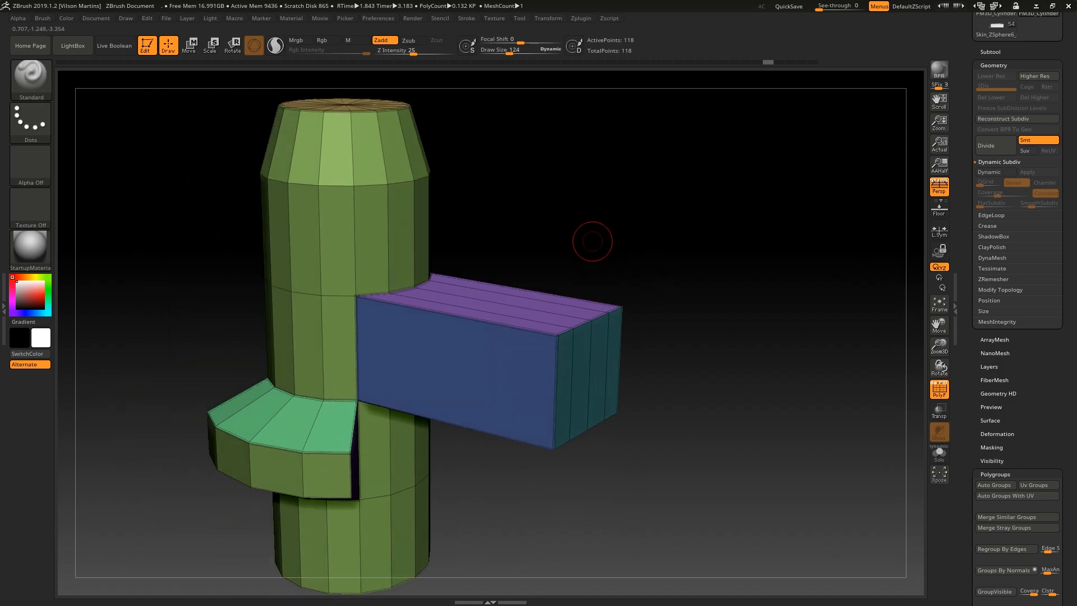
left_click(988, 226)
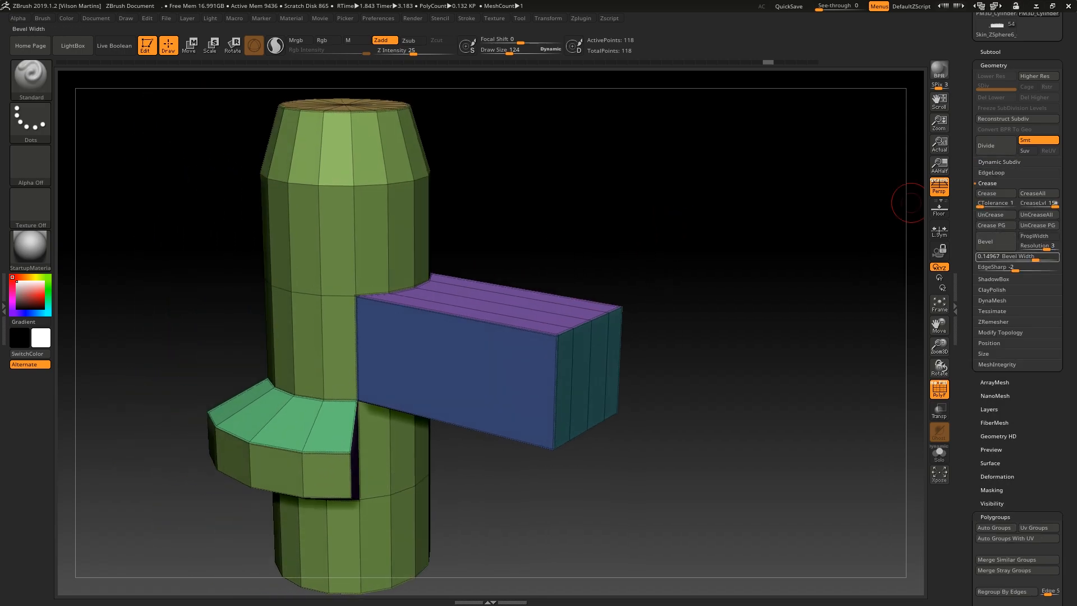
Step: Remove all creases from the model and try three subdivisions, undoing them again
left_click_drag(906, 203, 615, 314)
key("ctrl+d")
key("ctrl+d")
key("ctrl+d")
key("ctrl+z")
key("ctrl+z")
key("ctrl+z")
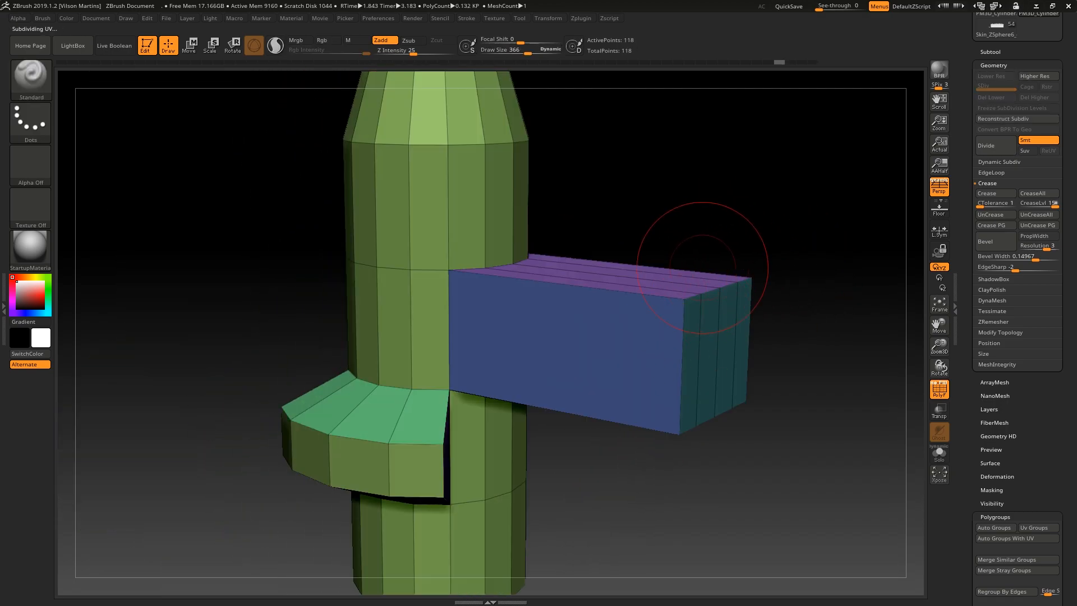
Step: Switch to the ZModeler brush with Insert EdgeLoop as the edge action and insert a loop close to the block's end
left_click_drag(707, 268, 629, 301)
key("b")
key("z")
key("m")
right_click_drag(643, 308, 648, 359)
key("space")
left_click(641, 332)
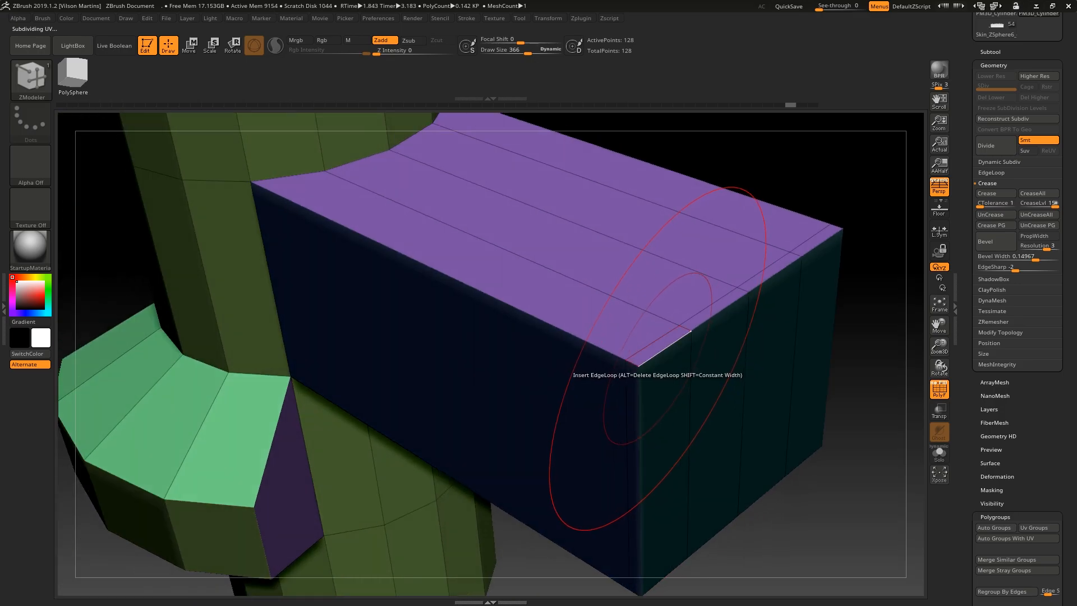
Step: Insert supporting edge loops on the block close to its vertical corner edges
left_click(637, 356)
left_click(811, 243)
right_click_drag(813, 247, 803, 197)
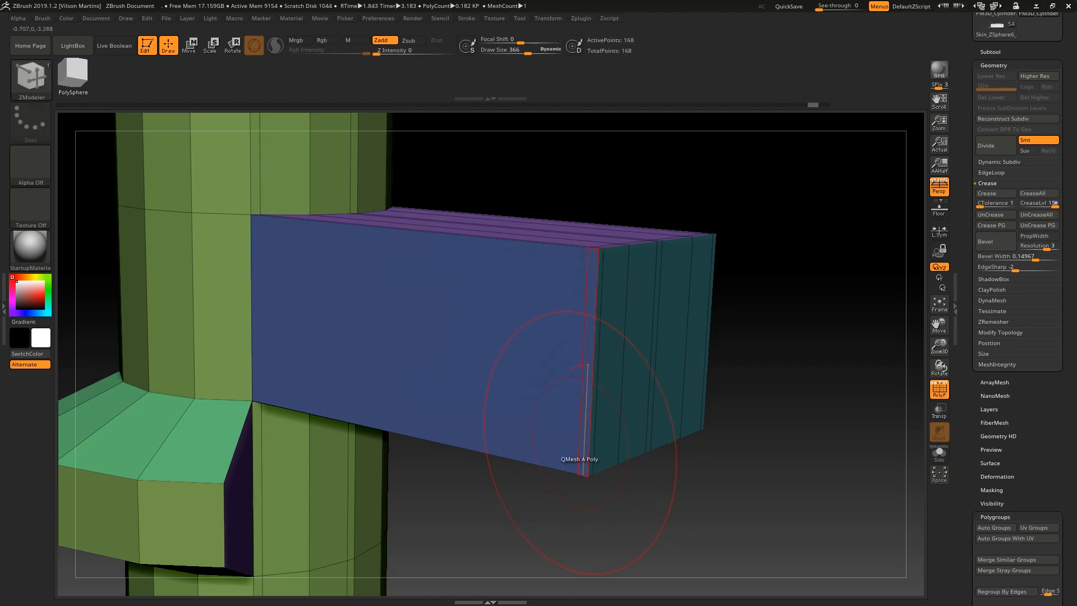
Step: Subdivide the model four times and view the supported block edges with the polyframe hidden
key("ctrl+d")
key("ctrl+d")
key("ctrl+d")
key("ctrl+d")
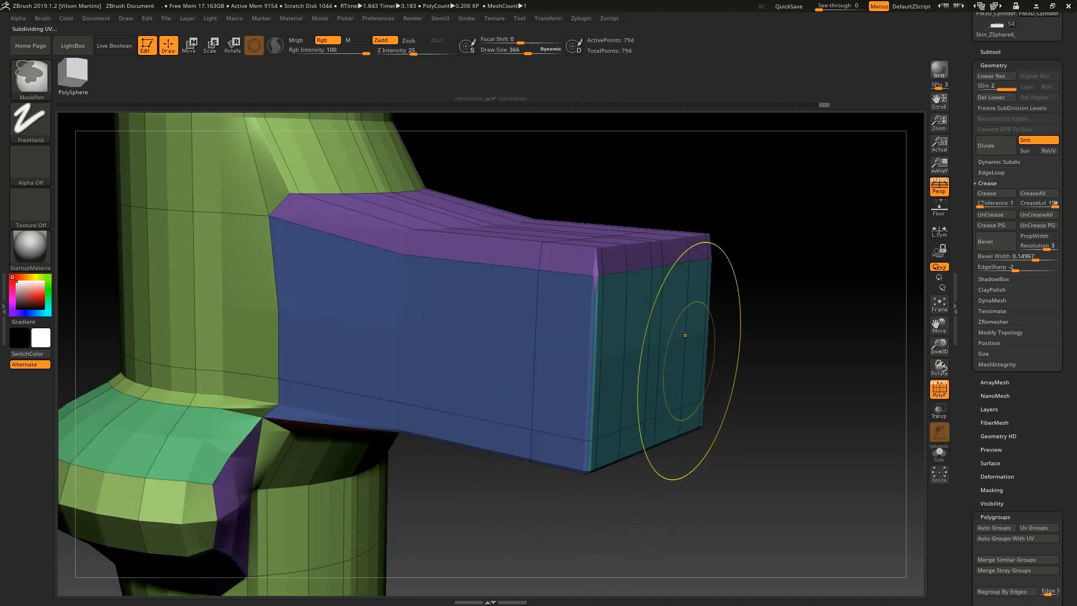
key("shift+f")
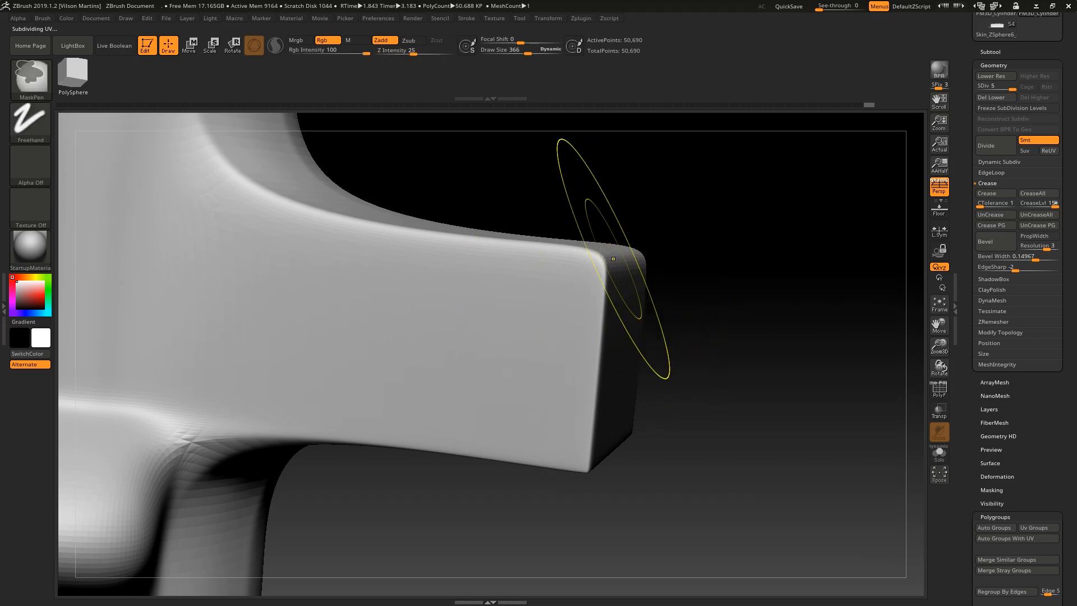
Step: Go back to the unsubdivided mesh with the supporting loops and show the polyframe
key("shift+d")
key("shift+d")
key("shift+d")
key("shift+f")
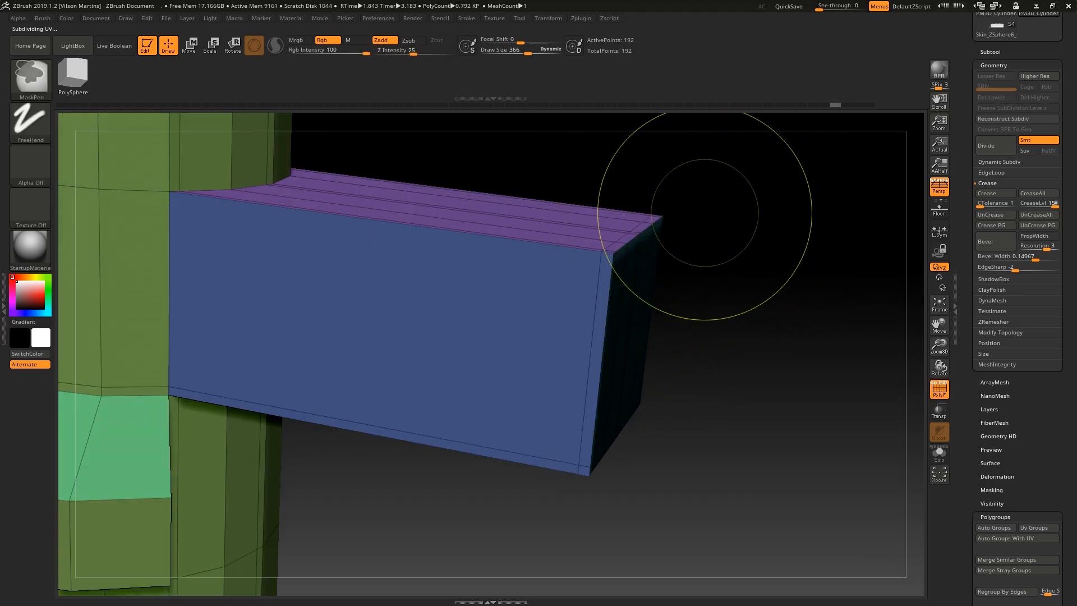
Step: Insert further edge loops across the block and subdivide the model to level 5 with the polyframe hidden
left_click_drag(698, 180, 515, 235)
left_click(515, 234)
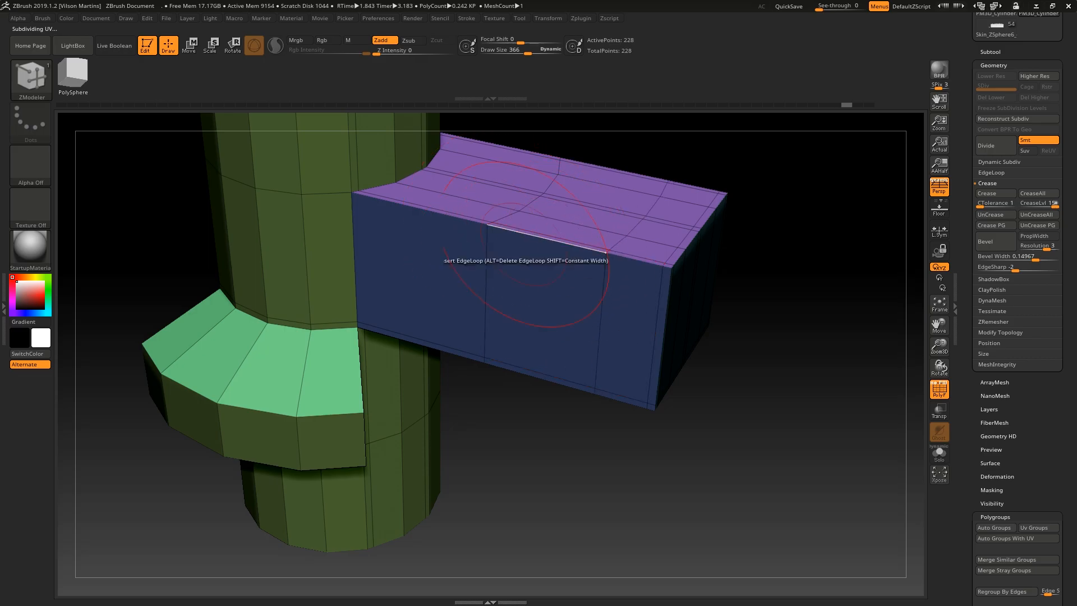
key("shift+f")
left_click_drag(777, 202, 746, 225, "alt")
key("ctrl+d")
key("ctrl+d")
key("ctrl+d")
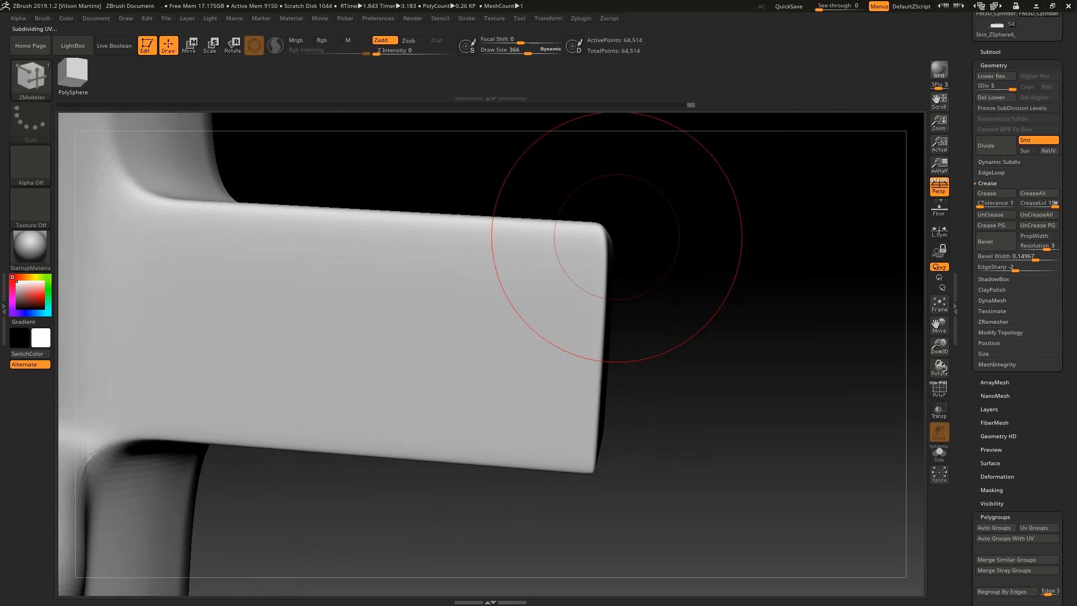
Step: Show the polyframe and take the model back down to its lowest subdivision level
key("shift+f")
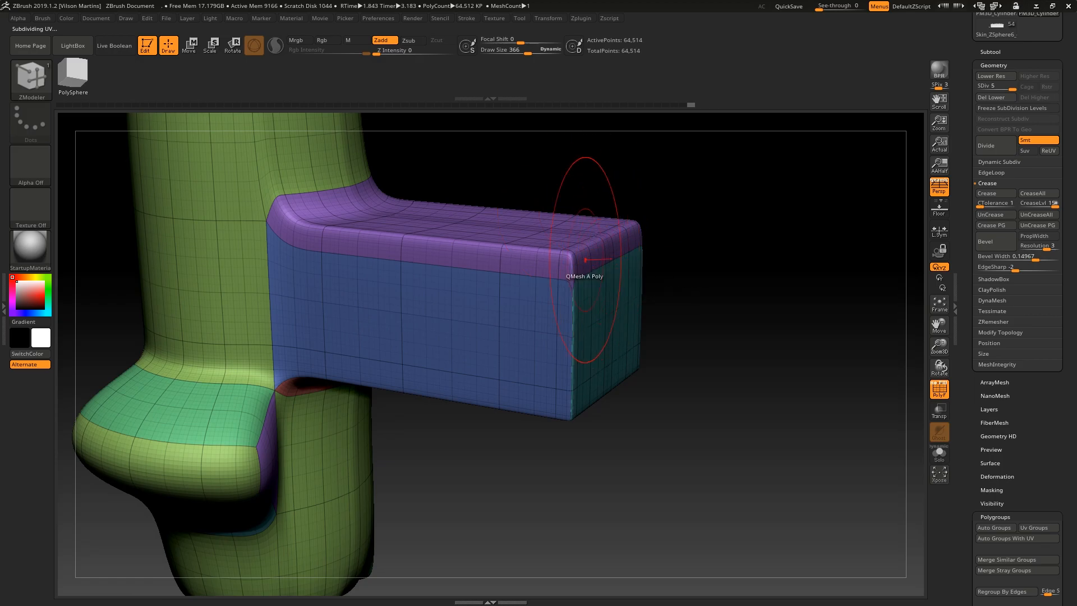
key("b")
key("s")
key("t")
key("shift+d")
key("shift+d")
key("shift+d")
key("shift+d")
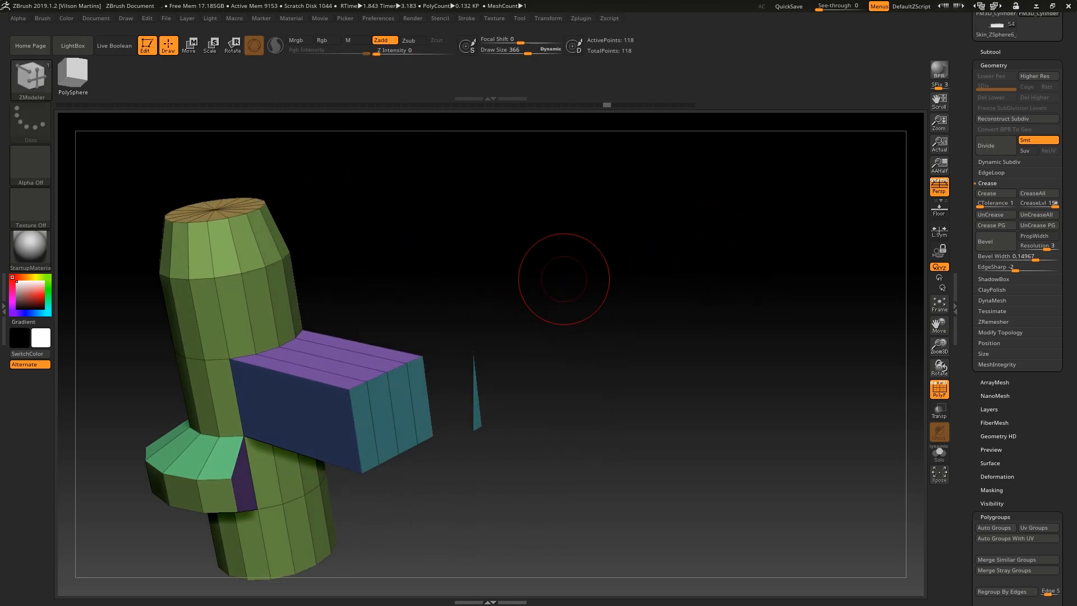
Step: Start a screen-region capture covering the viewport area around the block and the empty space beside it
key("Print")
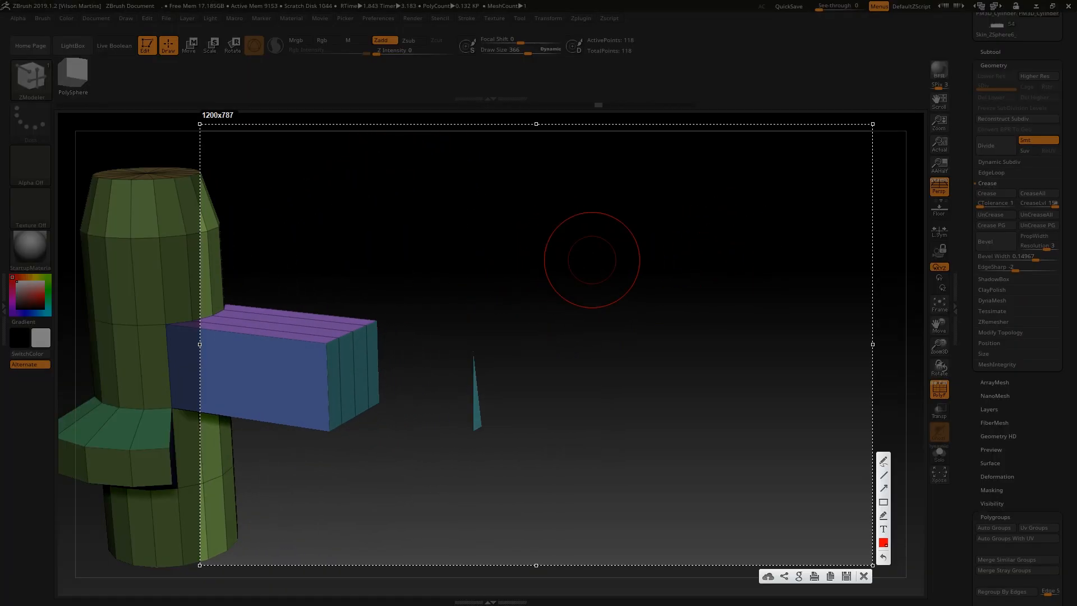
key("ctrl+c")
left_click_drag(588, 258, 433, 281)
key("Print")
left_click_drag(148, 152, 934, 577)
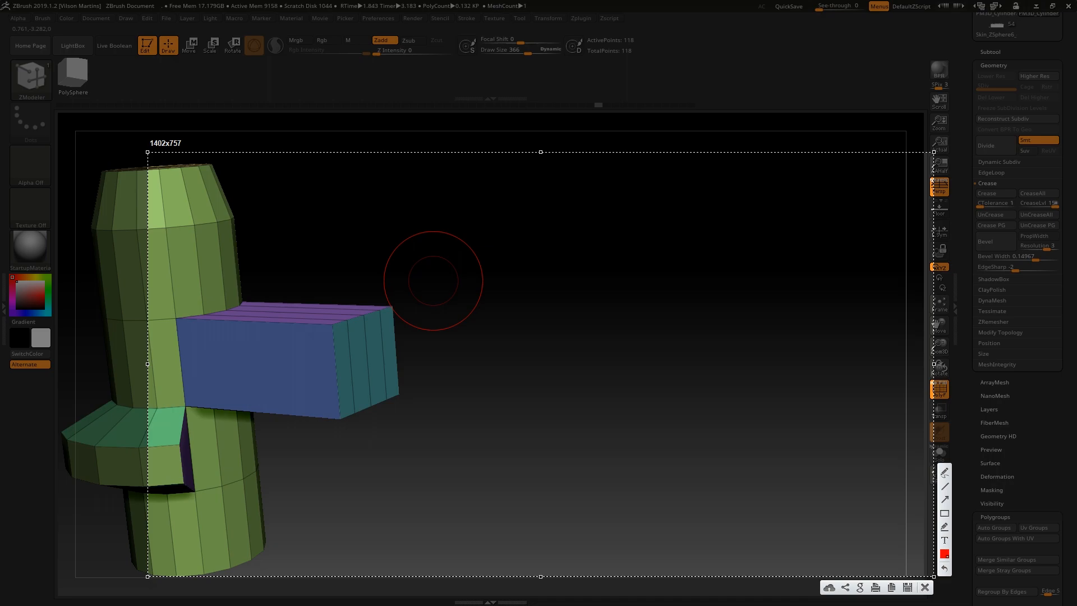
left_click_drag(541, 364, 518, 353)
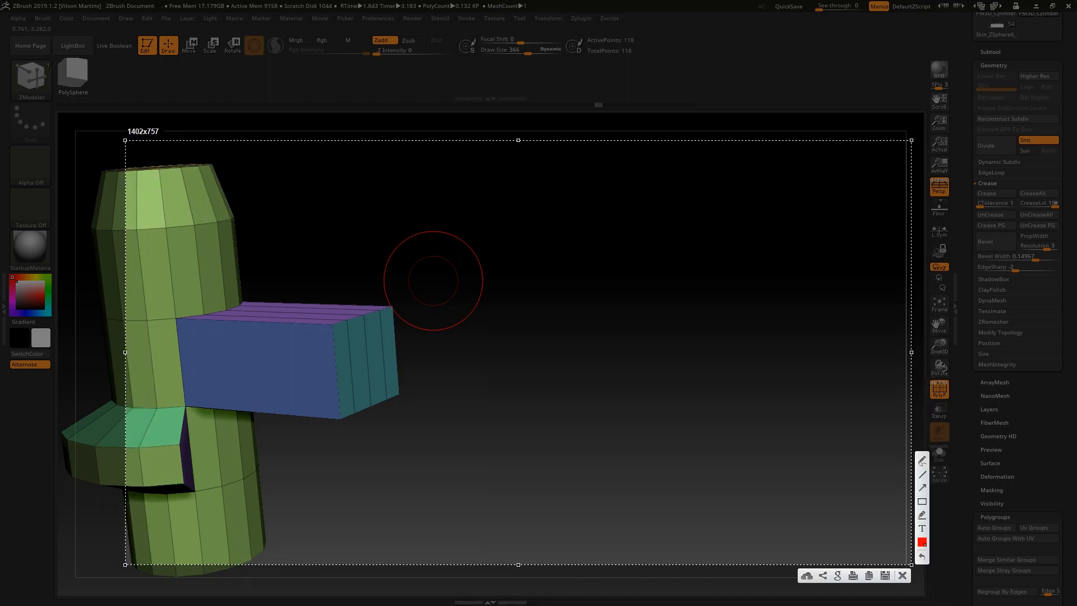
Step: Sketch a square split by evenly spaced lines into a four-by-four grid beside the model and label it "SD = 1"
left_click_drag(455, 454, 466, 491)
left_click_drag(544, 336, 552, 504)
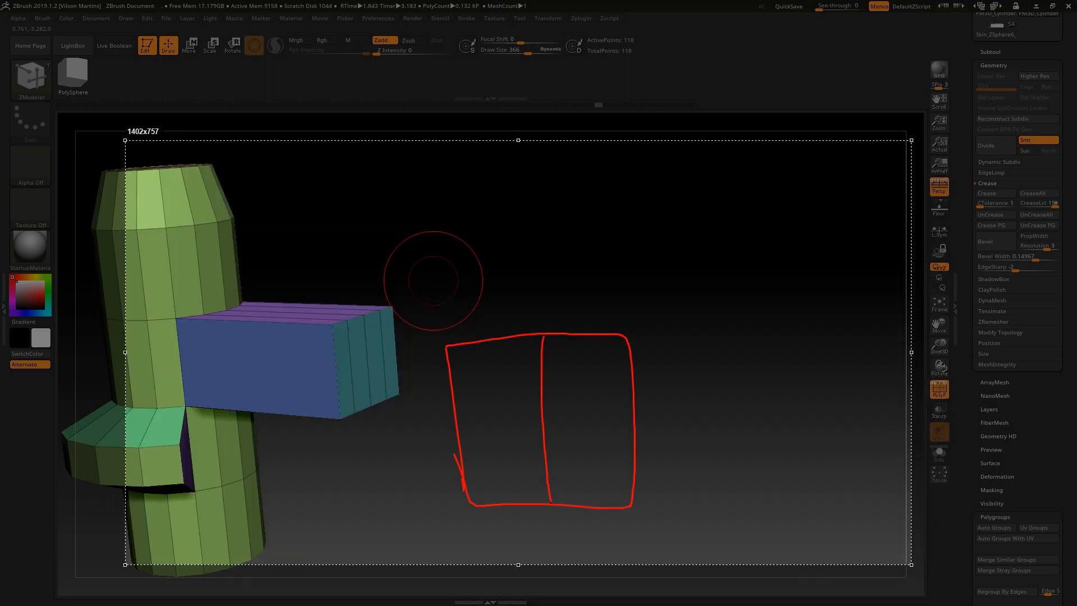
left_click_drag(455, 417, 634, 412)
left_click_drag(517, 268, 502, 281)
left_click_drag(530, 266, 521, 286)
left_click_drag(554, 269, 564, 266)
left_click_drag(555, 274, 597, 274)
left_click_drag(497, 336, 504, 505)
left_click_drag(593, 318, 595, 512)
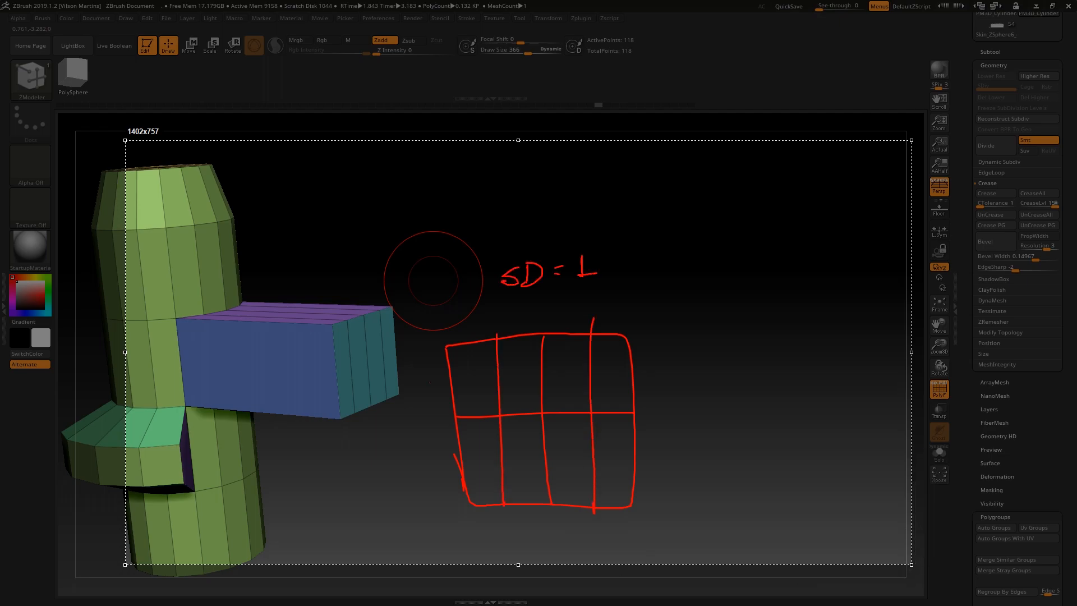
left_click_drag(429, 383, 639, 370)
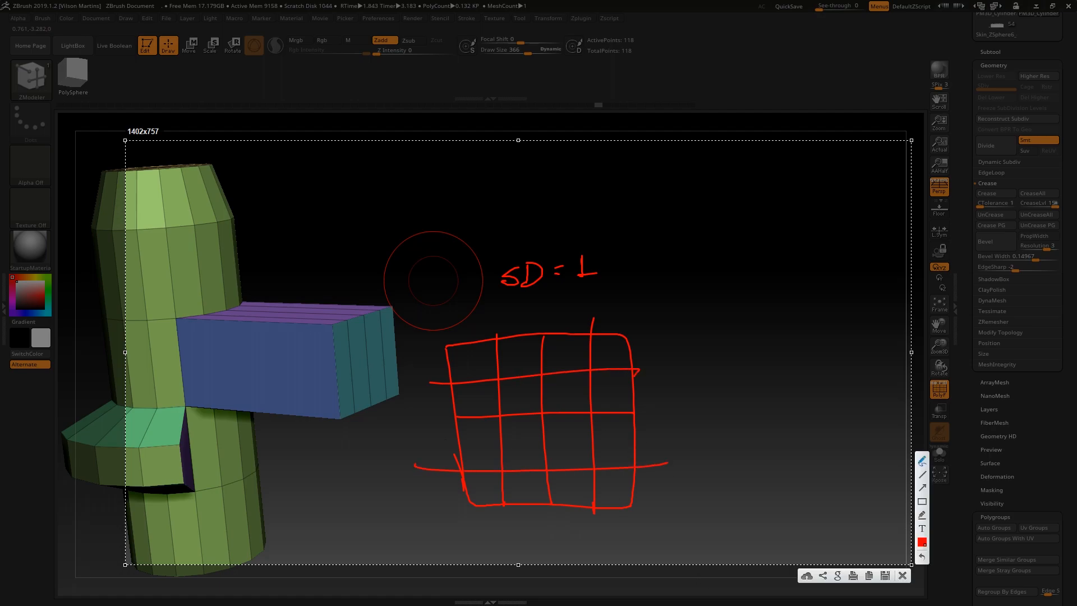
Step: Extend the first sketch's label with "+ 2" and halve its grid cells again with further horizontal and vertical lines
left_click_drag(635, 259, 651, 274)
left_click_drag(436, 366, 551, 350)
left_click_drag(615, 331, 618, 528)
mouse_move(569, 312)
left_mouse_down()
mouse_move(567, 522)
mouse_move(563, 504)
left_mouse_up()
left_click_drag(512, 301, 509, 501)
left_click_drag(472, 318, 477, 484)
left_click_drag(410, 408, 656, 386)
left_click_drag(421, 445, 676, 426)
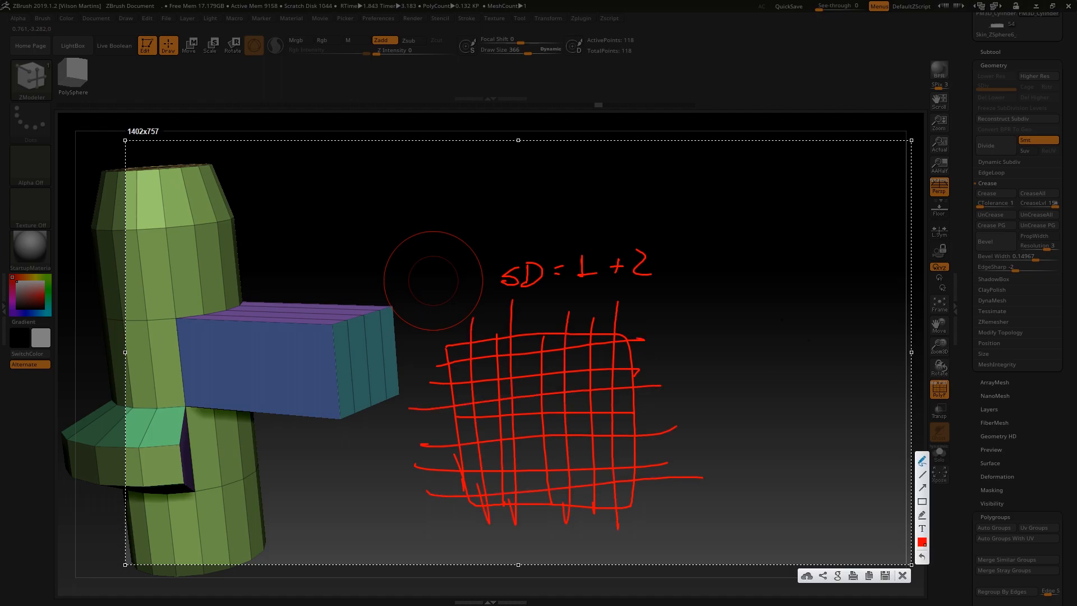
Step: Sketch a second square divided into quarters, with supporting lines close to each of its borders
mouse_move(724, 319)
left_mouse_down()
mouse_move(722, 501)
mouse_move(901, 306)
left_mouse_up()
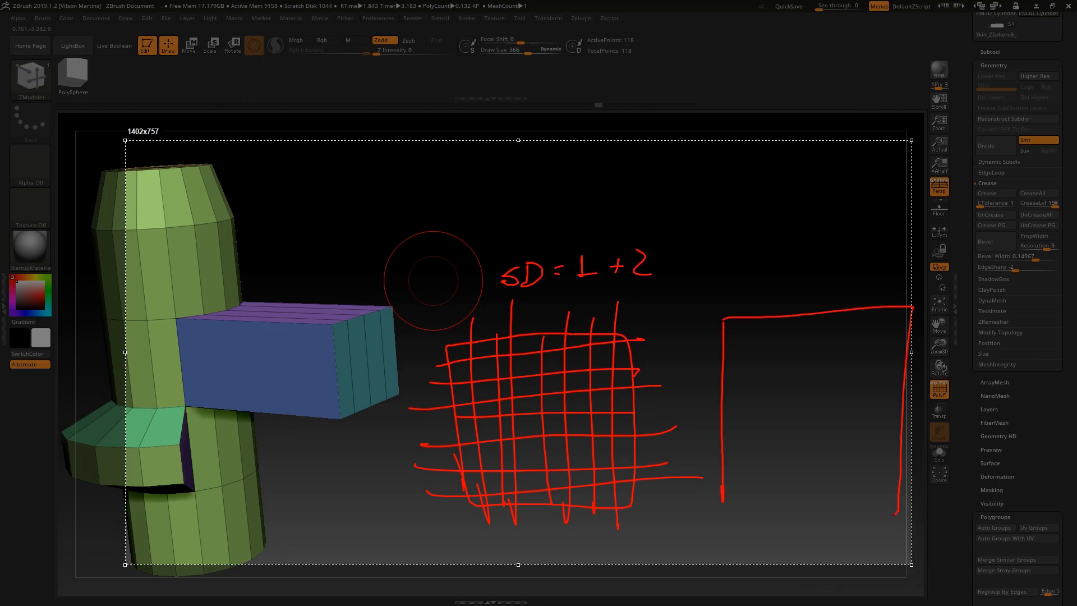
left_click_drag(823, 310, 812, 533)
left_click_drag(722, 414, 910, 399)
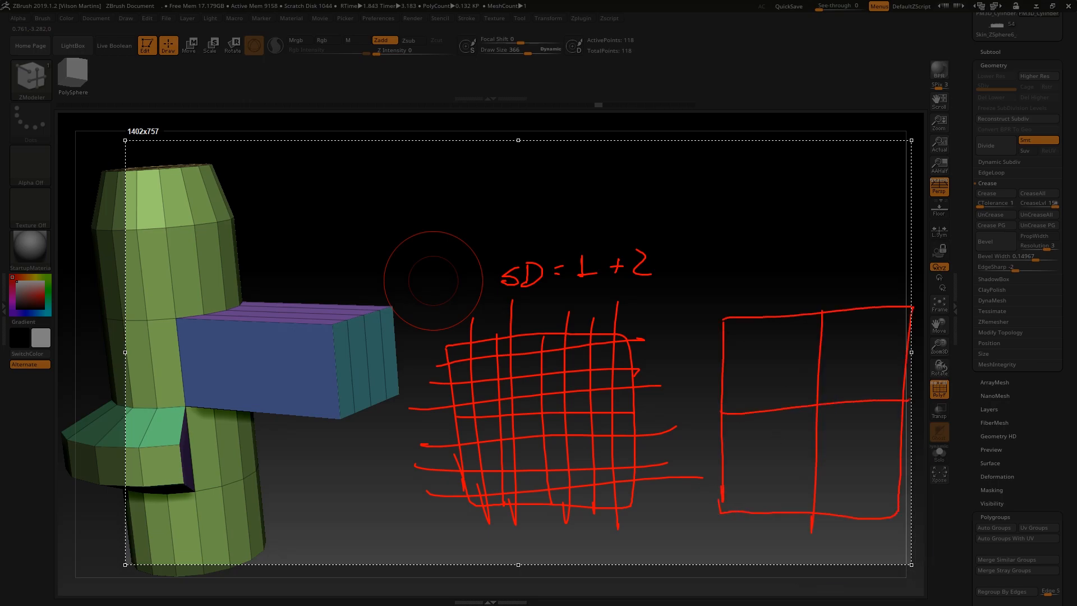
left_click_drag(731, 321, 731, 381)
left_click_drag(729, 508, 730, 526)
left_click_drag(715, 331, 769, 324)
left_click_drag(904, 298, 699, 497)
Step: Label the second square "SD 1" and sketch its first subdivision lines, including those between the borders and supporting lines
mouse_move(745, 254)
left_mouse_down()
mouse_move(724, 271)
mouse_move(753, 272)
left_mouse_up()
left_click_drag(790, 248, 797, 270)
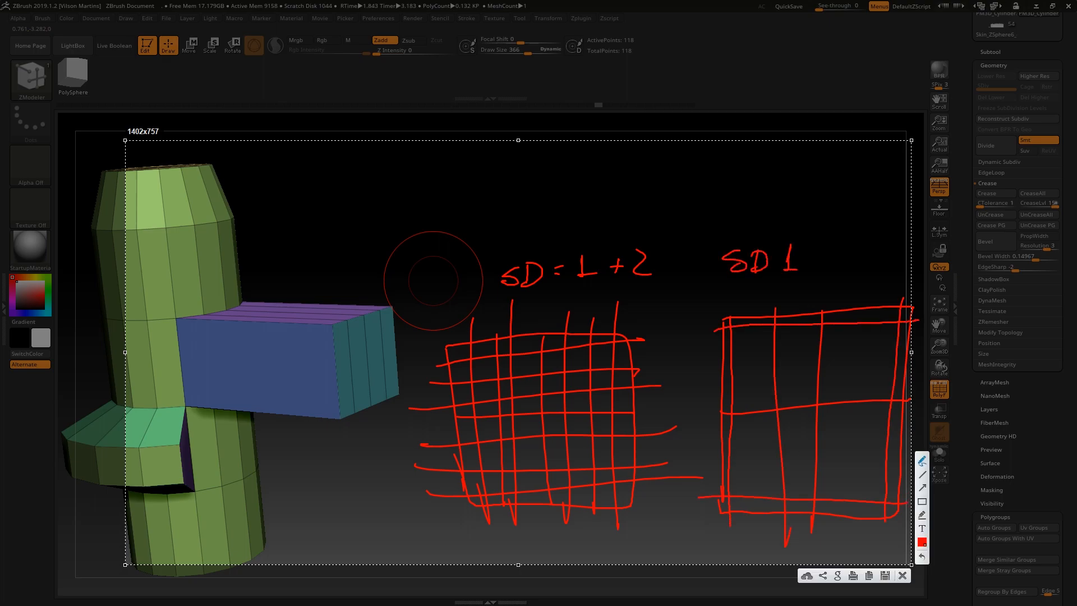
left_click_drag(695, 445, 948, 446)
left_click_drag(880, 467, 880, 501)
key("ctrl+z")
left_click_drag(714, 320, 738, 319)
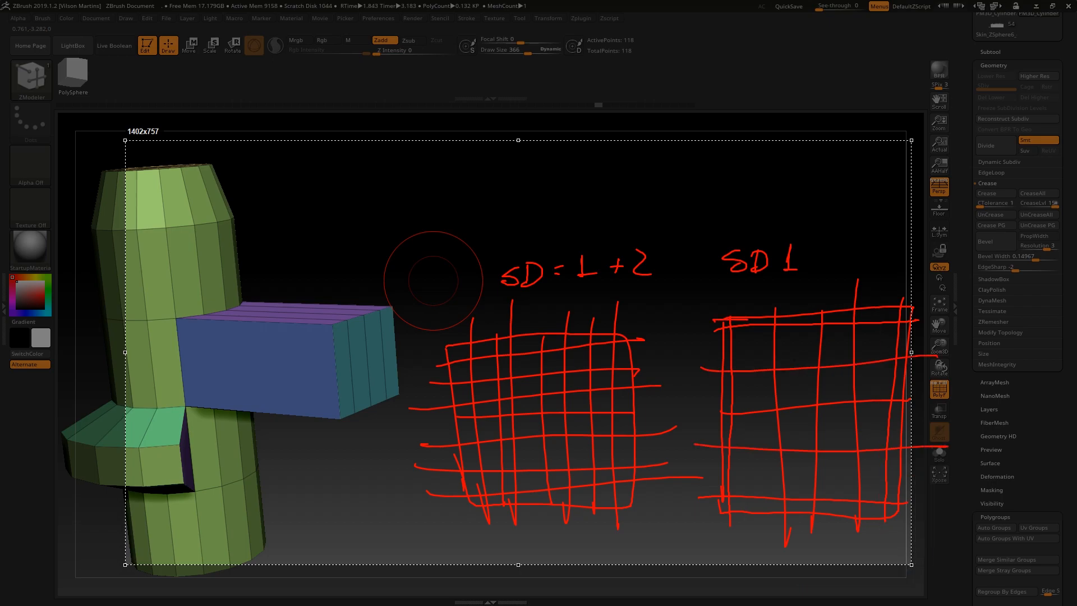
left_click_drag(897, 312, 894, 511)
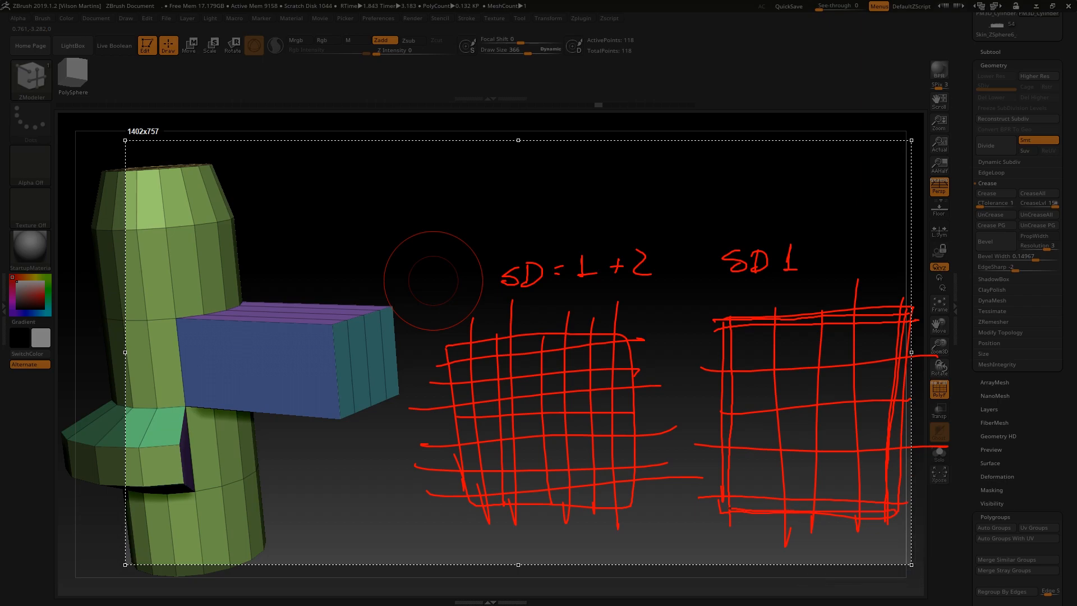
Step: Extend the second sketch's label with "+ 2" and add the next set of subdivision lines across the square and near its borders
mouse_move(806, 270)
left_mouse_down()
mouse_move(825, 268)
mouse_move(815, 278)
left_mouse_up()
left_click_drag(846, 253, 859, 269)
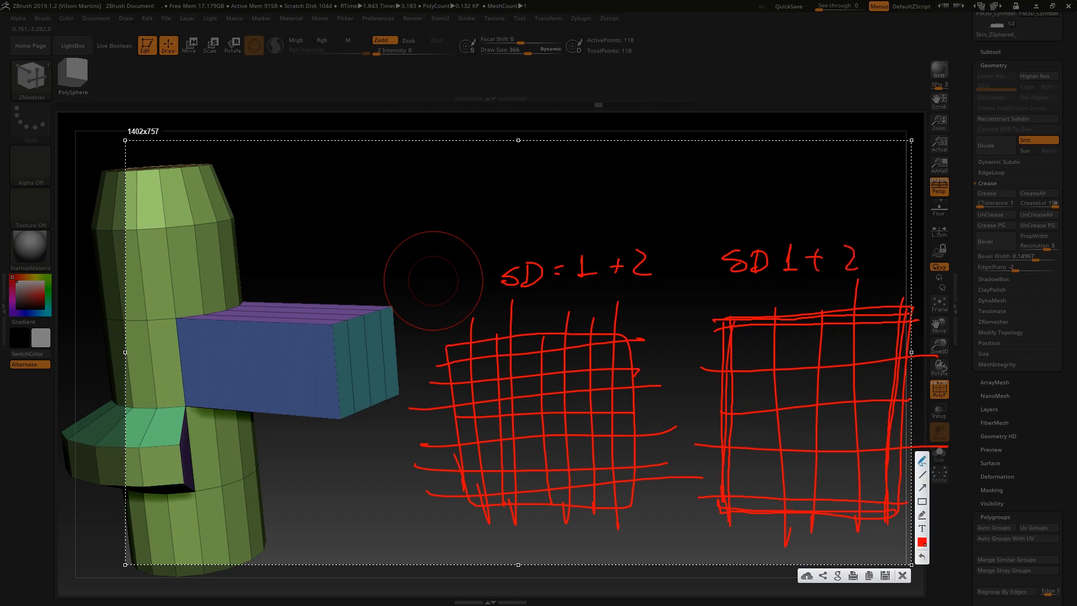
mouse_move(705, 324)
left_mouse_down()
mouse_move(919, 316)
mouse_move(895, 522)
left_mouse_up()
left_click_drag(732, 317, 729, 527)
left_click_drag(708, 503, 907, 504)
left_click_drag(872, 300, 864, 534)
left_click_drag(833, 291, 827, 522)
left_click_drag(796, 296, 801, 543)
left_click_drag(763, 289, 762, 535)
left_click_drag(703, 336, 900, 335)
left_click_drag(683, 388, 928, 372)
left_click_drag(682, 420, 933, 414)
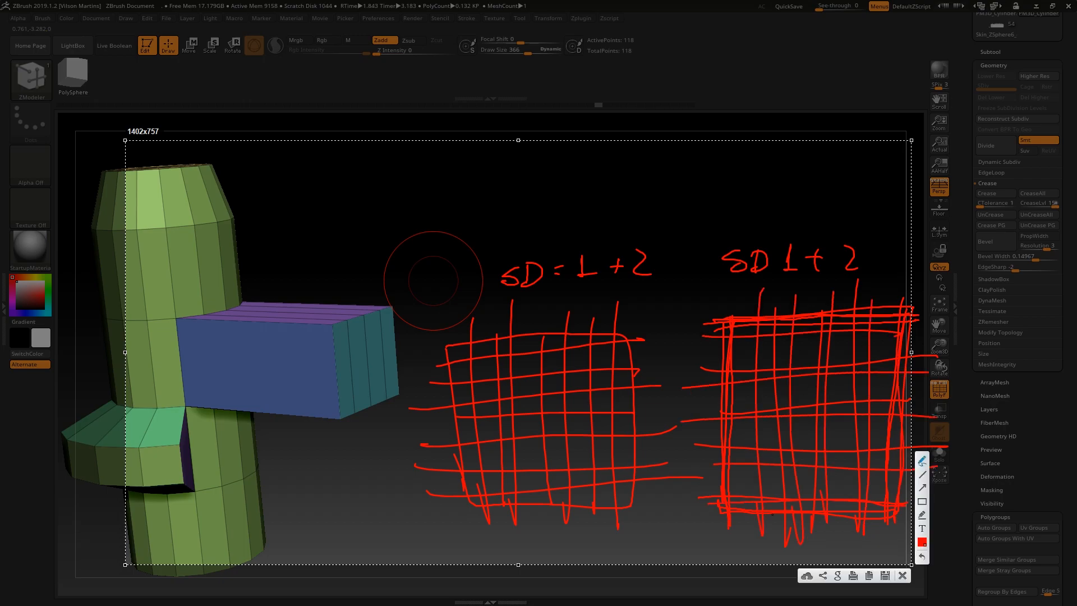
Step: Emphasize the dense lines along the second square's borders, mark its corner and centre, and close the annotation overlay
mouse_move(728, 524)
left_mouse_down()
mouse_move(725, 365)
mouse_move(918, 312)
mouse_move(714, 322)
left_mouse_up()
left_click_drag(904, 318, 900, 517)
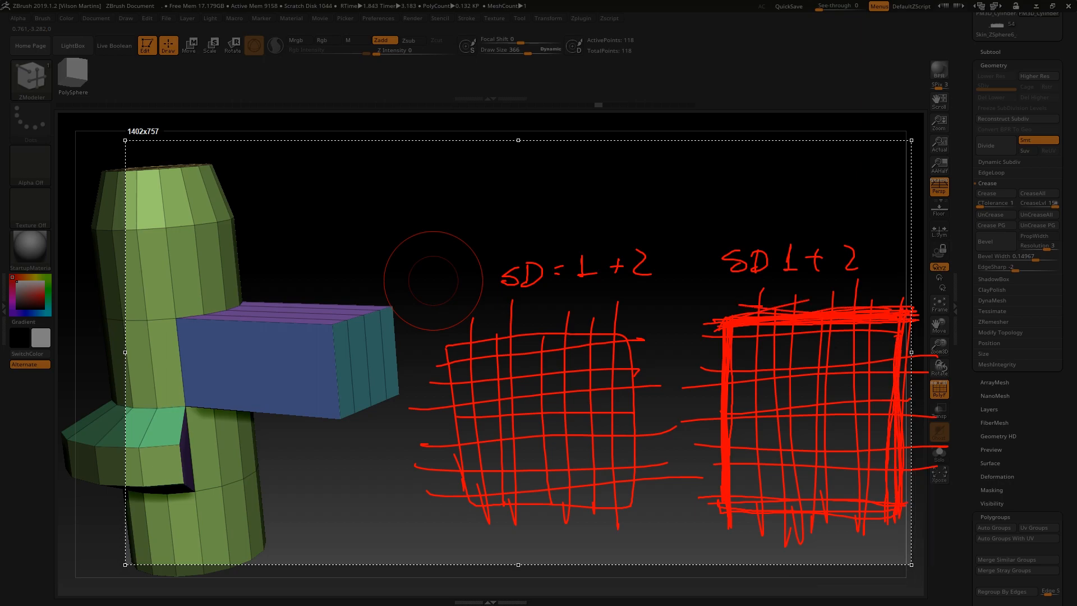
mouse_move(906, 416)
left_mouse_down()
mouse_move(901, 505)
mouse_move(721, 512)
left_mouse_up()
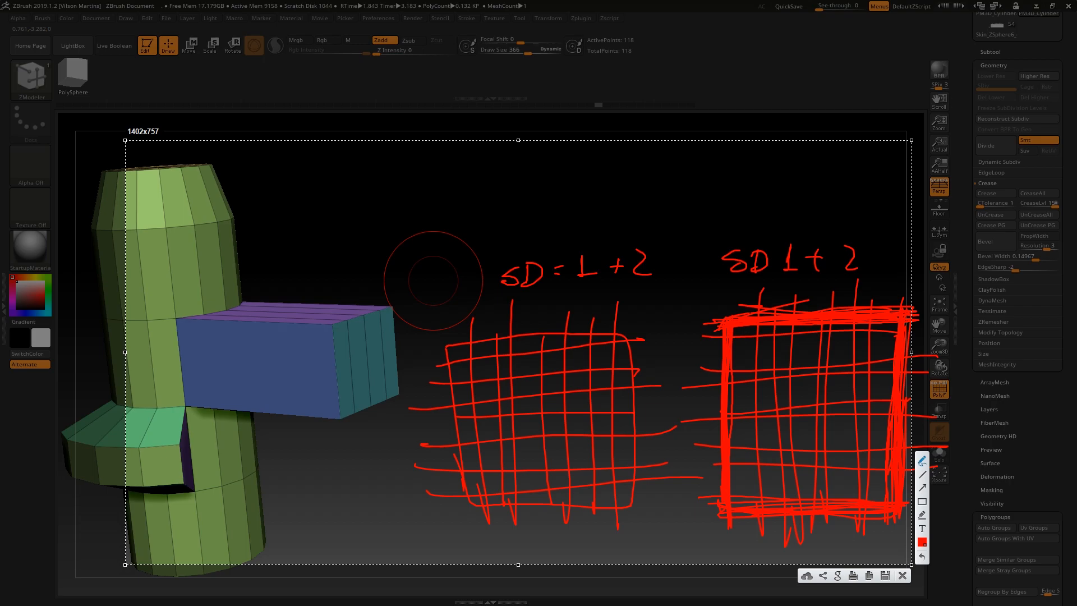
left_click_drag(700, 288, 742, 313)
mouse_move(768, 385)
left_mouse_down()
mouse_move(800, 395)
mouse_move(820, 436)
left_mouse_up()
mouse_move(761, 362)
left_mouse_down()
mouse_move(793, 419)
mouse_move(862, 429)
left_mouse_up()
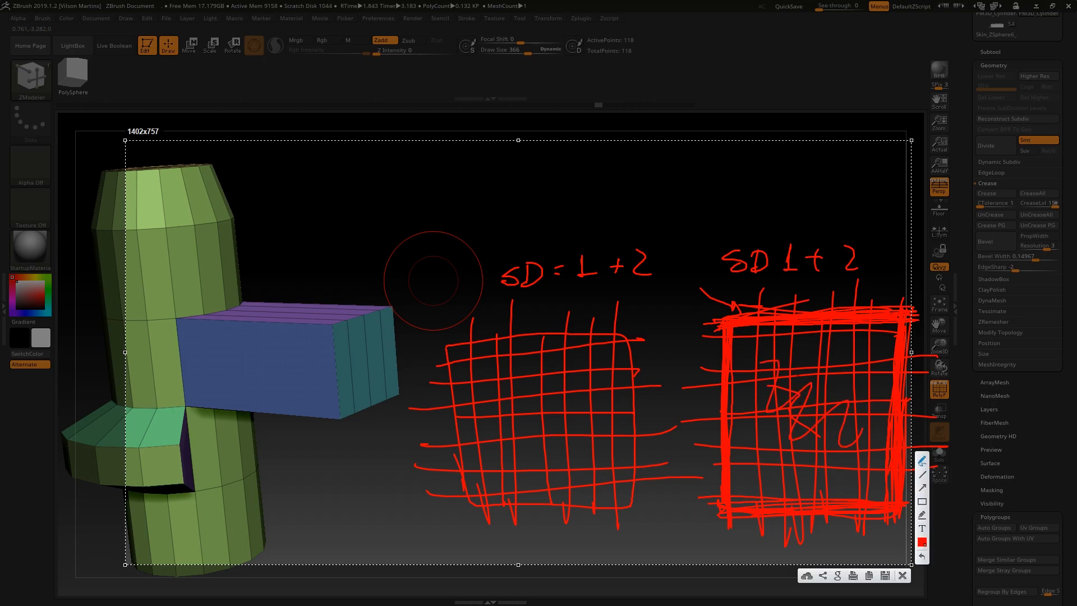
key("Escape")
key("Escape")
Step: Insert single edge loops with ZModeler across the block, close to both ends of its upper front edge
left_click_drag(460, 252, 825, 230)
left_click_drag(556, 191, 553, 314)
key("space")
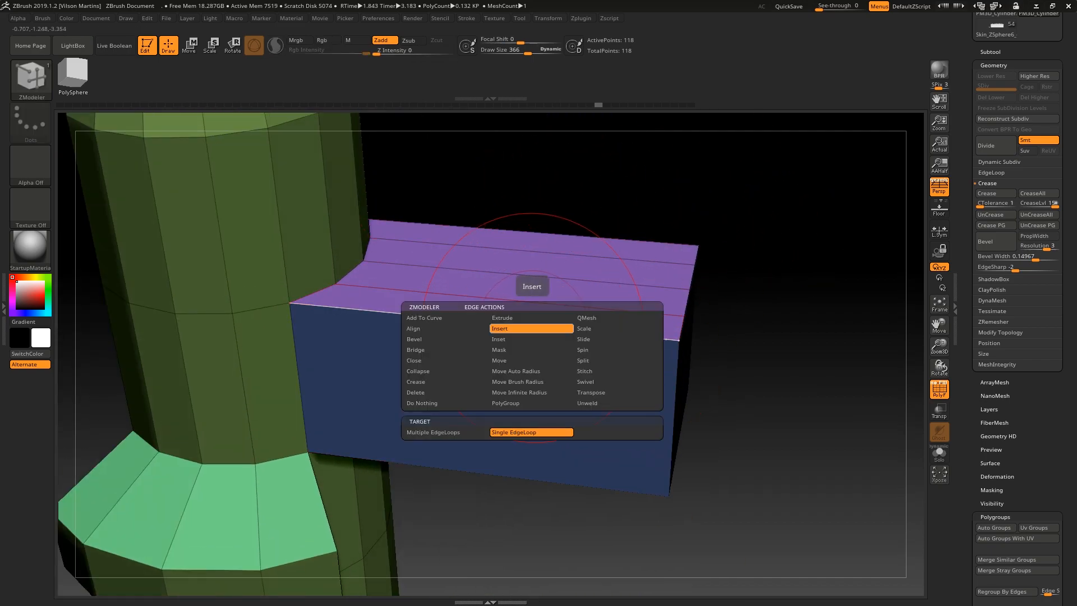
left_click(298, 305)
left_click_drag(315, 306, 306, 305)
left_click(654, 337)
left_click(659, 337)
Step: Insert more supporting edge loops close to the block's remaining side and top edges
left_click_drag(746, 337, 713, 345)
left_click(671, 366)
left_click_drag(785, 292, 785, 381)
left_click(644, 310)
left_click(565, 337)
left_click_drag(729, 213, 746, 141)
right_click_drag(746, 140, 596, 162, "ctrl")
Step: Subdivide the model to level 6 and view the block's supported edges with the polyframe hidden
key("ctrl+d")
key("ctrl+d")
key("ctrl+d")
key("shift+f")
mouse_move(528, 214)
right_mouse_down()
mouse_move(533, 309)
mouse_move(527, 253)
right_mouse_up()
key("s")
left_click_drag(642, 300, 637, 301)
mouse_move(558, 342)
right_mouse_down()
mouse_move(563, 365)
mouse_move(567, 328)
right_mouse_up()
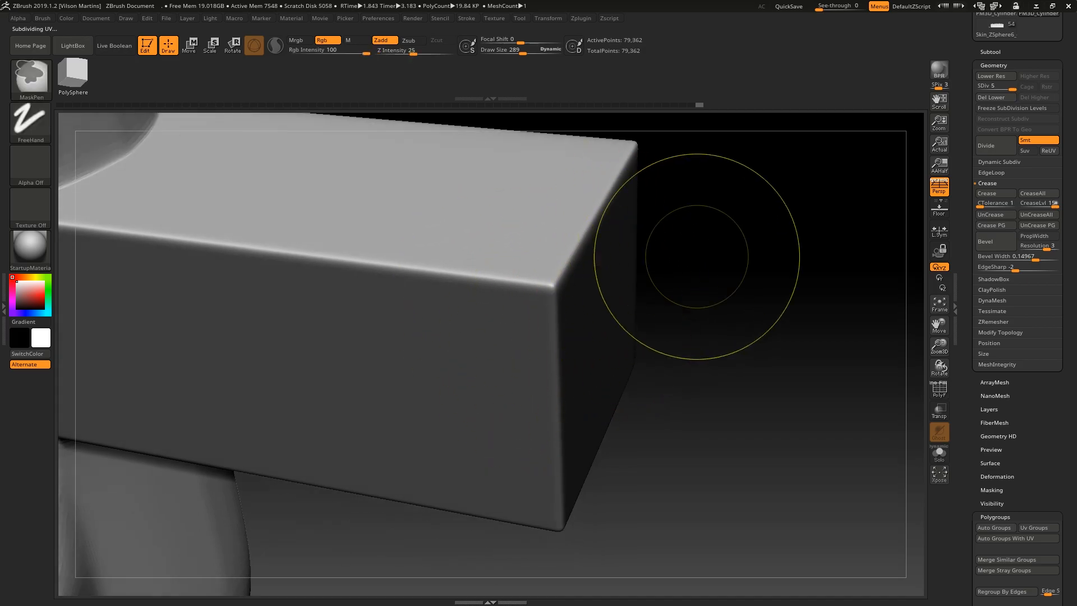
key("ctrl+d")
key("ctrl+d")
Step: Switch to the DamStandard brush and reduce its draw size for carving on the block
key("b")
key("d")
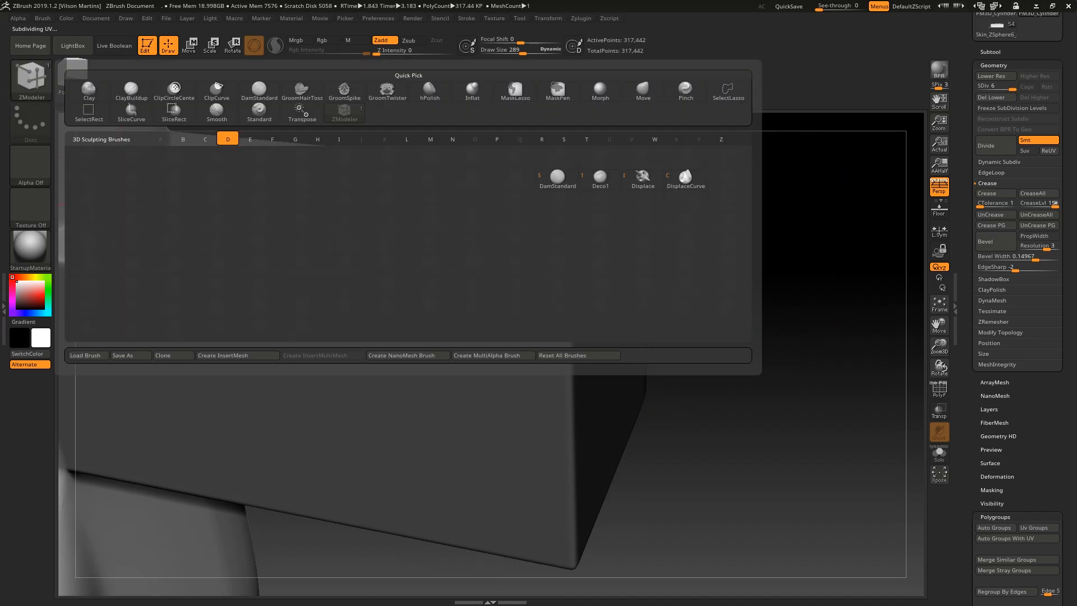
key("s")
key("s")
left_click_drag(578, 317, 556, 327)
right_click_drag(555, 331, 590, 314)
key("s")
left_click_drag(519, 306, 510, 307)
Step: Try carving a wavy DamStandard groove across the block's front face, and undo it
mouse_move(296, 315)
left_mouse_down()
mouse_move(360, 303)
mouse_move(566, 346)
left_mouse_up()
key("ctrl+z")
right_click_drag(566, 346, 450, 379, "alt")
mouse_move(121, 353)
left_mouse_down()
mouse_move(213, 406)
mouse_move(516, 409)
mouse_move(613, 361)
mouse_move(616, 281)
left_mouse_up()
right_click_drag(639, 285, 622, 307, "alt")
key("s")
left_click_drag(622, 307, 614, 296)
right_click_drag(628, 287, 676, 287, "alt")
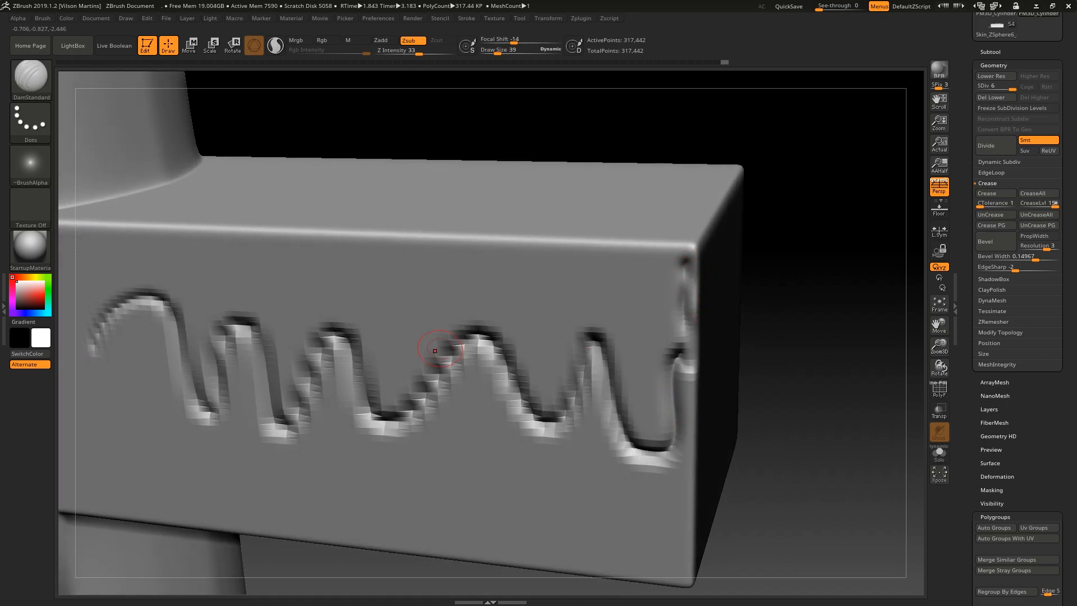
key("ctrl+z")
Step: Subdivide the model to level 8 and carve a wavy groove on the block's front face, continuing it to the corner at draw size 28
key("shift+f")
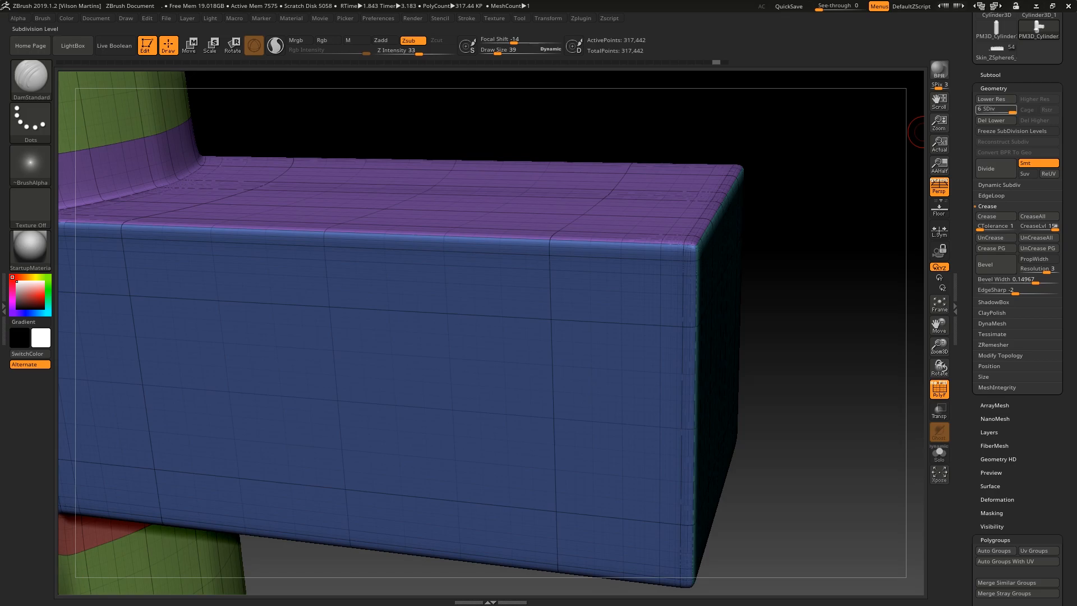
key("ctrl+d")
key("shift+f")
mouse_move(214, 410)
left_mouse_down()
mouse_move(255, 345)
mouse_move(337, 331)
mouse_move(487, 405)
left_mouse_up()
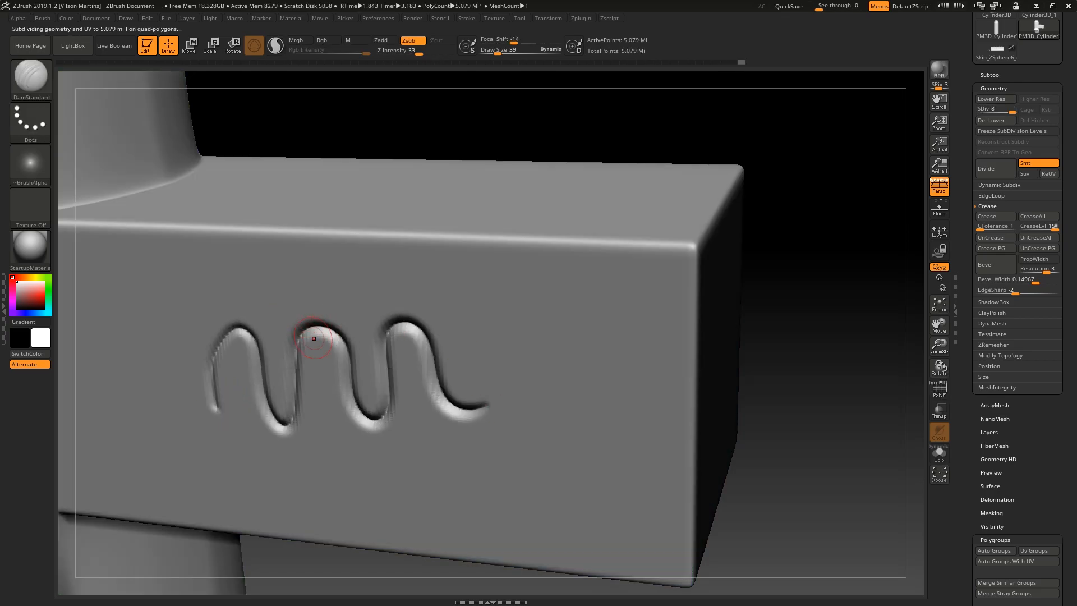
key("bracketleft")
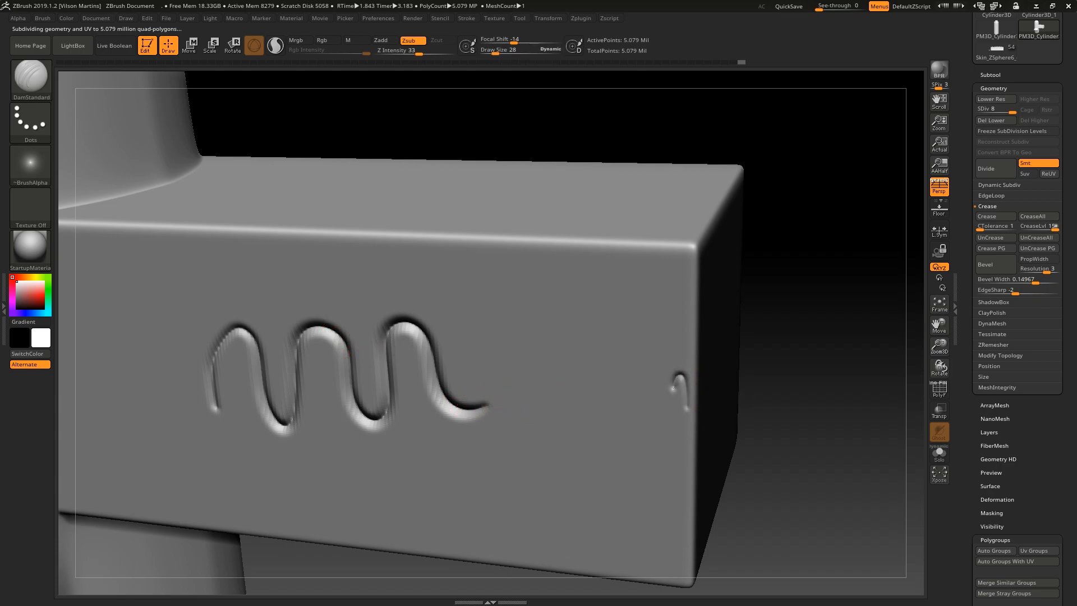
mouse_move(646, 397)
left_mouse_down()
mouse_move(558, 392)
mouse_move(500, 409)
left_mouse_up()
Step: Examine the carved groove and the block's edges from several distances, with and without the polyframe
mouse_move(683, 359)
right_mouse_down("ctrl")
mouse_move(704, 447)
mouse_move(695, 347)
right_mouse_up("ctrl")
mouse_move(694, 347)
left_mouse_down()
mouse_move(698, 375)
mouse_move(683, 285)
left_mouse_up()
key("ctrl+z")
key("shift+f")
mouse_move(697, 386)
left_mouse_down()
mouse_move(500, 317)
mouse_move(164, 379)
left_mouse_up()
key("shift+f")
right_click_drag(382, 397, 543, 386, "ctrl")
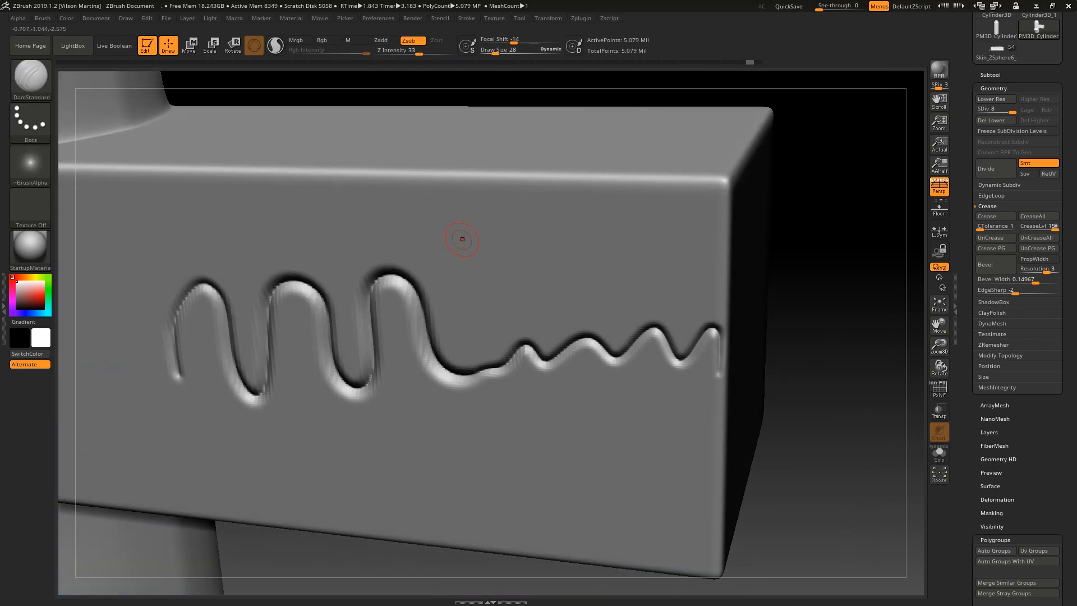
right_click_drag(438, 376, 422, 331, "ctrl")
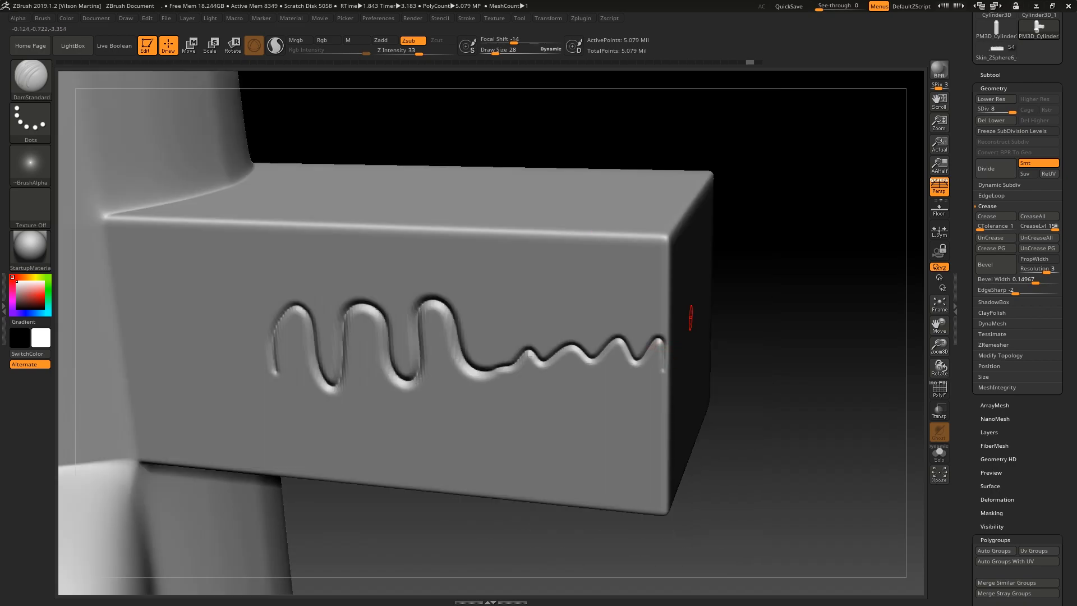
right_click_drag(678, 331, 801, 225, "ctrl")
right_click_drag(635, 217, 614, 209, "ctrl")
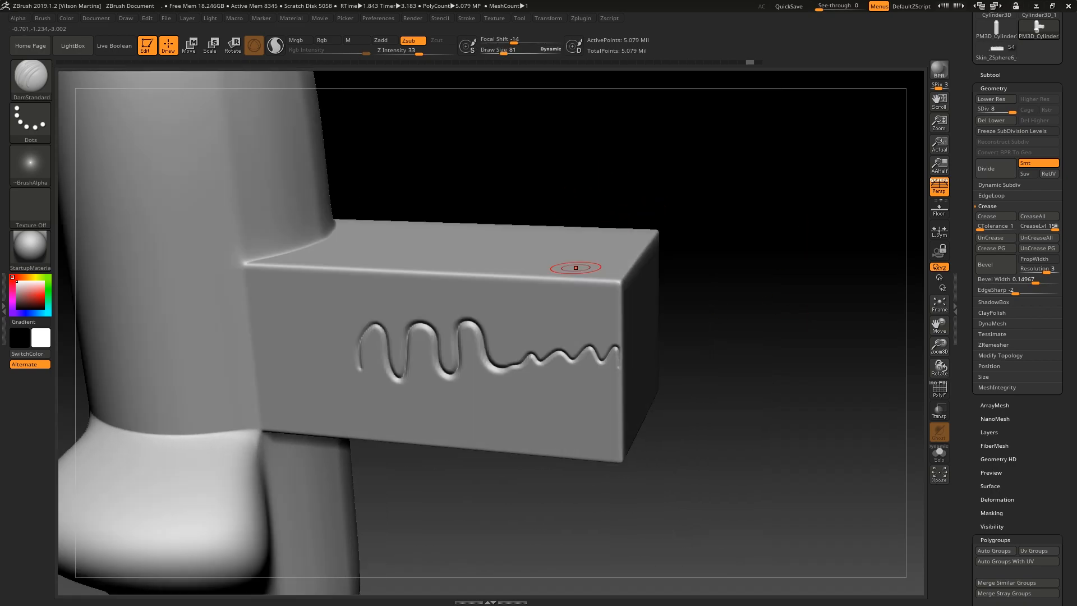
right_click_drag(418, 366, 440, 335, "alt")
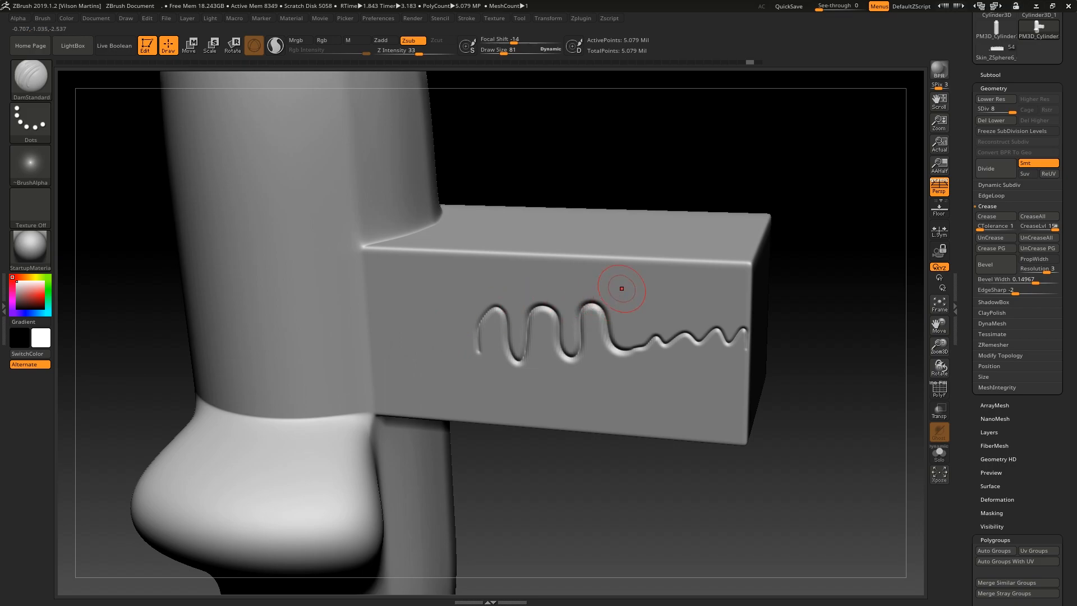
Step: Open the subtool list and check the maximum polygons per mesh setting in the memory preferences
left_click(990, 75)
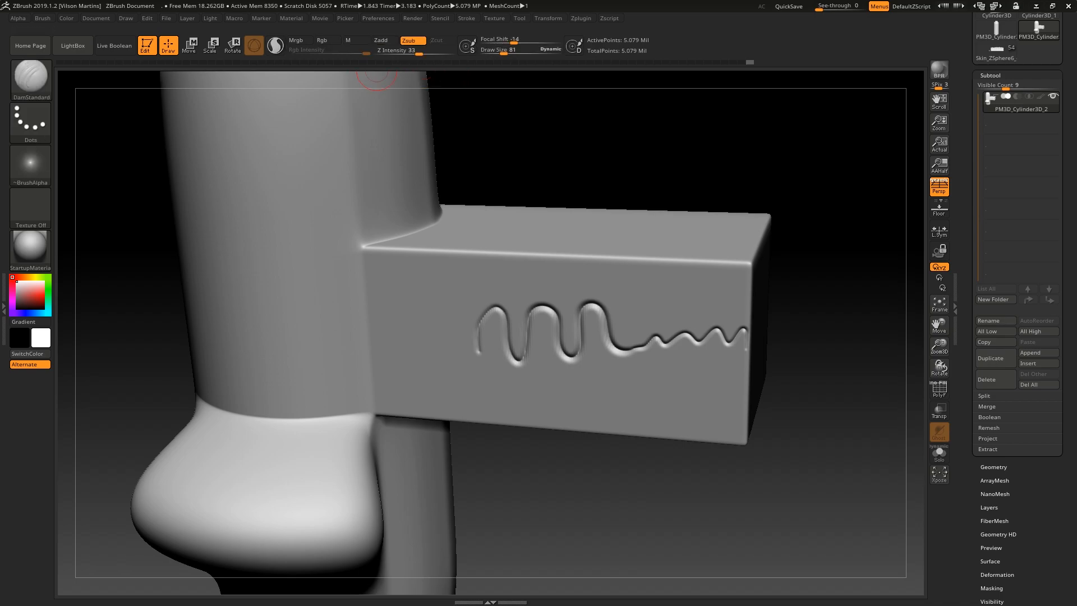
left_click(379, 18)
left_click(392, 150)
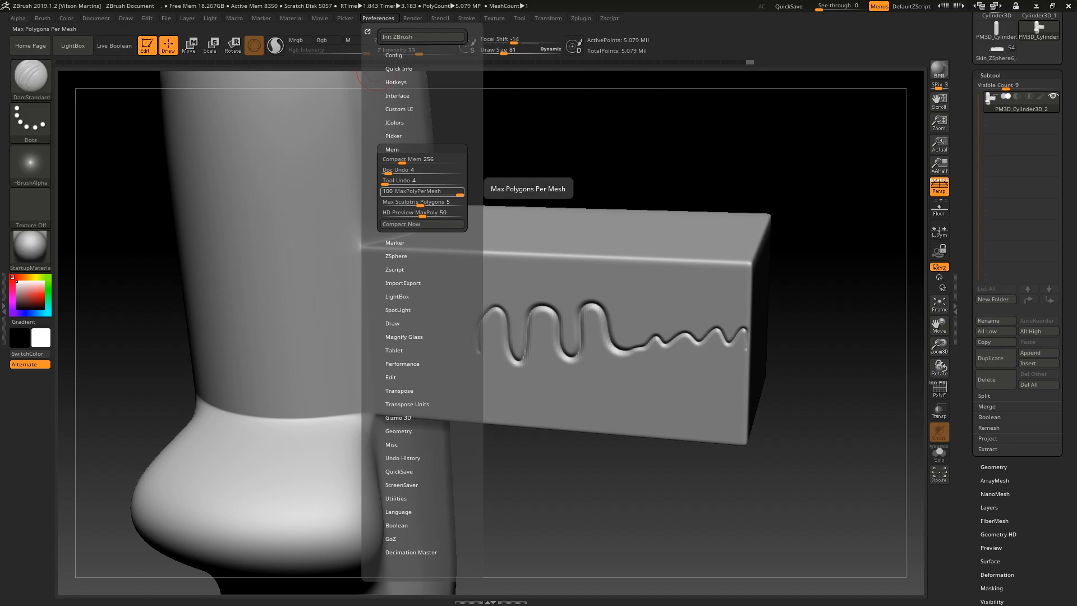
Step: Frame the whole model and examine its topology around the block with the polyframe shown
key("f")
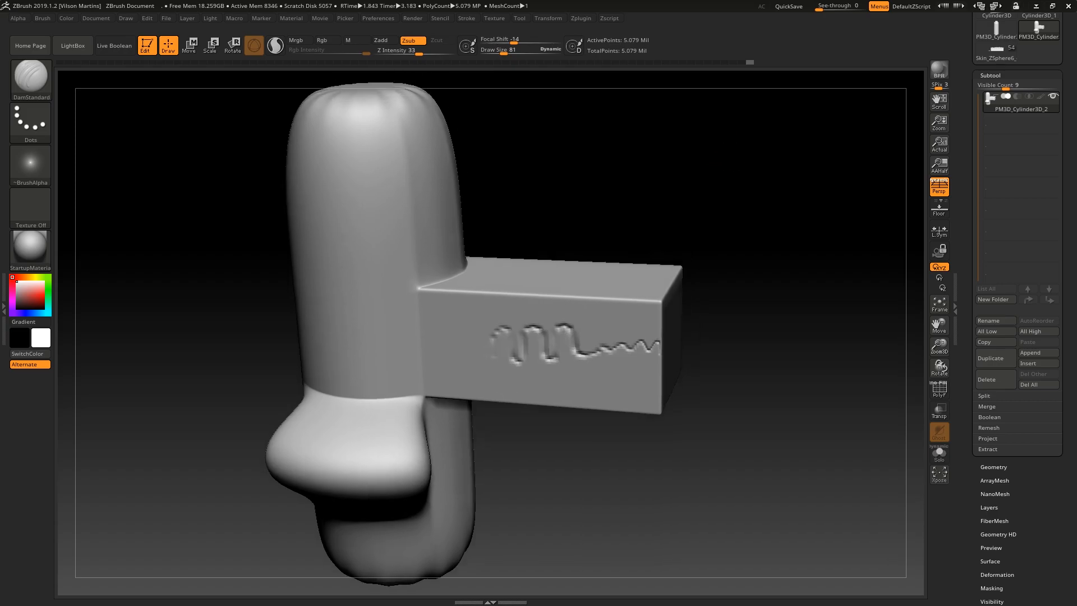
left_click_drag(777, 212, 695, 264)
key("shift+f")
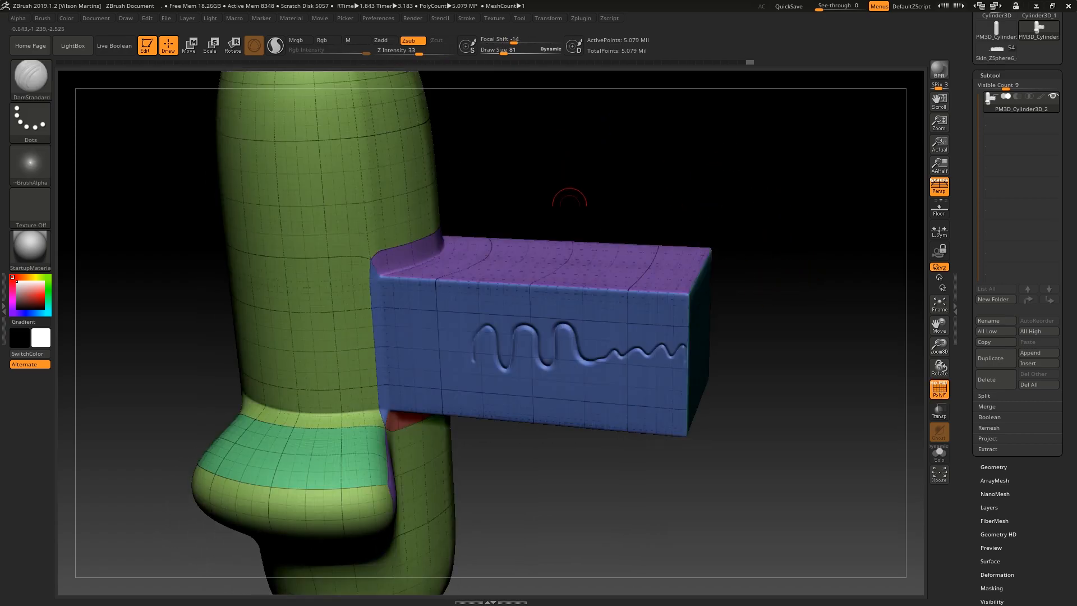
left_click_drag(571, 184, 316, 284)
left_click_drag(546, 312, 385, 241)
key("ctrl")
Step: Undo the carved grooves and the latest subdivisions, returning to a coarse mesh with the supporting edge loops
key("ctrl+z")
key("ctrl+z")
key("ctrl+z")
key("ctrl+z")
key("ctrl+z")
mouse_move(473, 312)
right_mouse_down("alt")
mouse_move(441, 288)
mouse_move(474, 293)
right_mouse_up("alt")
key("ctrl+z")
key("ctrl+z")
key("ctrl+z")
key("ctrl+z")
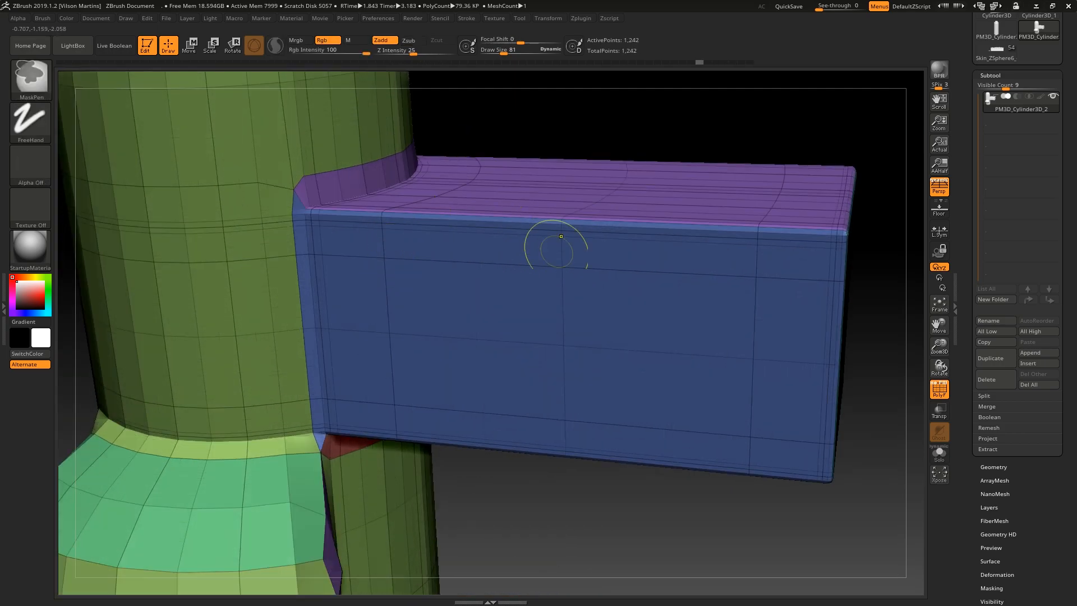
Step: Insert several vertical edge loops spaced along the block's length with the ZModeler brush
right_click_drag(597, 301, 554, 307, "alt")
right_click_drag(710, 239, 555, 251, "alt")
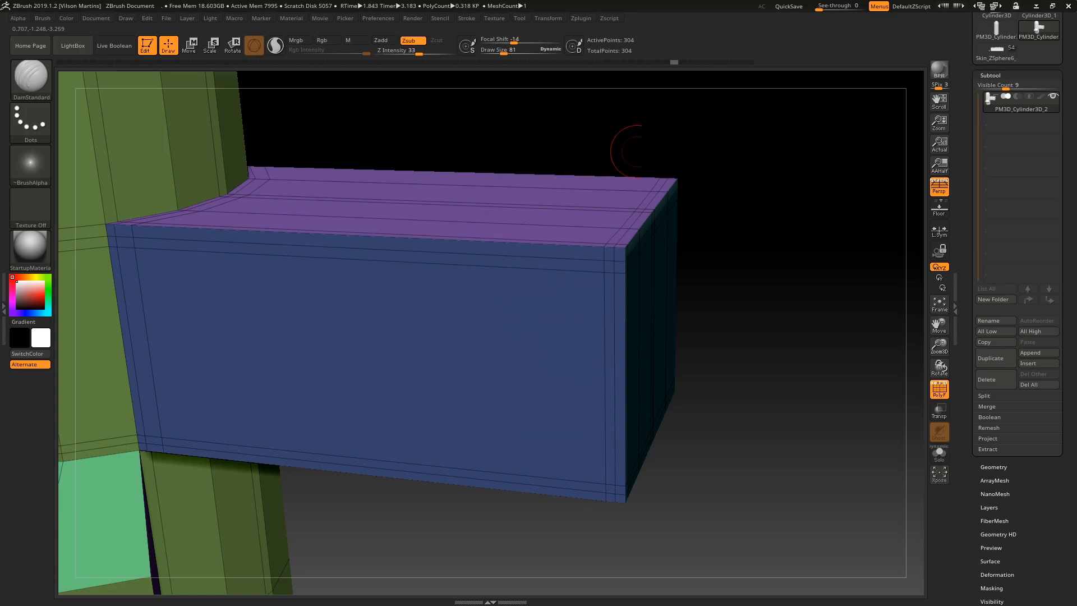
right_click_drag(550, 103, 553, 283, "alt")
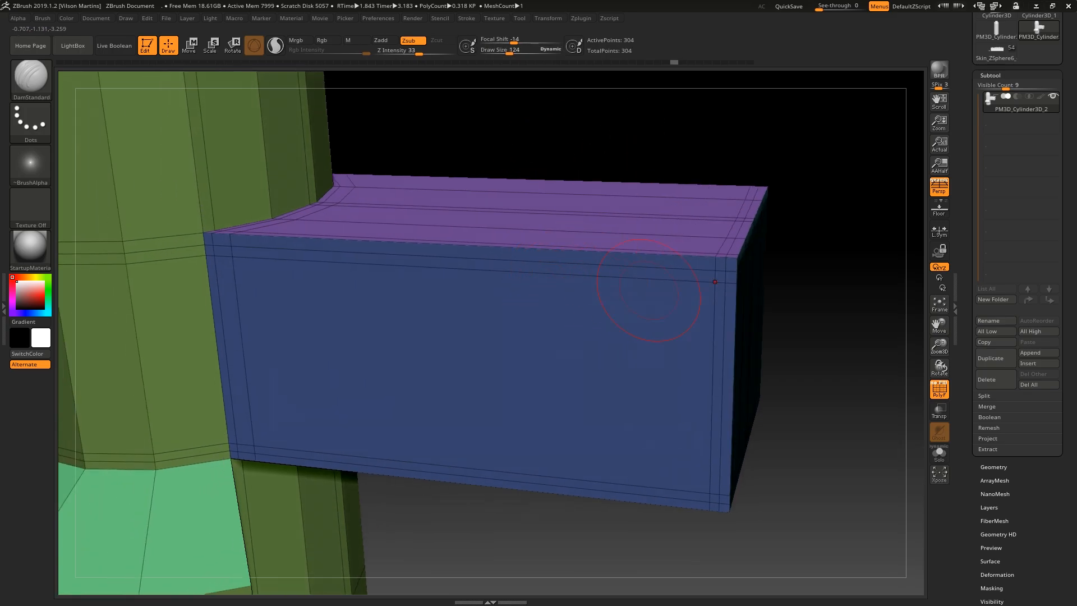
key("b")
key("z")
key("m")
left_click(668, 301)
left_click_drag(645, 300, 591, 297)
left_click_drag(570, 296, 443, 289)
left_click_drag(413, 288, 266, 280)
Step: Insert horizontal edge loops around the block through its middle, upper half and lower half
left_click(382, 375)
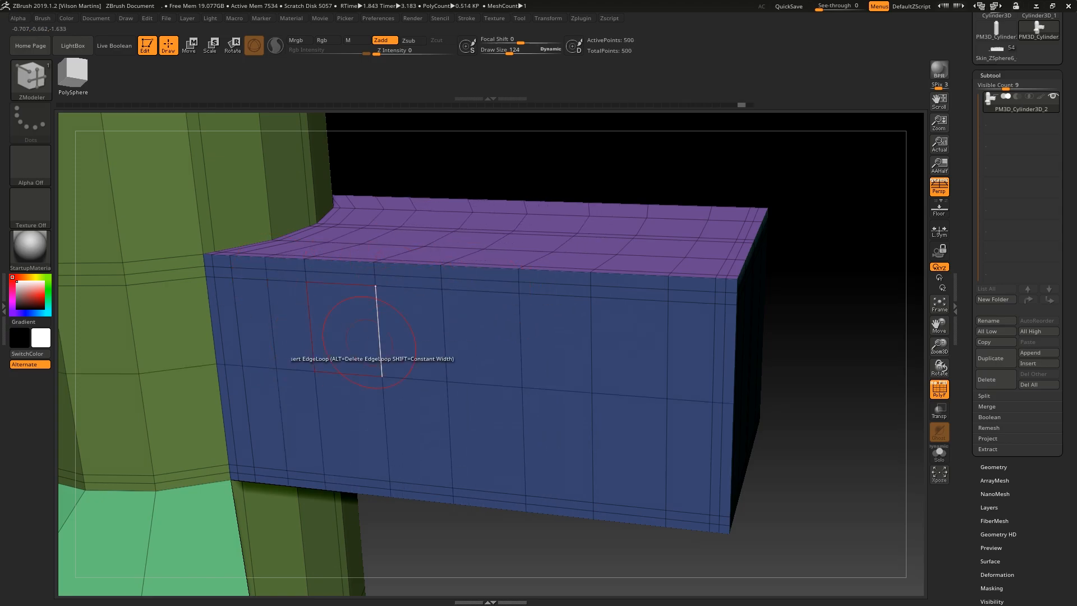
left_click(308, 326)
left_click(308, 416)
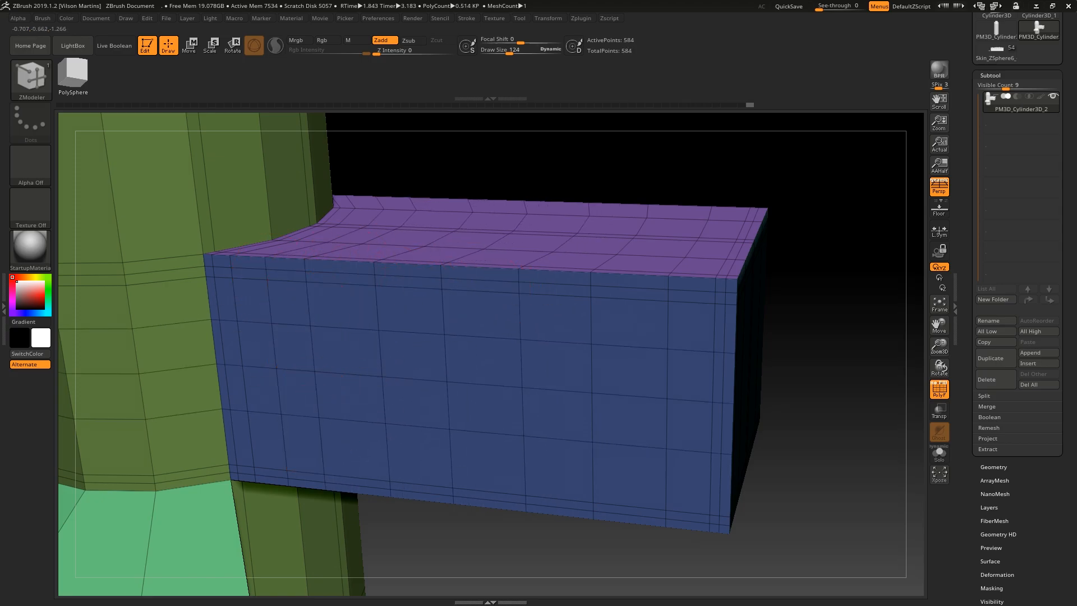
right_click_drag(538, 359, 452, 303)
right_click_drag(530, 250, 628, 235)
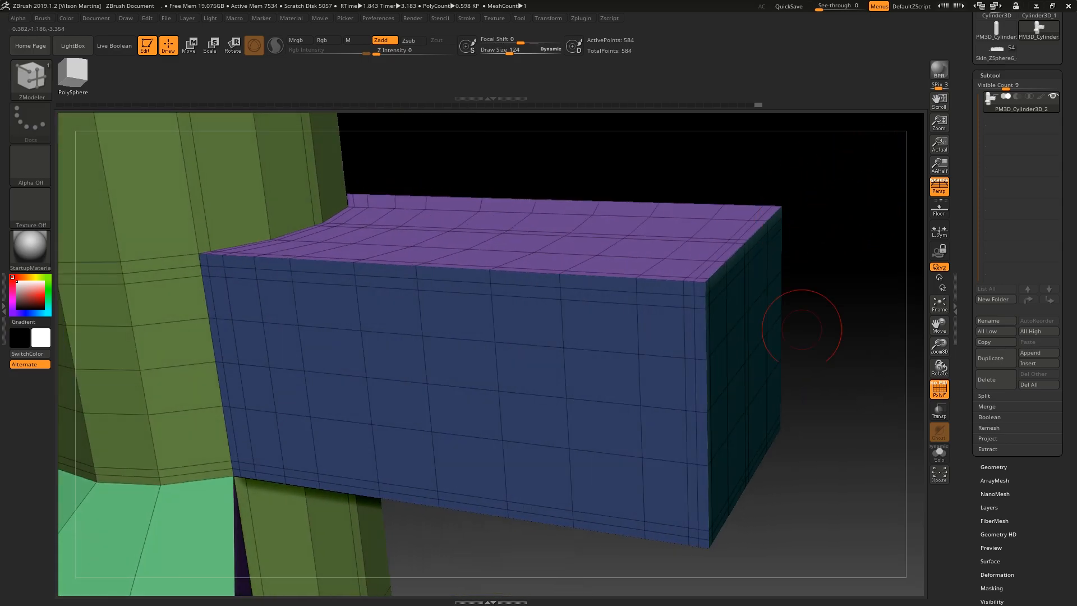
Step: Undo the added edge loops and the horizontal supporting loops on the block
key("ctrl")
key("ctrl+z")
key("ctrl+z")
key("ctrl+z")
key("ctrl+z")
key("ctrl+z")
key("ctrl+z")
key("ctrl+z")
key("ctrl+z")
key("ctrl+z")
key("ctrl+z")
key("ctrl+z")
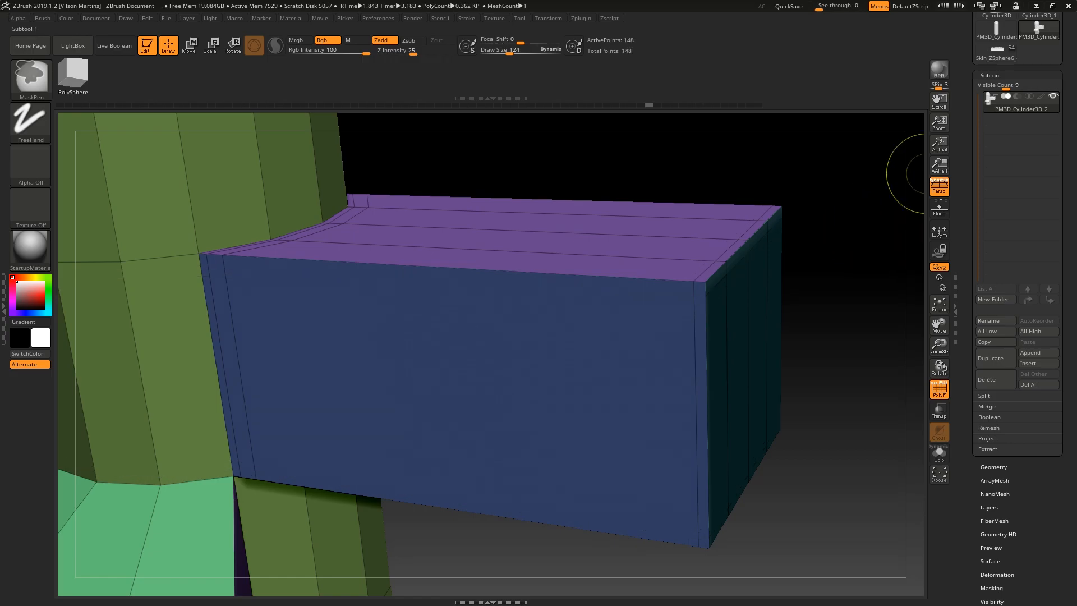
Step: Open the Geometry section's Dynamic Subdiv settings and undo the remaining supporting edge loops on the block
left_click(992, 75)
left_click(995, 88)
left_click(999, 185)
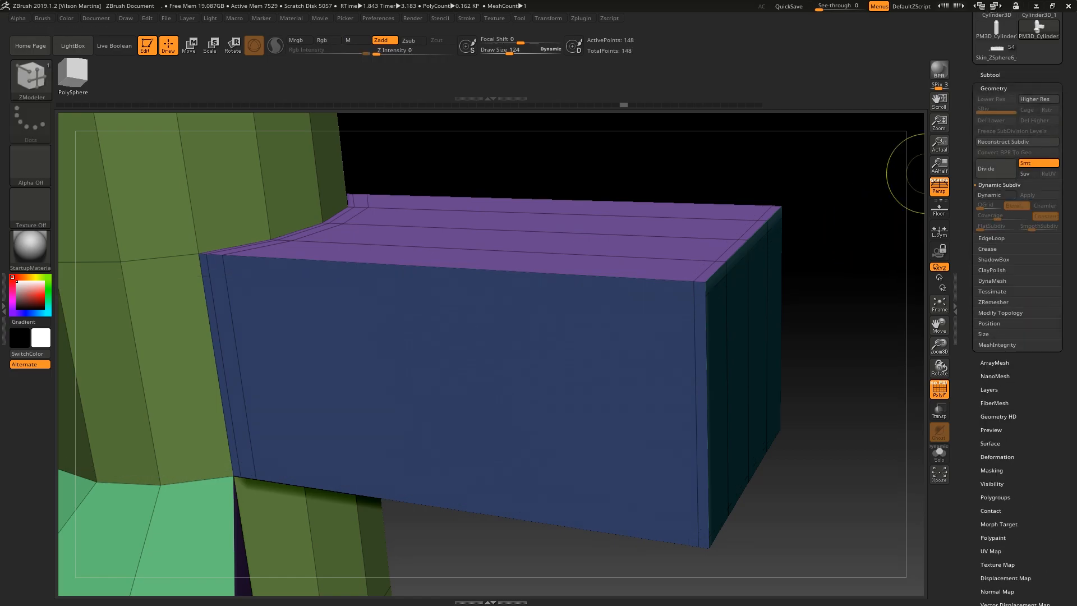
key("ctrl+z")
key("ctrl+z")
key("ctrl+z")
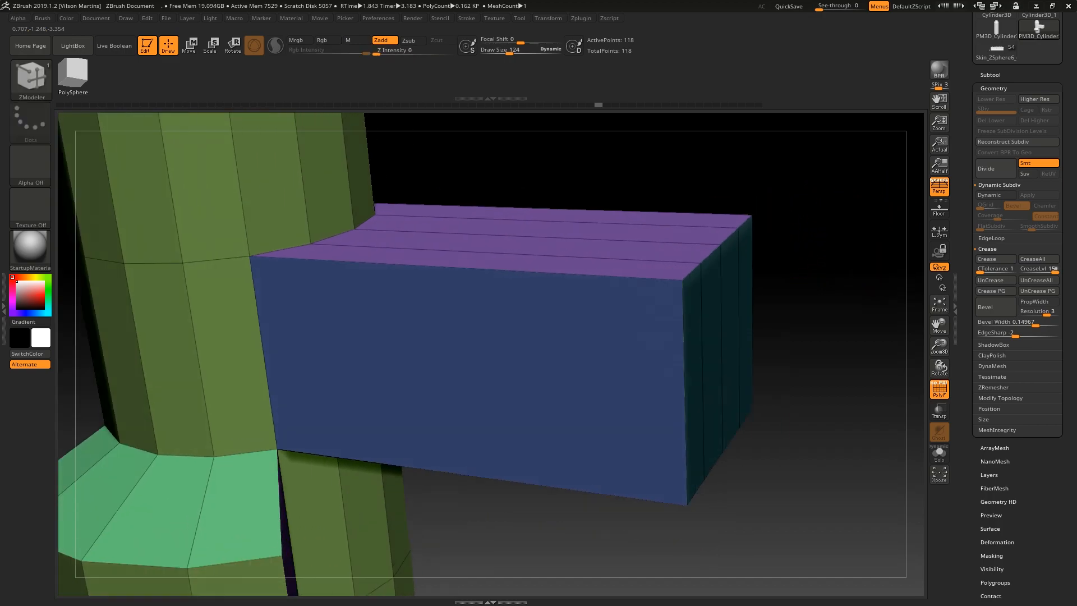
Step: Subdivide the uncreased mesh twice without any supporting edge loops
left_click_drag(814, 269, 823, 270)
left_click_drag(894, 241, 853, 238)
right_click_drag(578, 359, 634, 414, "ctrl")
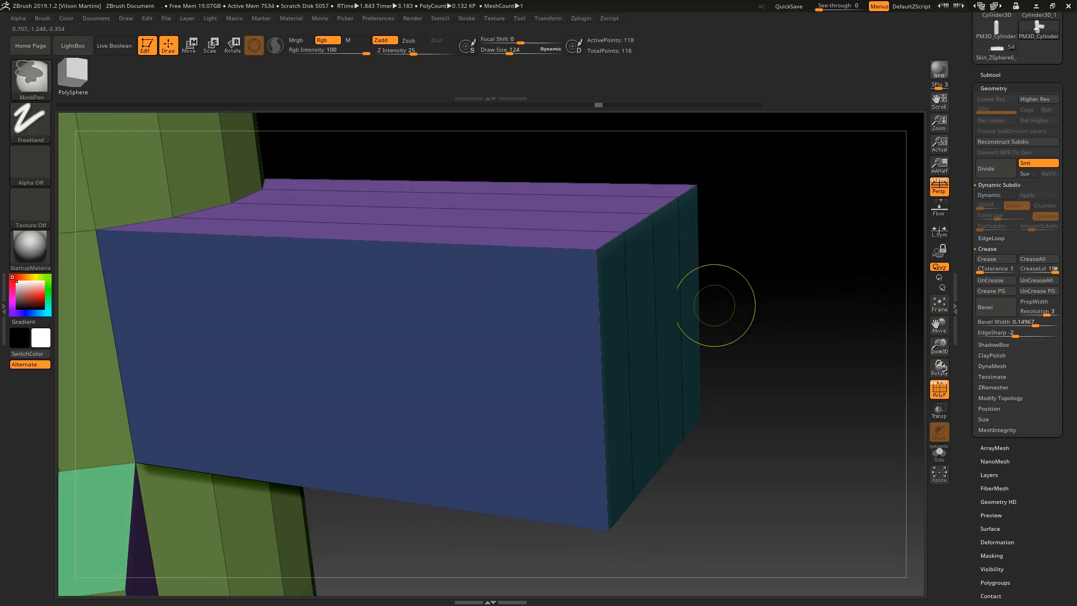
key("ctrl+d")
key("ctrl+d")
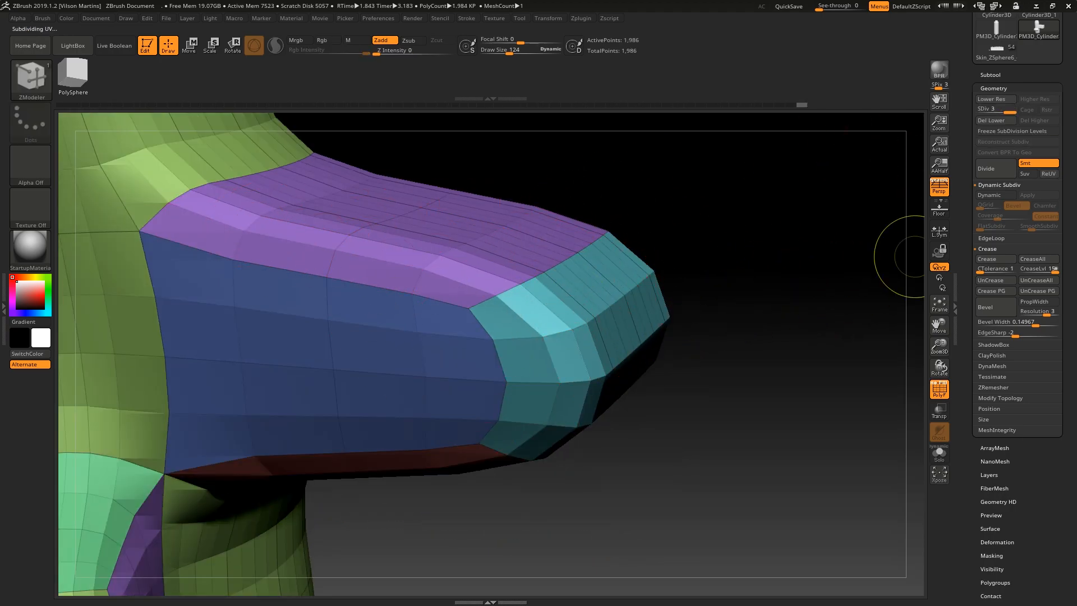
Step: Return to the uncreased base mesh and preview it with dynamic subdivision, turning the preview off again
key("shift+d")
key("shift+d")
key("d")
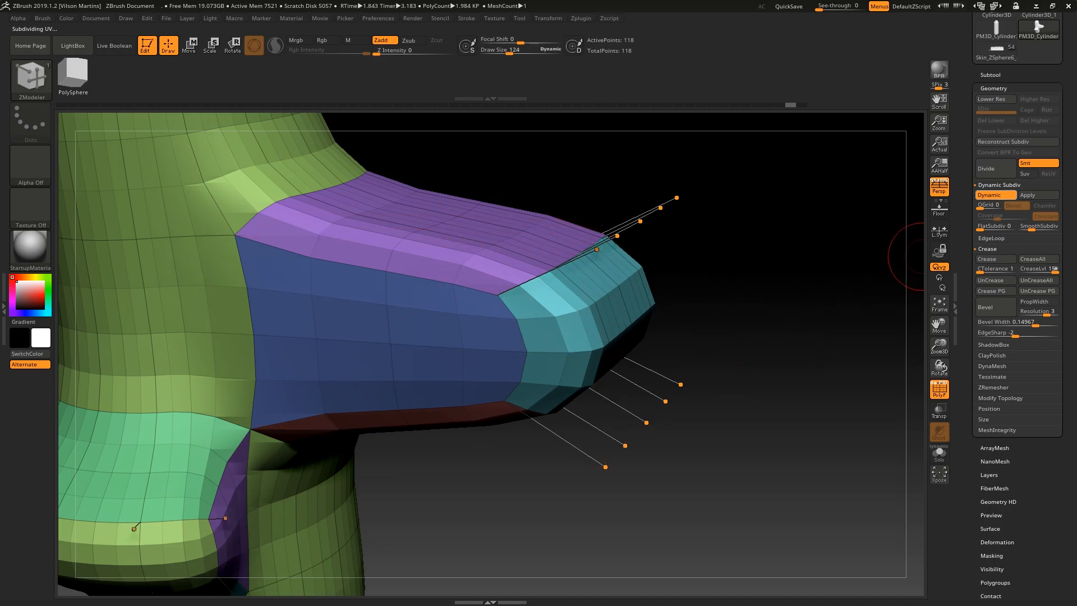
key("shift+d")
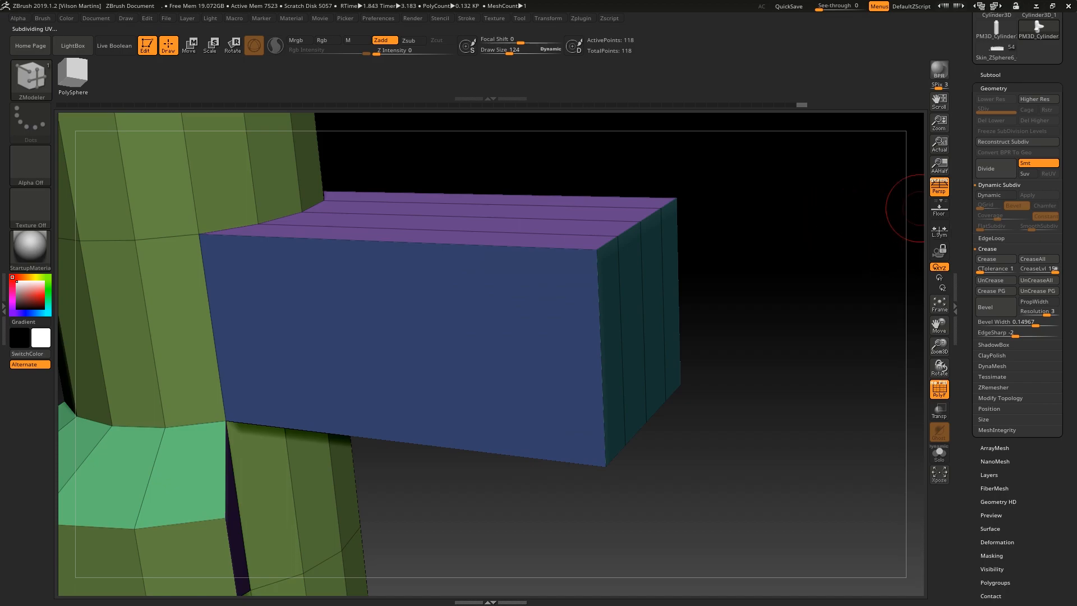
left_click_drag(786, 336, 780, 364)
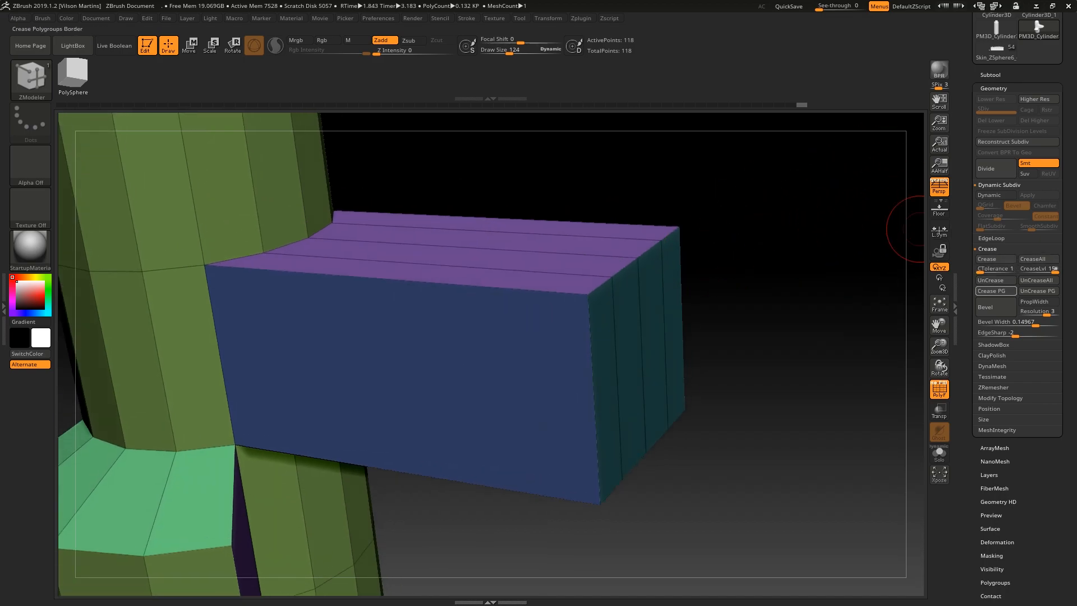
Step: Crease the polygroup borders and turn on dynamic subdivision, checking the block's edges with and without the polyframe
left_click(995, 291)
left_click(996, 196)
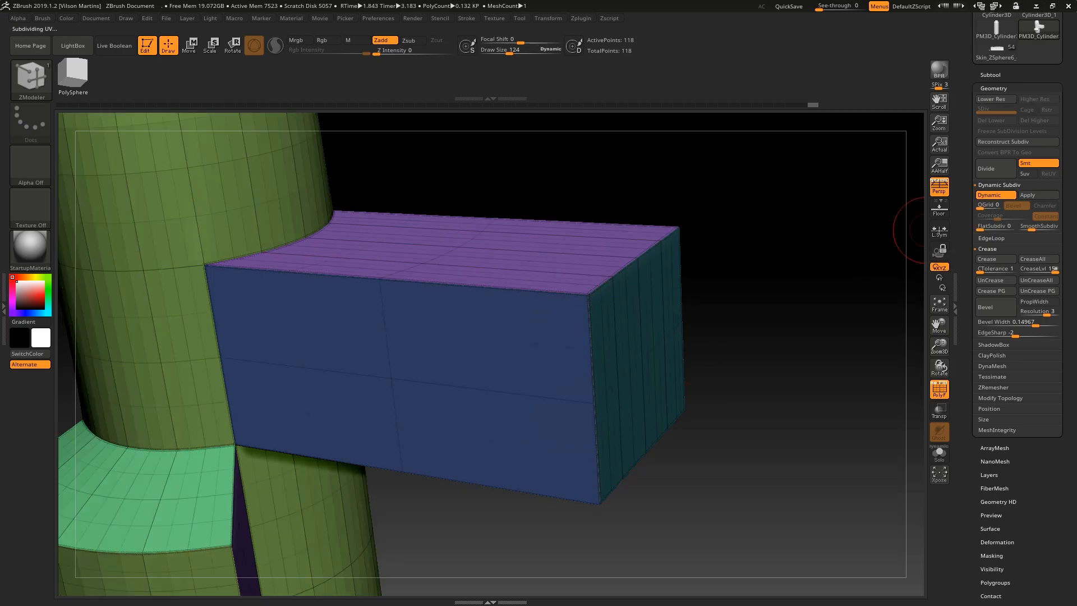
key("shift+f")
right_click_drag(623, 269, 645, 257)
key("shift+f")
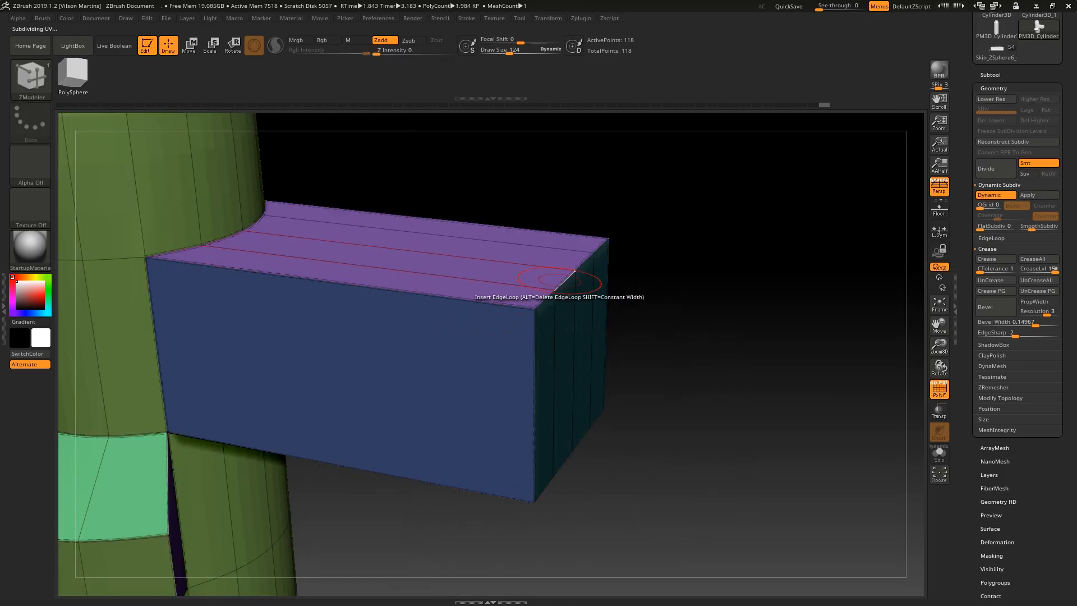
right_click_drag(557, 280, 909, 301, "ctrl")
key("shift+f")
key("shift+f")
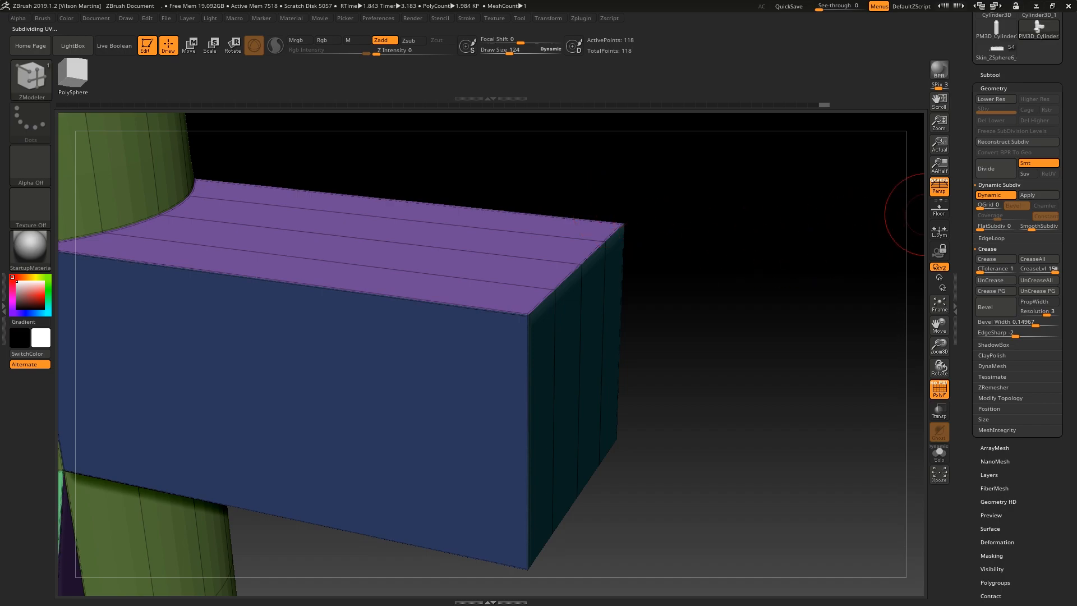
right_click_drag(836, 247, 826, 239)
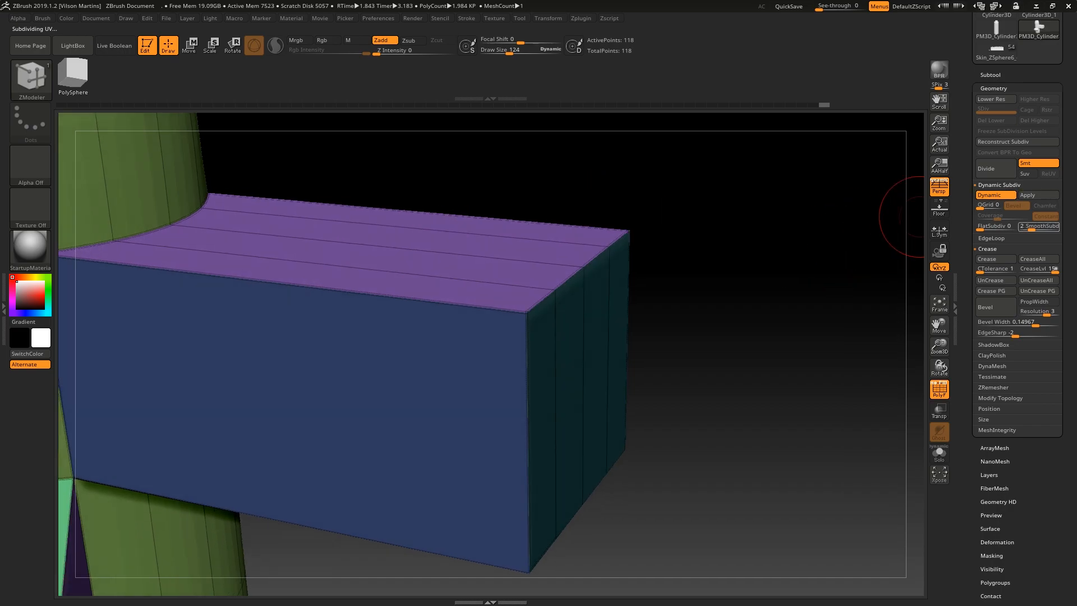
Step: Set the SmoothSubdiv level to 7 and examine the creased block with and without the polyframe
left_click(1038, 226)
right_click_drag(805, 380, 584, 336)
key("shift+f")
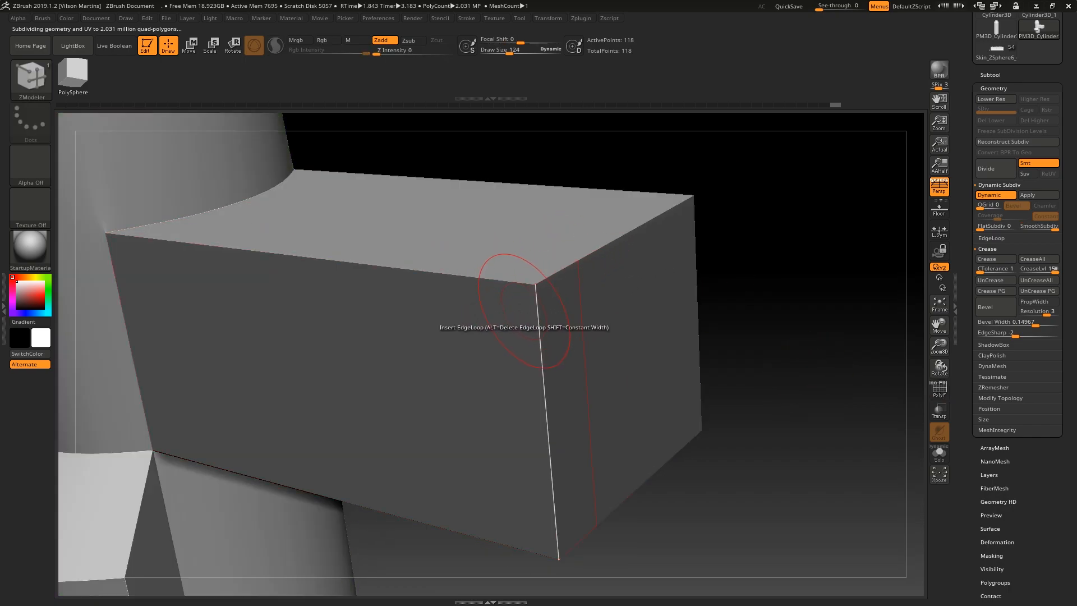
key("shift+f")
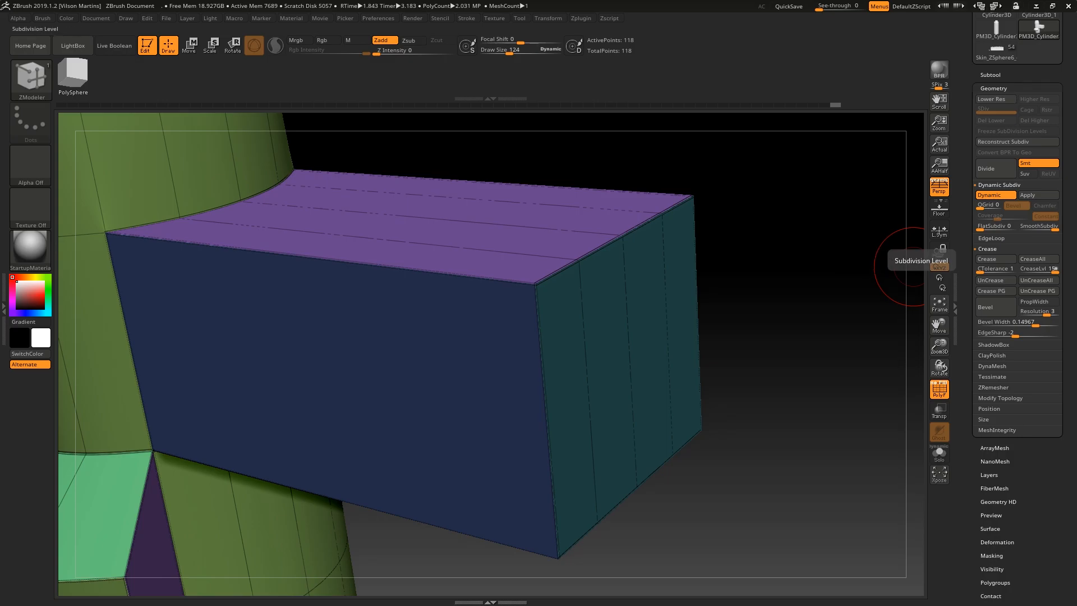
left_click_drag(791, 284, 915, 260, "alt")
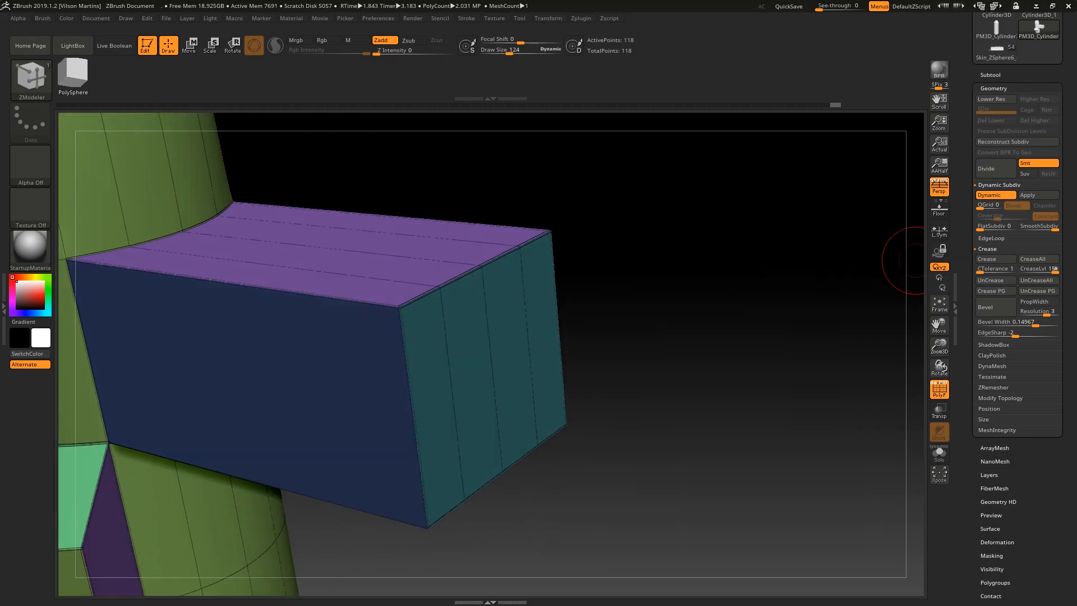
Step: Capture the viewport for annotation, draw a horizontal line beside the block and write "DIVISÃO" above it
key("Print")
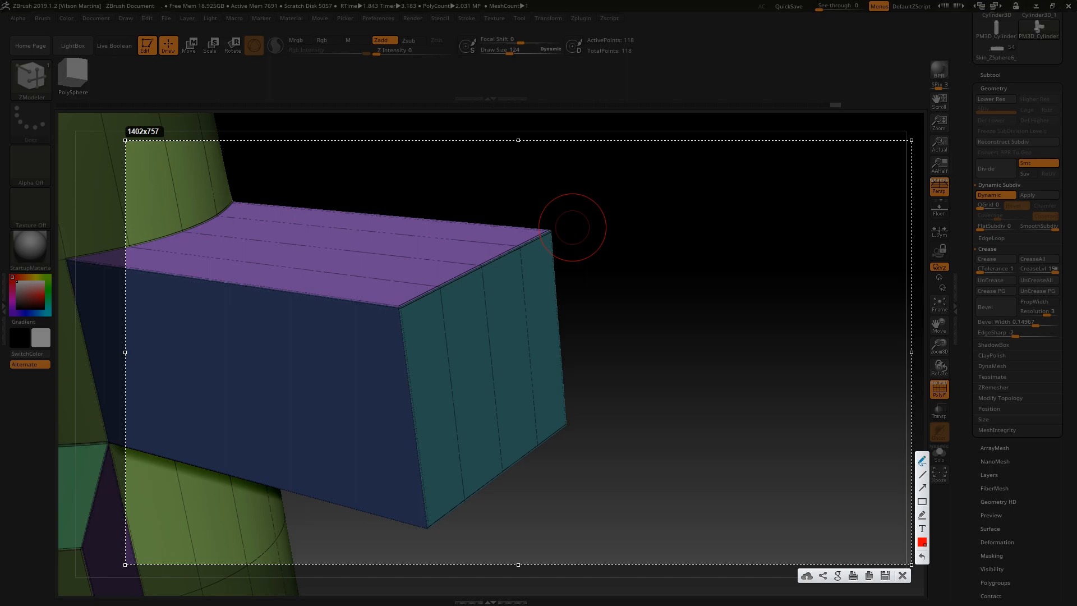
left_click_drag(659, 235, 827, 223)
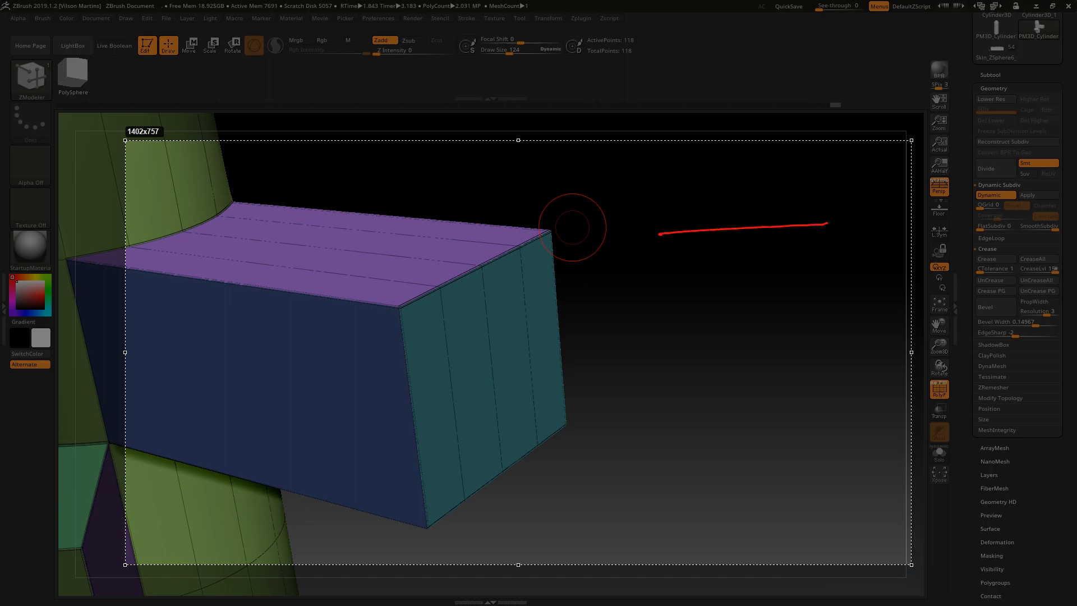
mouse_move(651, 172)
left_mouse_down()
mouse_move(652, 191)
mouse_move(681, 188)
left_mouse_up()
left_click_drag(691, 174, 704, 171)
left_click_drag(714, 173, 713, 182)
left_click_drag(739, 161, 769, 175)
mouse_move(761, 160)
left_mouse_down()
mouse_move(783, 156)
mouse_move(784, 168)
left_mouse_up()
Step: Write "CREASE LVL" below the first annotated line and draw a second horizontal line under it
mouse_move(664, 329)
left_mouse_down()
mouse_move(650, 357)
mouse_move(699, 356)
left_mouse_up()
left_click_drag(705, 354, 722, 348)
left_click_drag(739, 332, 727, 352)
mouse_move(759, 330)
left_mouse_down()
mouse_move(757, 351)
mouse_move(799, 352)
mouse_move(817, 326)
left_mouse_up()
left_click_drag(829, 320, 844, 351)
left_click_drag(656, 403, 829, 398)
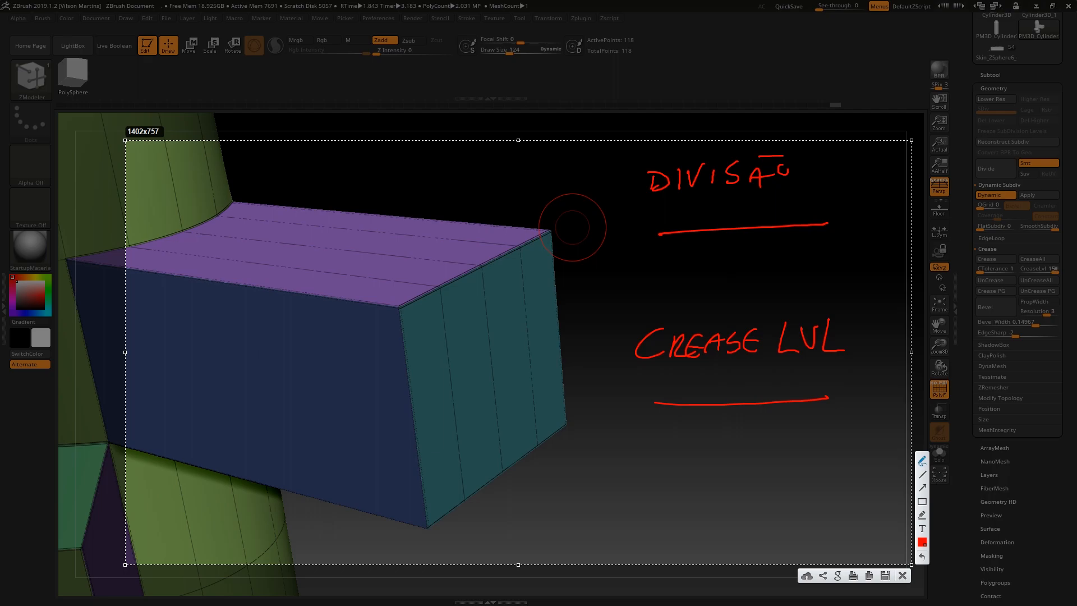
Step: Add marks along both annotated lines to compare the division and crease levels, and close the annotation overlay
mouse_move(687, 226)
left_mouse_down()
mouse_move(688, 235)
mouse_move(698, 214)
left_mouse_up()
mouse_move(689, 397)
left_mouse_down()
mouse_move(689, 411)
mouse_move(701, 390)
left_mouse_up()
left_click_drag(713, 218, 715, 237)
left_click_drag(710, 200, 711, 213)
left_click_drag(689, 400, 690, 412)
left_click_drag(690, 400, 689, 414)
key("Escape")
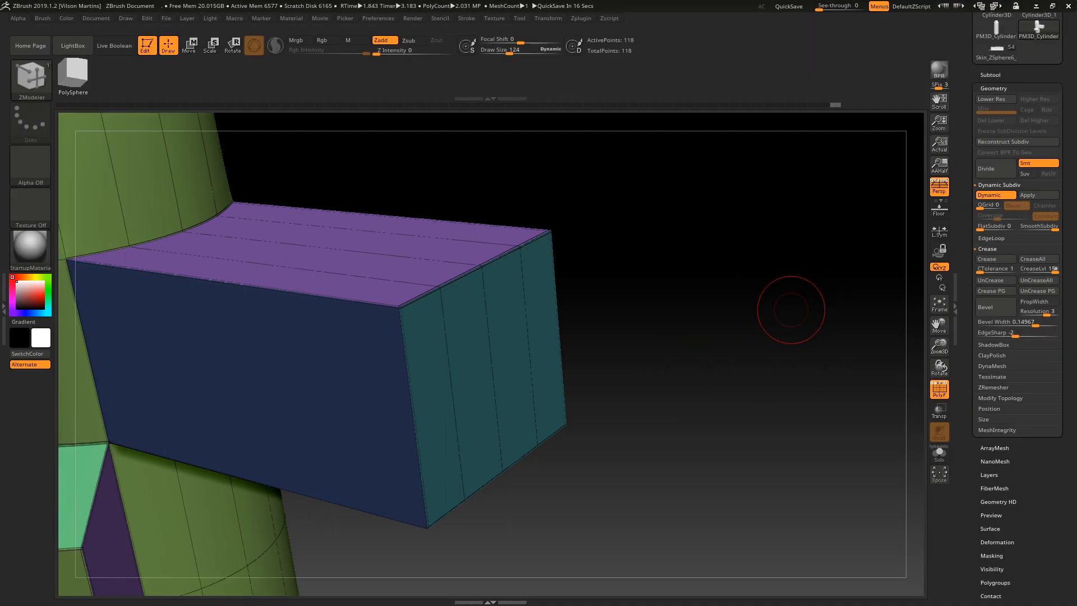
Step: Set the SmoothSubdiv and CreaseLvl values to 2 and examine the block's edges with and without the polyframe
key("shift+f")
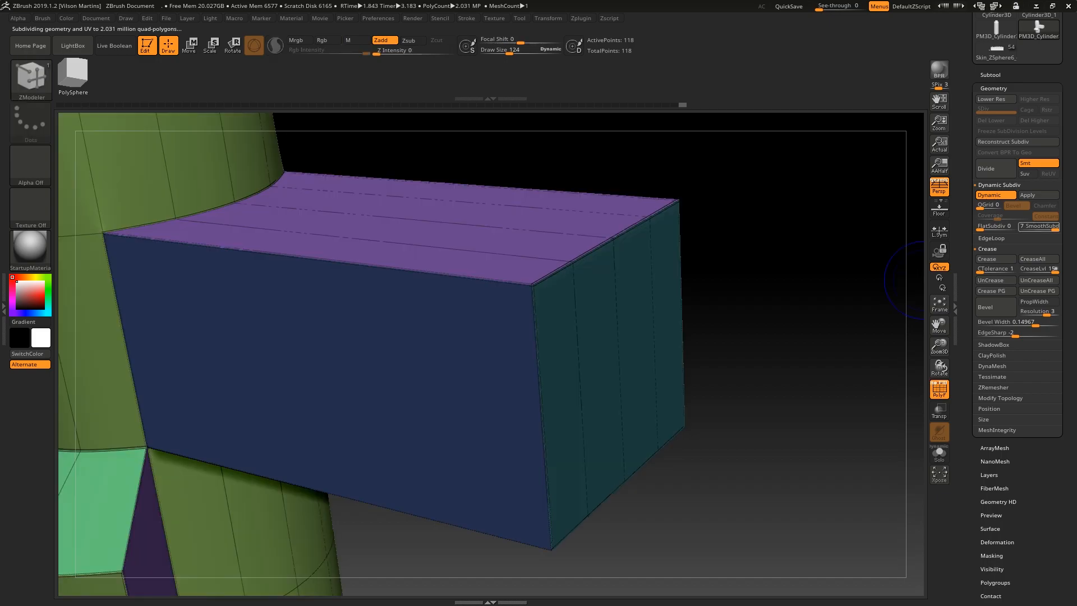
key("shift+f")
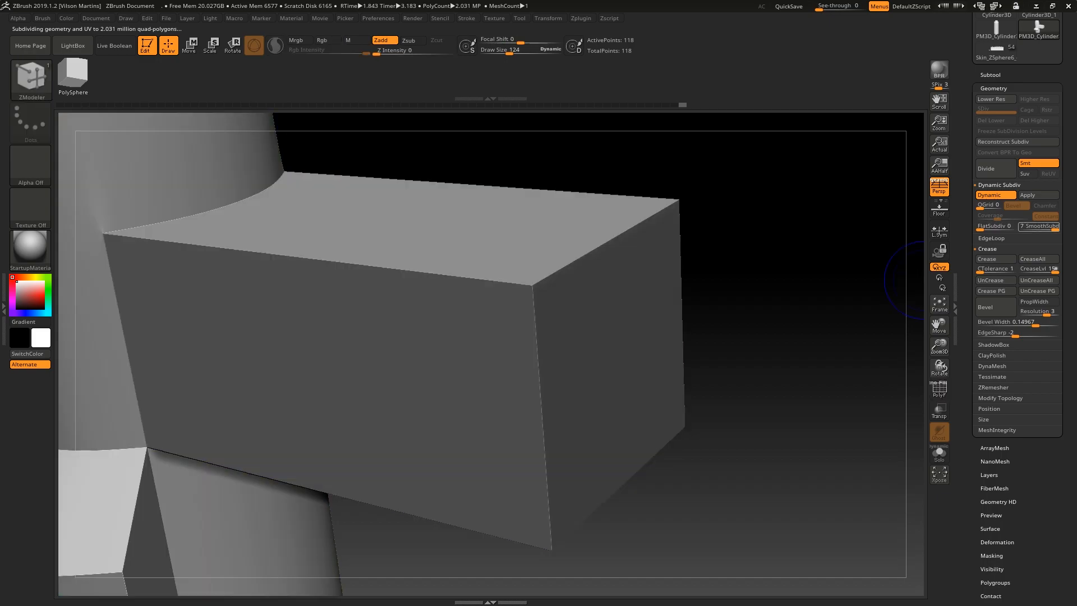
type("2")
key("Return")
left_click_drag(787, 310, 805, 298)
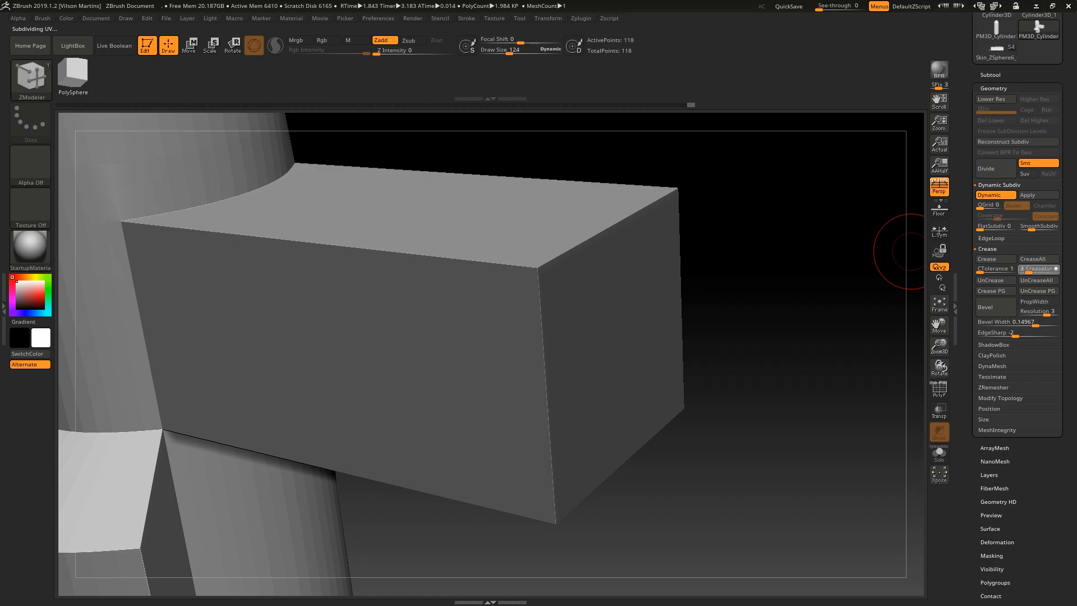
left_click_drag(835, 385, 630, 219)
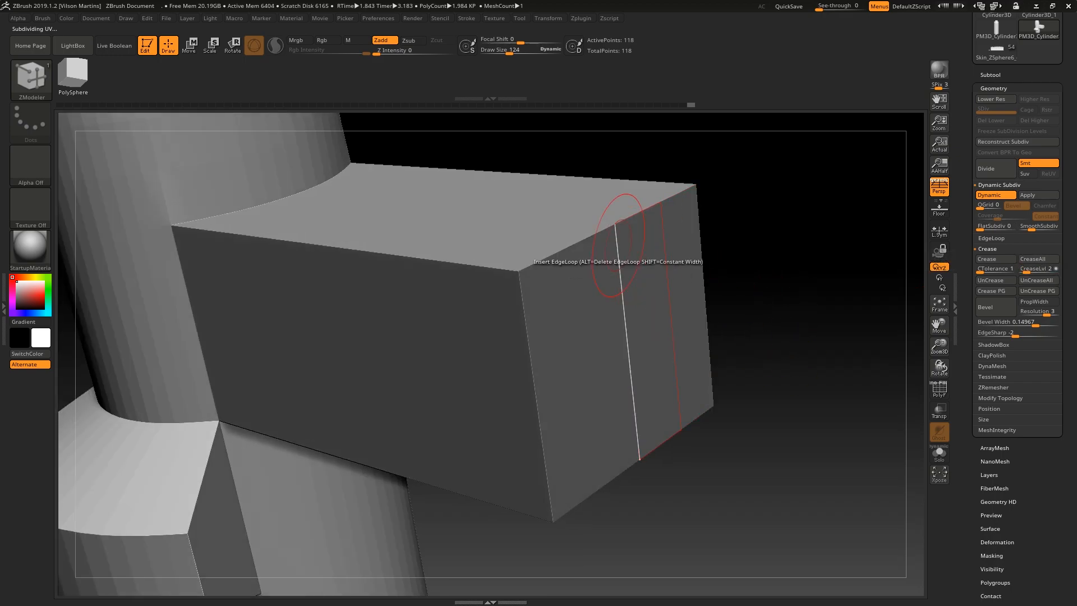
key("shift+f")
scroll(577, 235, "up", 3)
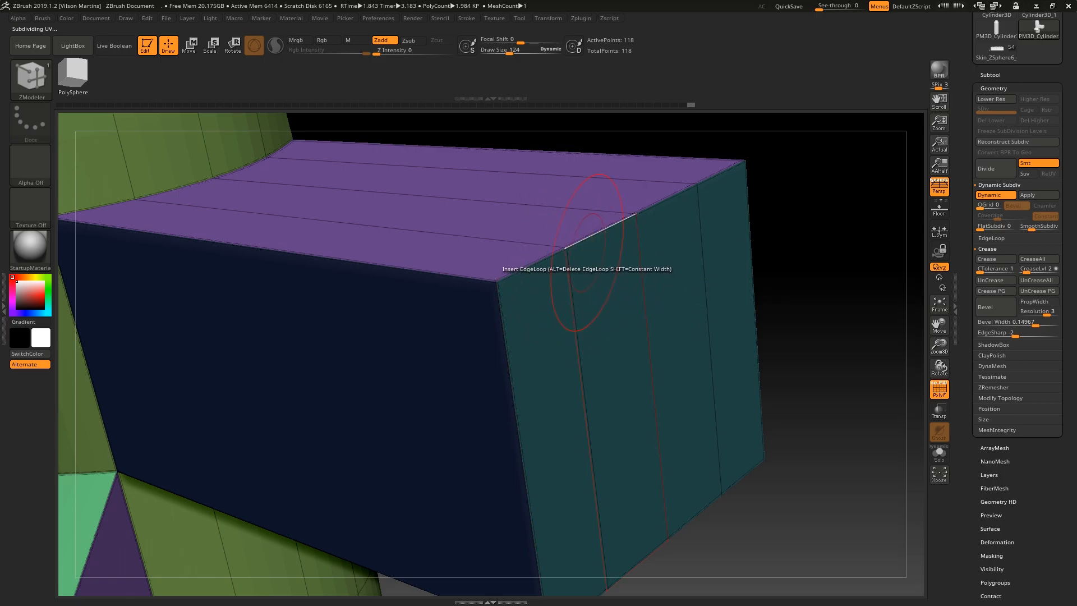
key("shift+f")
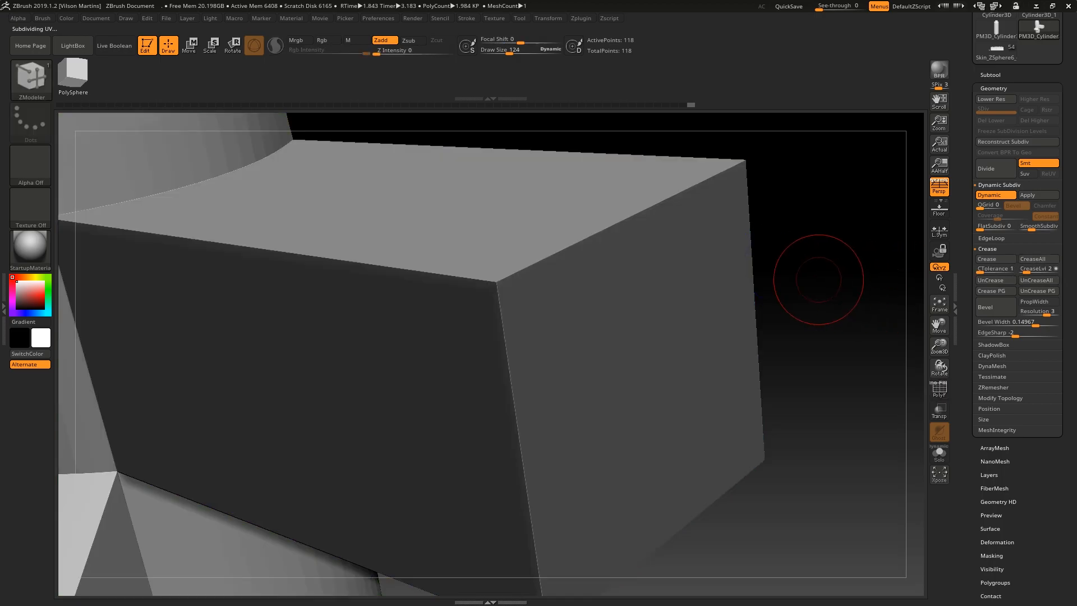
Step: Set the SmoothSubdiv level to 3 with the polyframe shown and inspect the block's edges
key("shift+f")
left_click(1035, 227)
type("3")
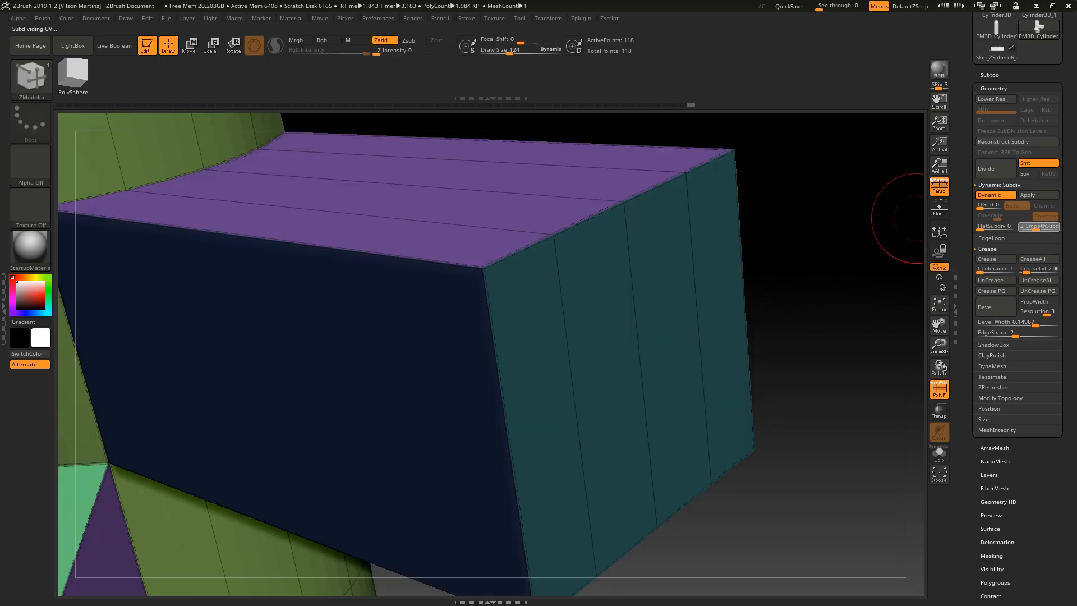
key("Return")
right_click_drag(842, 269, 842, 247, "ctrl")
right_click_drag(678, 238, 726, 226)
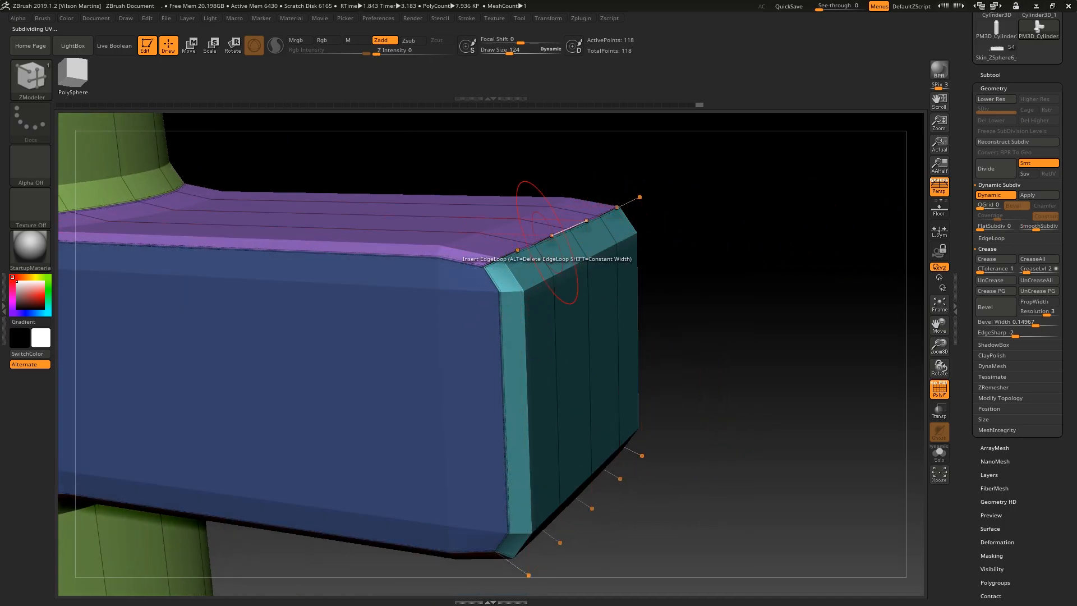
Step: Compare the block's edges by switching SmoothSubdiv to 2 and back to 3
right_click_drag(900, 292, 893, 213)
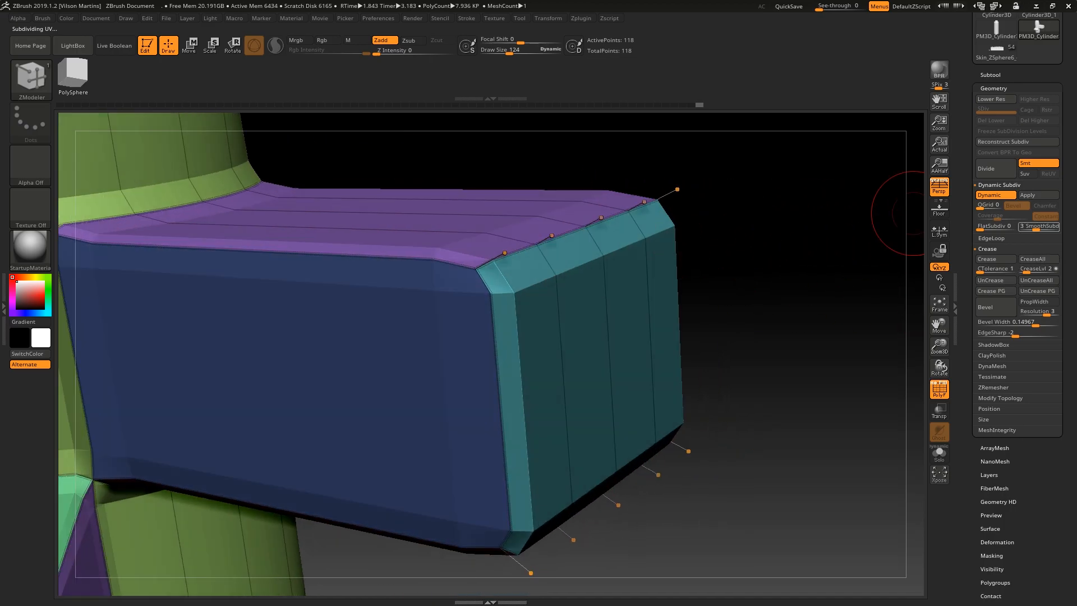
left_click(1032, 227)
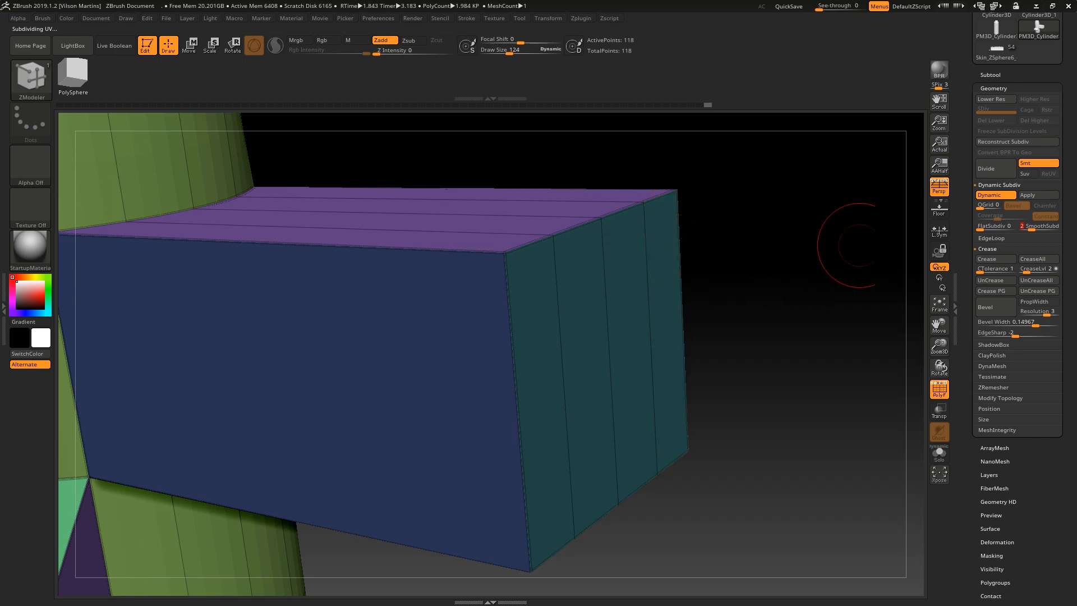
left_click(1037, 227)
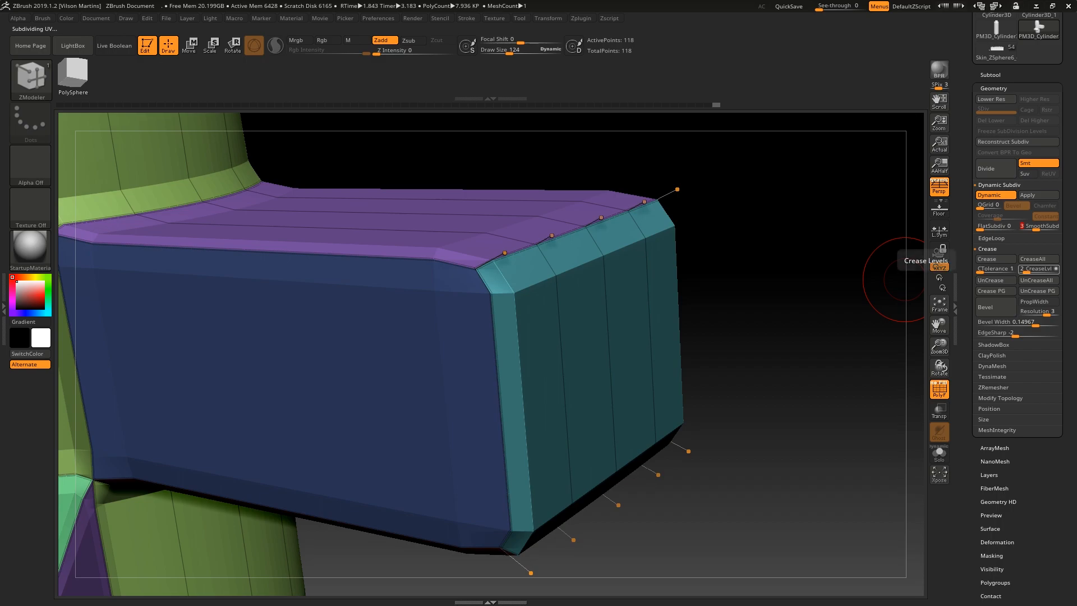
Step: Set the CreaseLvl value to 3 and the SmoothSubdiv level to 4 for the block
left_click(1037, 280)
key("ctrl+z")
left_click_drag(1030, 270, 1033, 270)
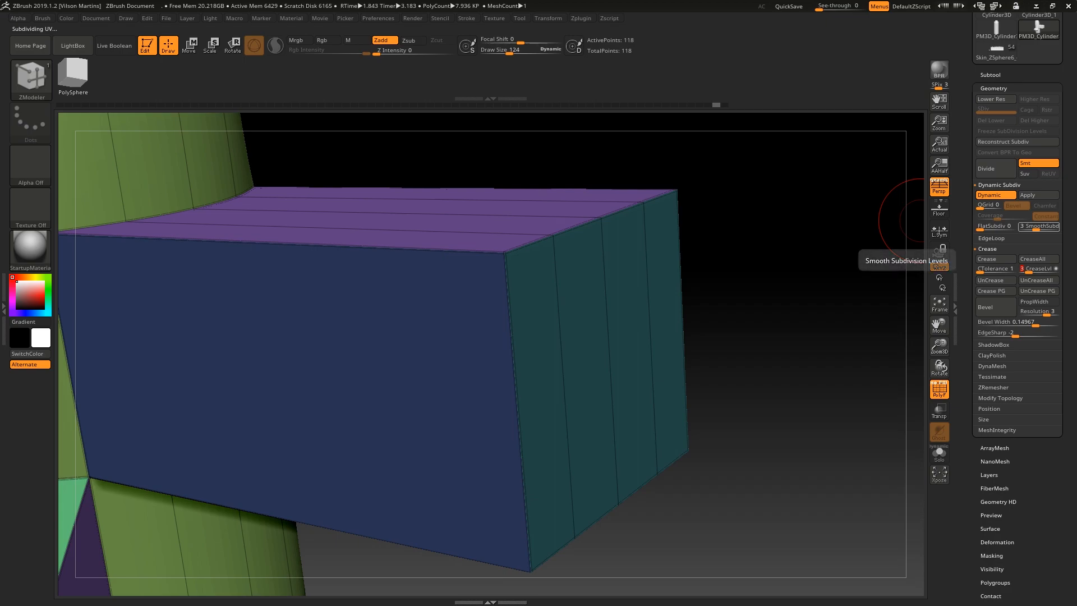
left_click(1039, 226)
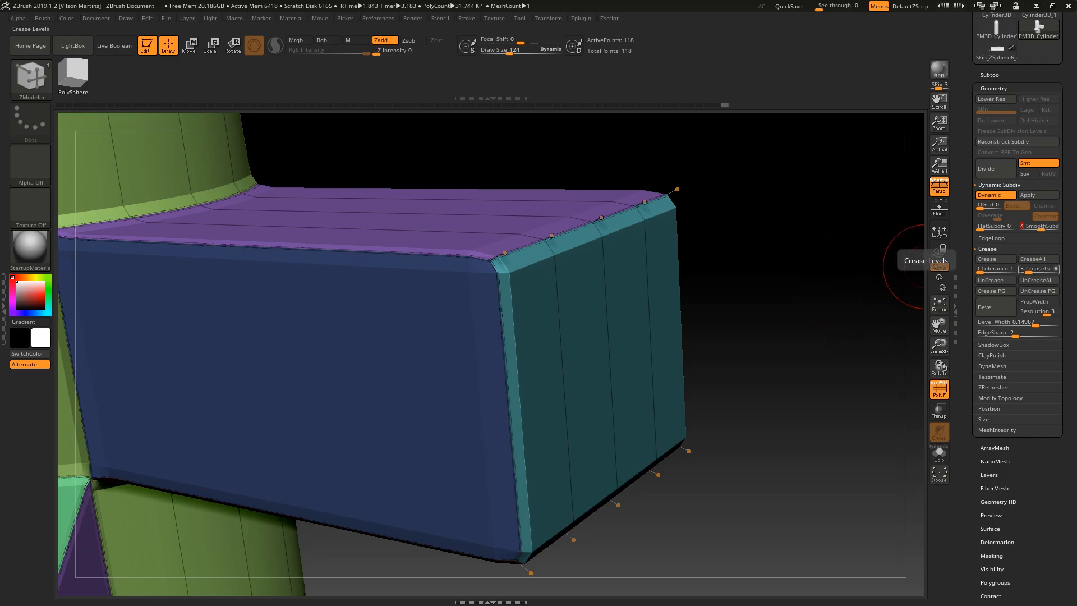
Step: Set the SmoothSubdiv level to 7 and CreaseLvl to 5, and inspect the block's edges without the polyframe
left_click(1048, 226)
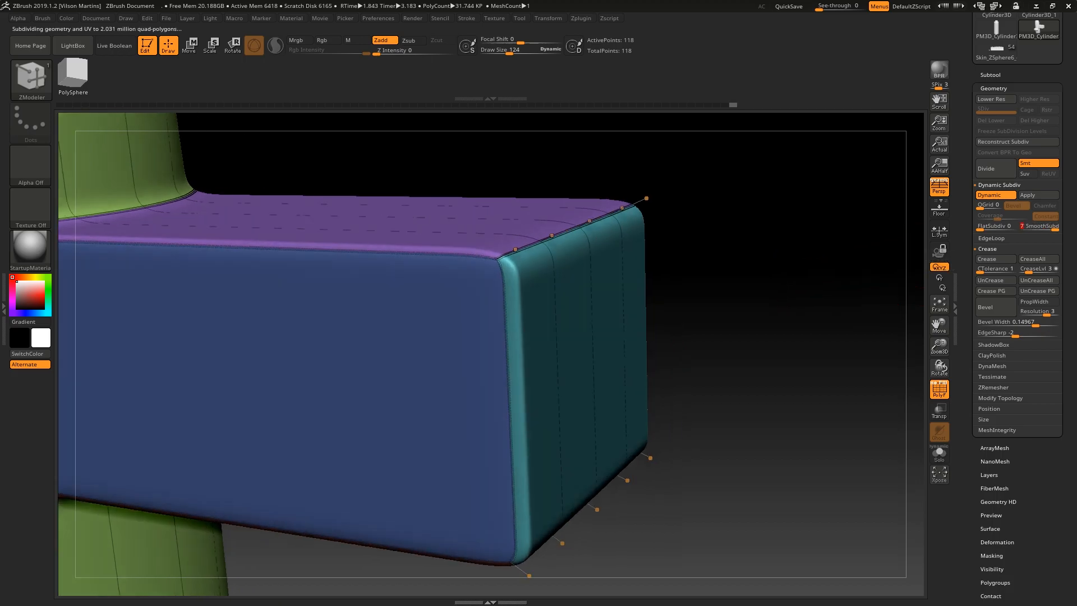
key("shift+f")
left_click_drag(806, 221, 811, 259)
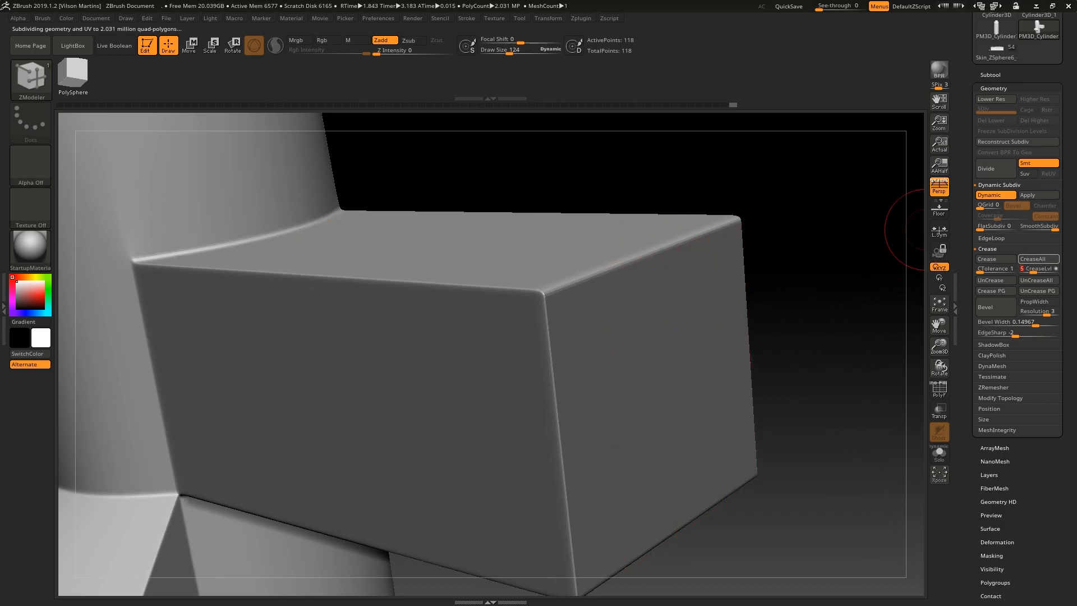
Step: Compare the block's edge sharpness by switching CreaseLvl to 7, back to 5, again to 7, and to 6
left_click_drag(1033, 271, 1036, 270)
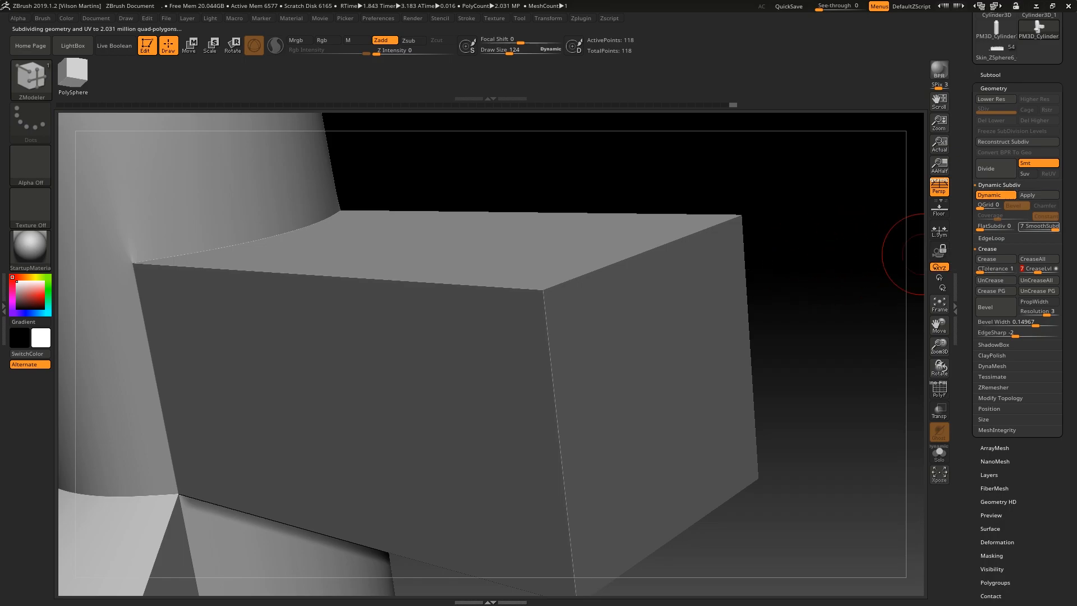
left_click_drag(833, 307, 901, 240)
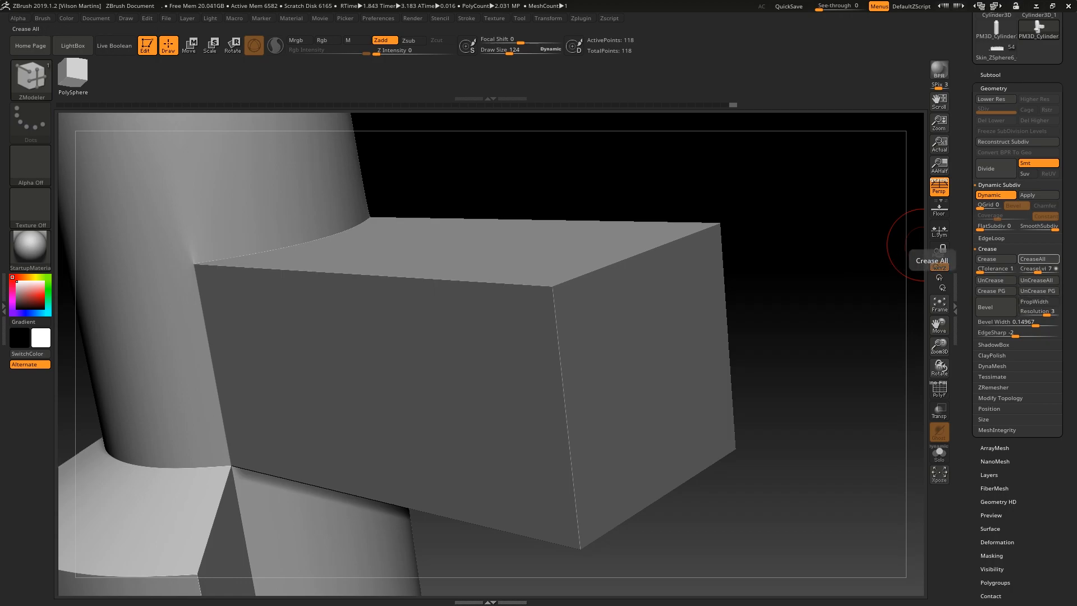
left_click(1037, 280)
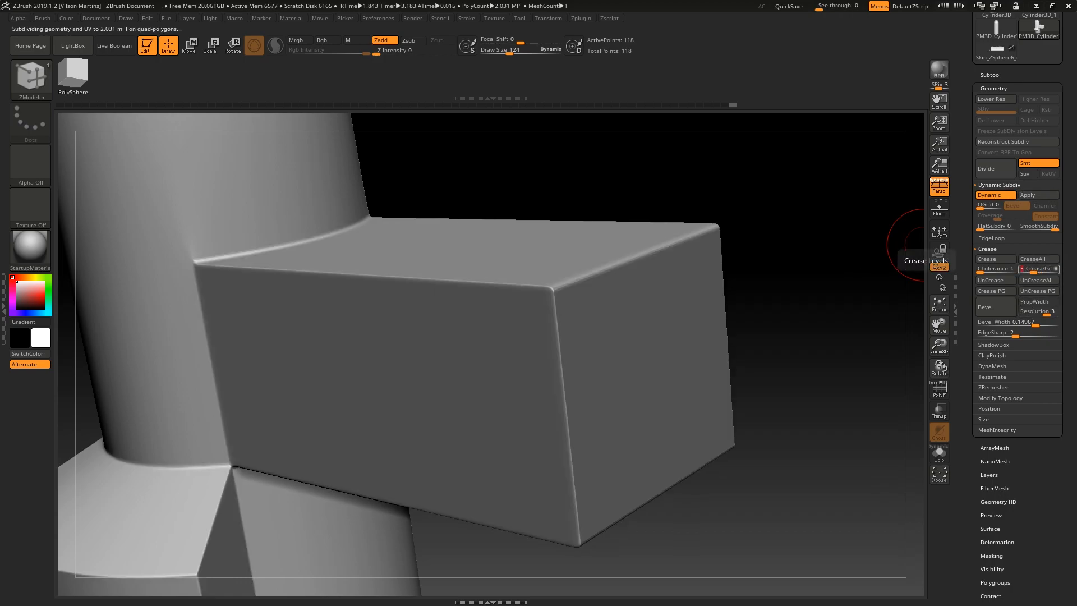
left_click(1035, 269)
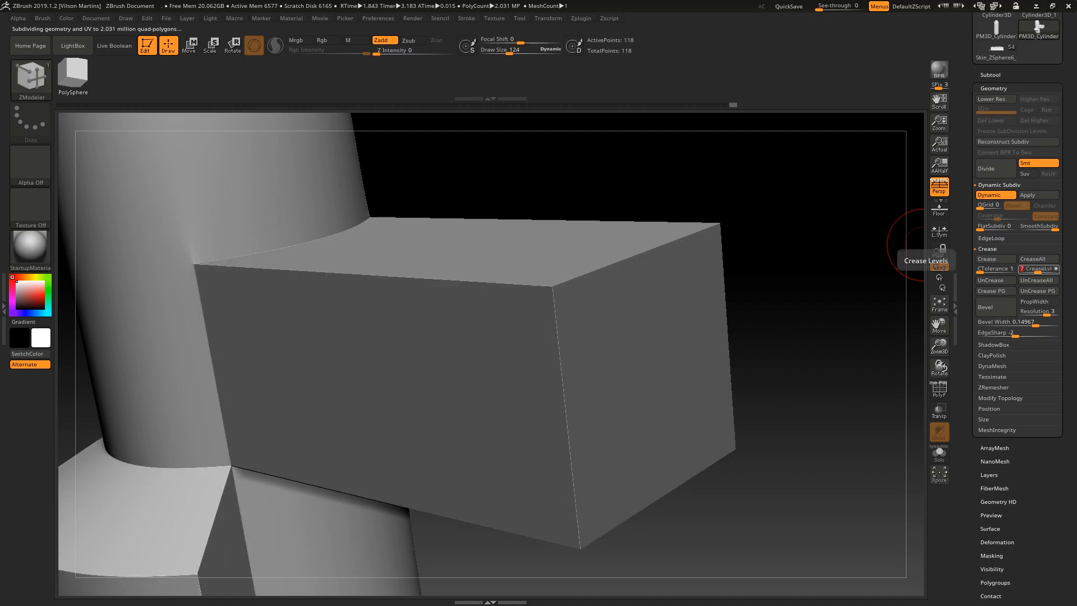
mouse_move(837, 294)
left_mouse_down()
mouse_move(914, 261)
mouse_move(904, 212)
left_mouse_up()
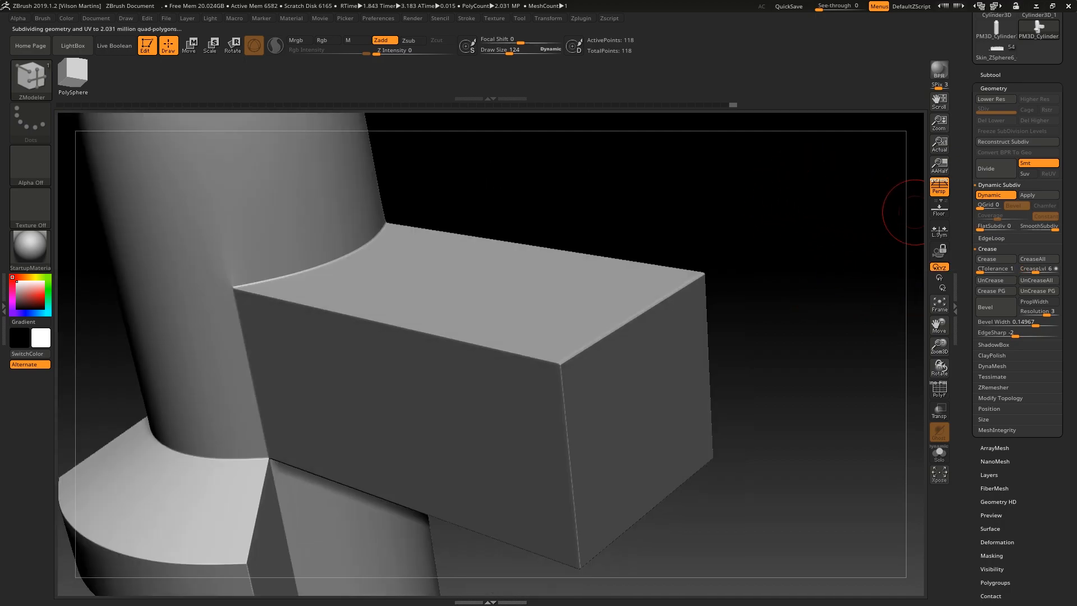
left_click_drag(826, 240, 834, 243)
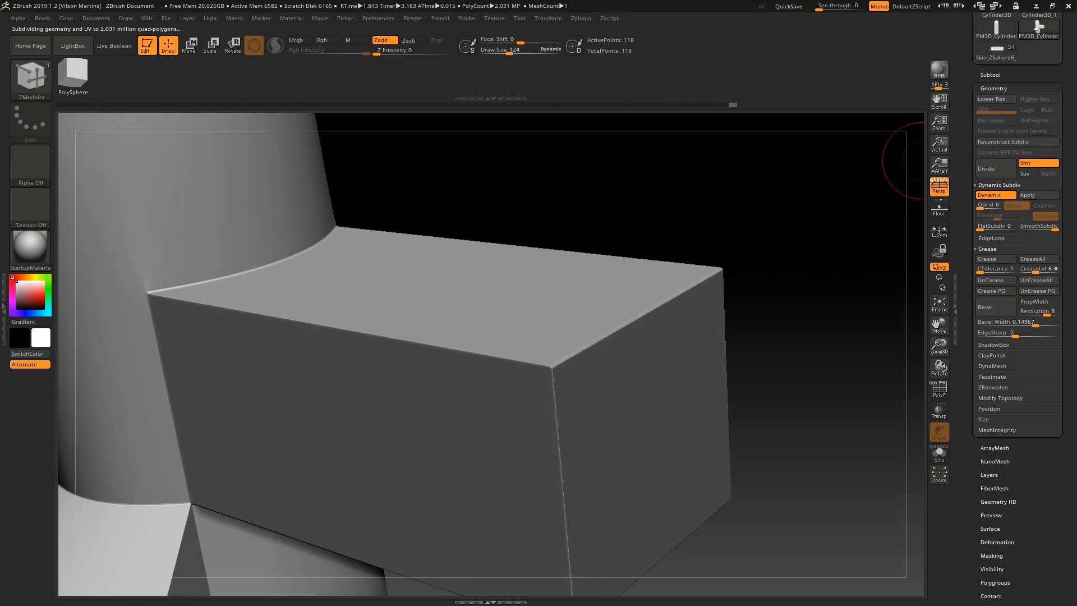
Step: Apply the dynamic subdivision as real geometry, divide once more to SDiv 9, and step back down to SDiv 8
left_click(1039, 194)
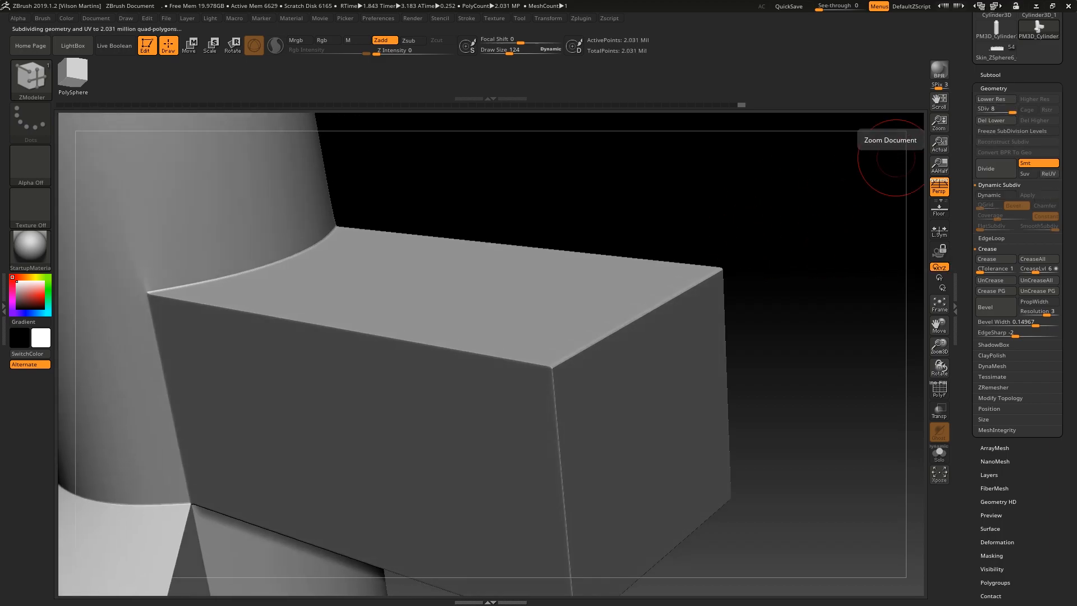
left_click_drag(853, 247, 809, 231)
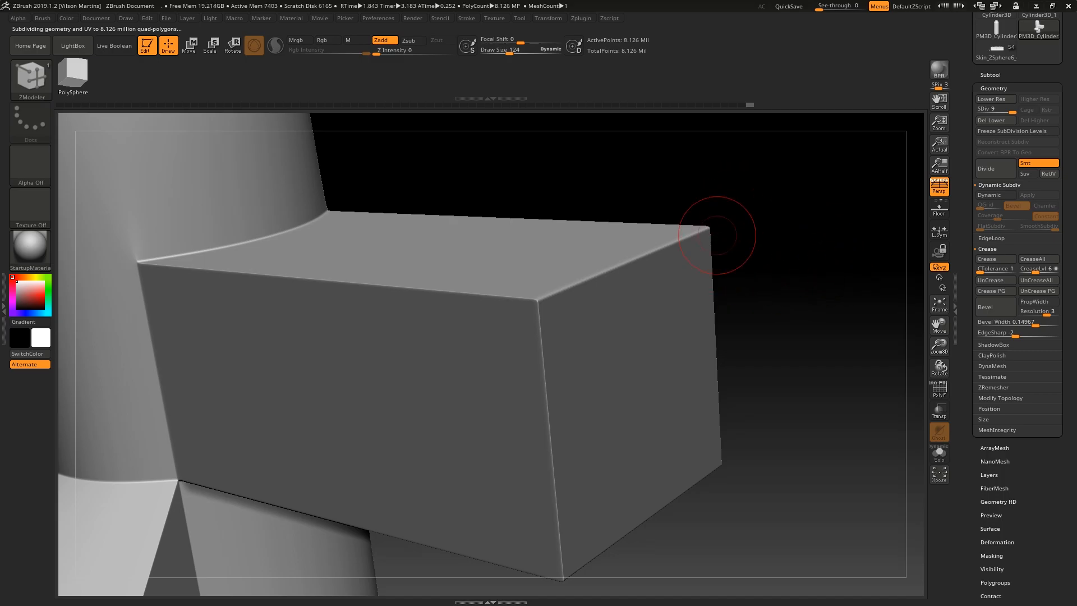
key("shift+d")
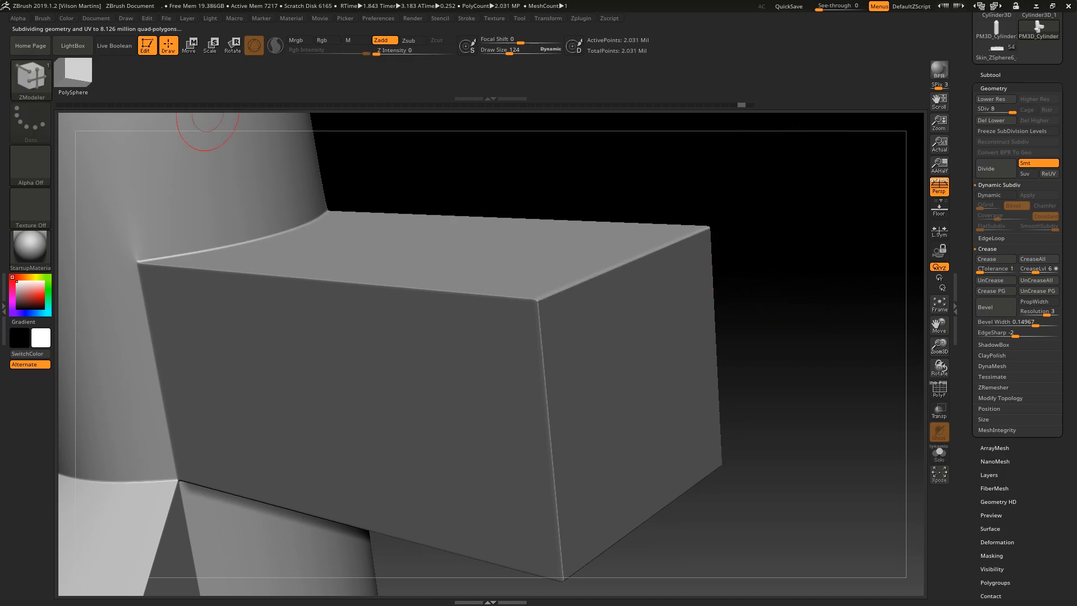
Step: Try carving the block with the DamStandard brush at a draw size of 73, and undo the stroke
key("b")
key("d")
key("s")
key("s")
key("d")
key("s")
left_click_drag(561, 270, 556, 271)
mouse_move(619, 239)
left_mouse_down()
mouse_move(582, 267)
mouse_move(641, 301)
mouse_move(631, 456)
mouse_move(645, 471)
left_mouse_up()
key("shift+f")
left_click_drag(851, 281, 680, 206)
key("ctrl+z")
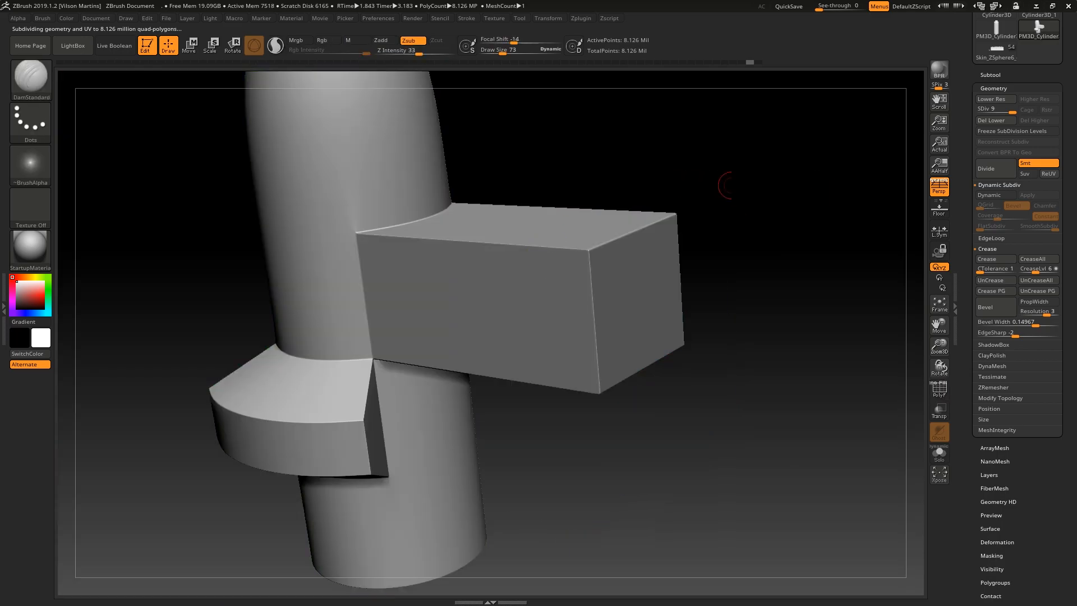
Step: Undo back to the mesh before its subdivision was applied, turn dynamic subdivision off, and show the polyframe
left_click_drag(704, 176, 760, 161)
left_click_drag(848, 148, 668, 169, "alt")
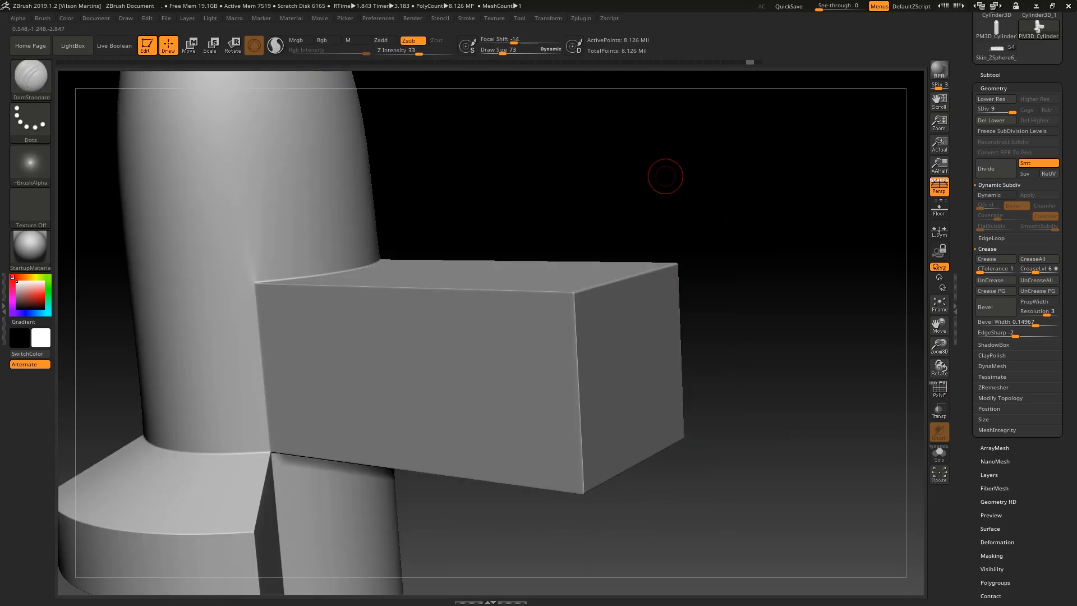
left_click_drag(909, 115, 786, 243)
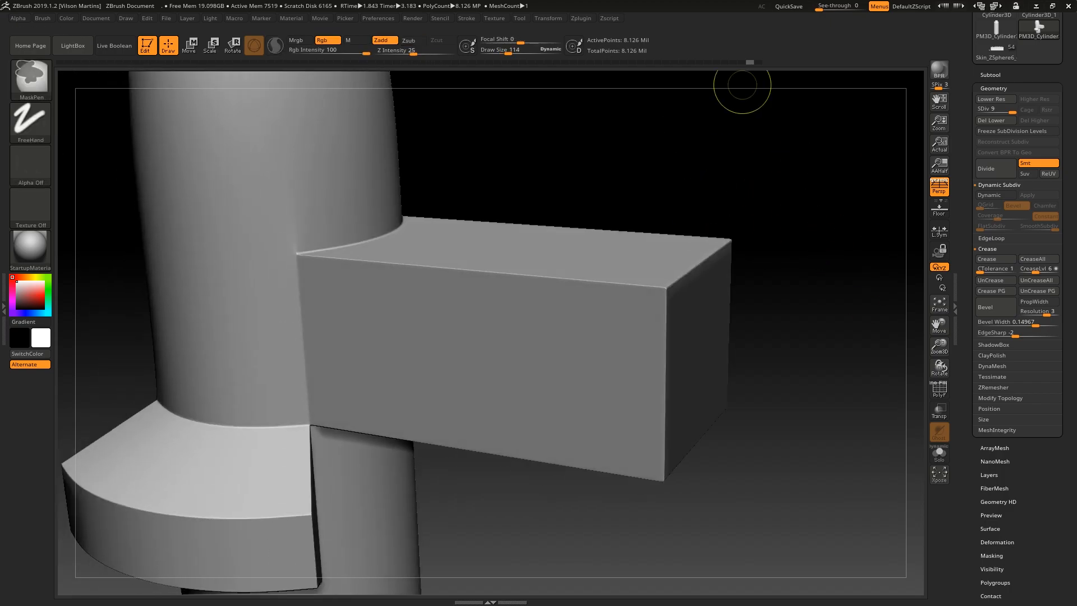
key("d")
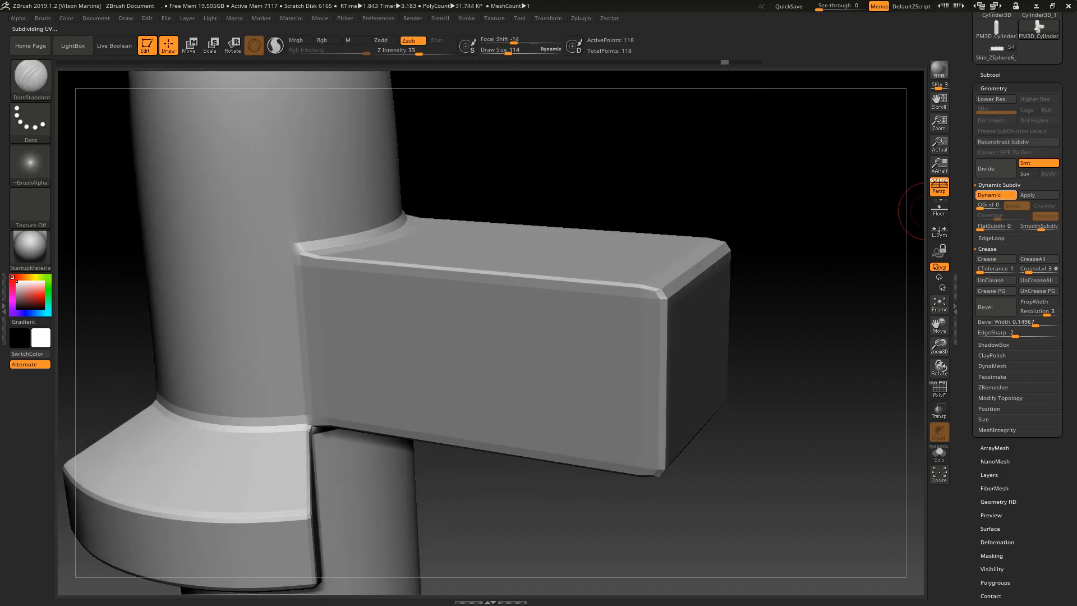
key("shift+d")
key("shift+f")
mouse_move(746, 198)
left_mouse_down("alt")
mouse_move(778, 204)
mouse_move(746, 163)
mouse_move(580, 284)
mouse_move(478, 341)
mouse_move(520, 310)
left_mouse_up("alt")
key("]")
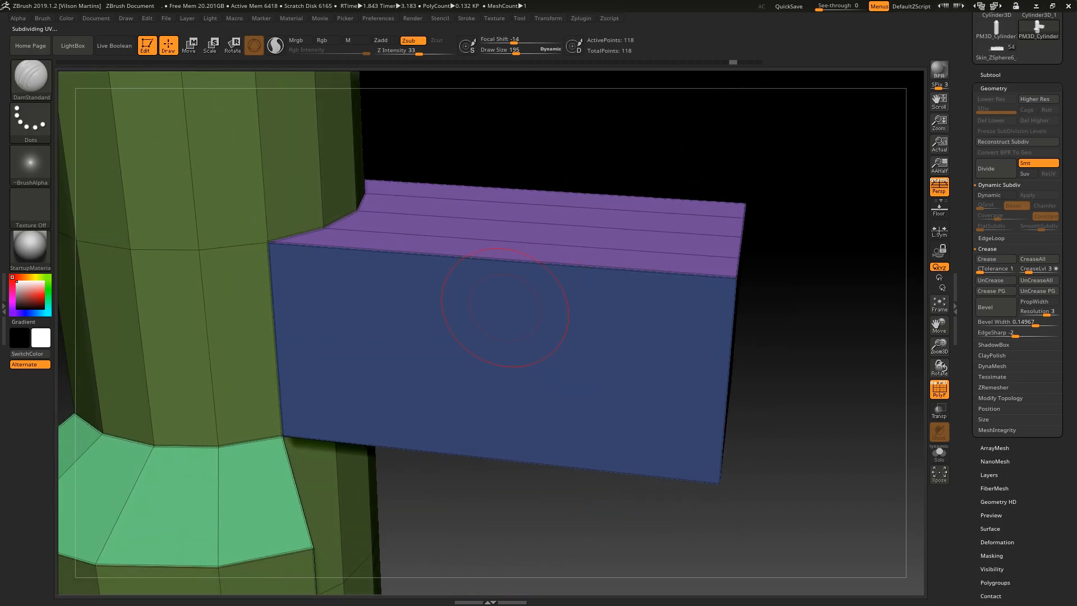
Step: Capture the block in the annotation overlay and outline the narrow polygon strip on its end face in red
key("ctrl+z")
key("ctrl+shift+z")
left_click_drag(508, 265, 757, 125)
left_click_drag(773, 420, 578, 264, "alt")
left_click_drag(652, 257, 674, 254)
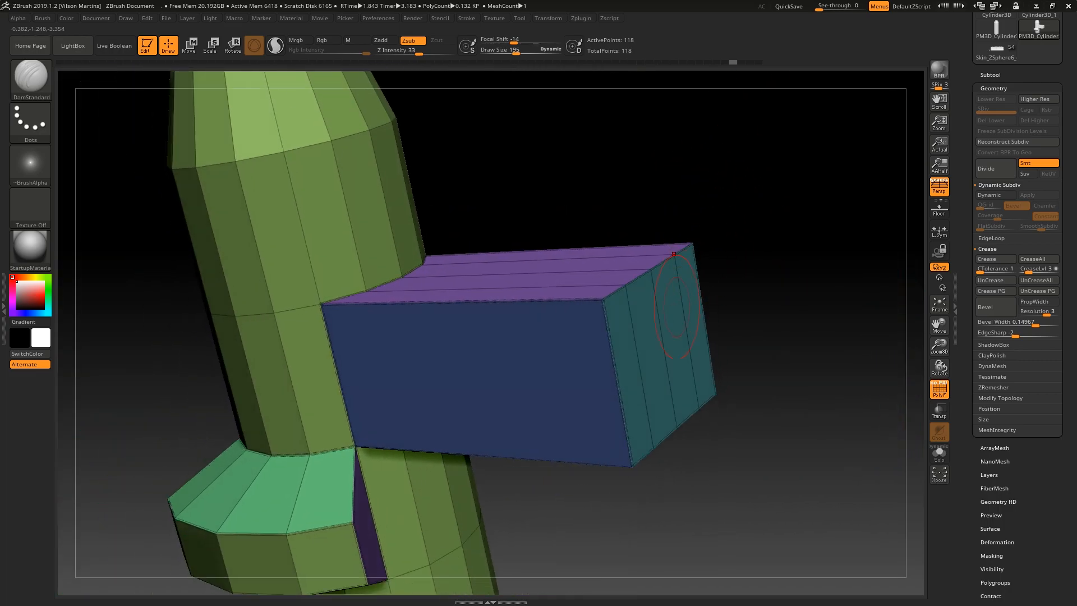
left_click_drag(681, 184, 704, 192)
key("Print")
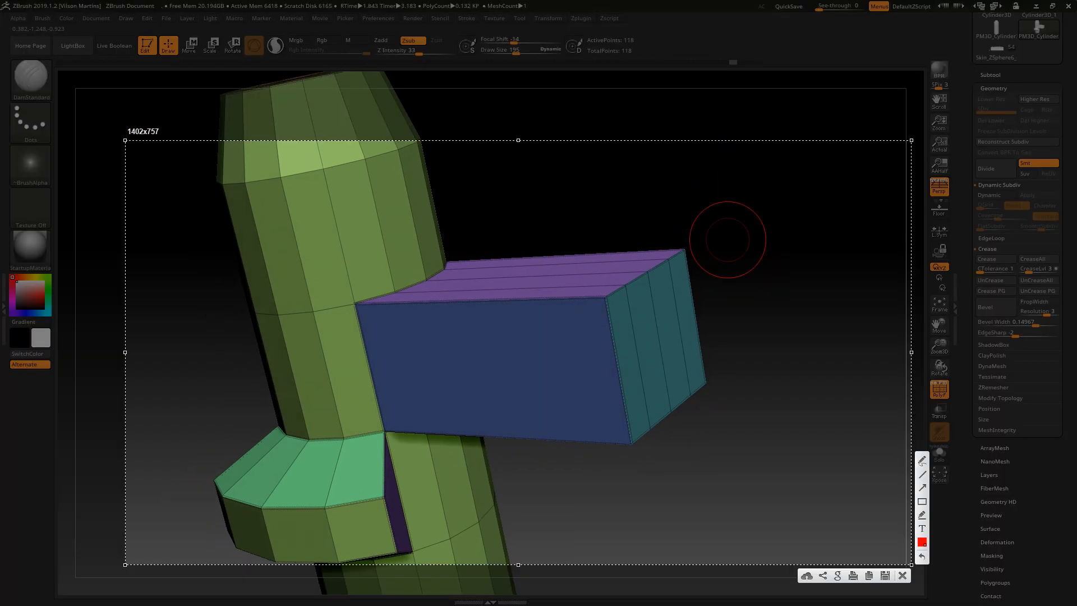
mouse_move(606, 298)
left_mouse_down()
mouse_move(639, 442)
mouse_move(623, 286)
left_mouse_up()
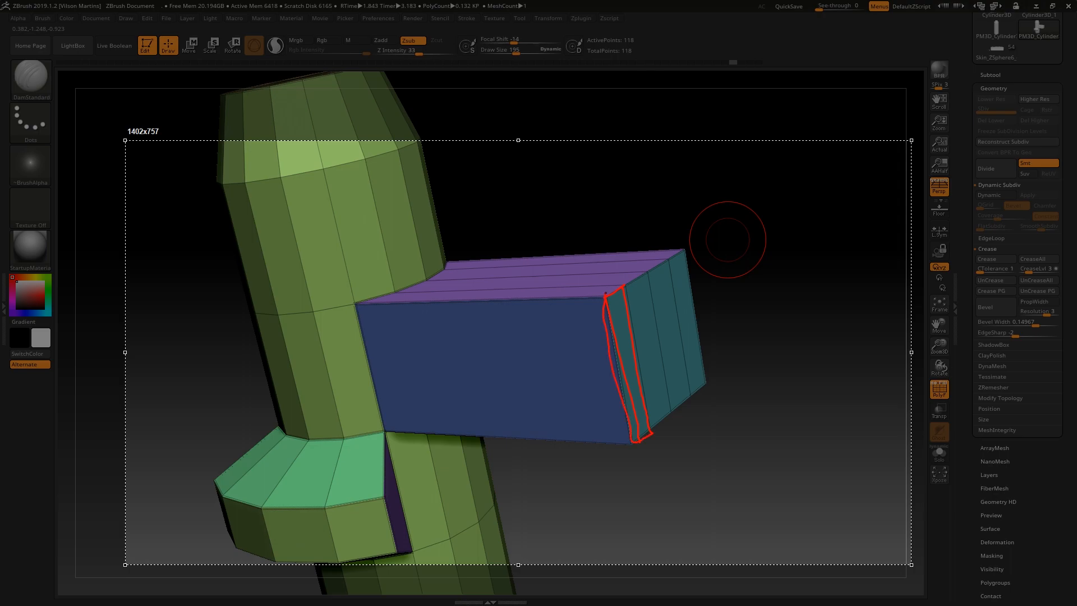
Step: Outline the block's long side face in red, add marks on the cylinder and block, and close the annotation overlay
left_click_drag(606, 295, 518, 304)
left_click_drag(382, 431, 632, 435)
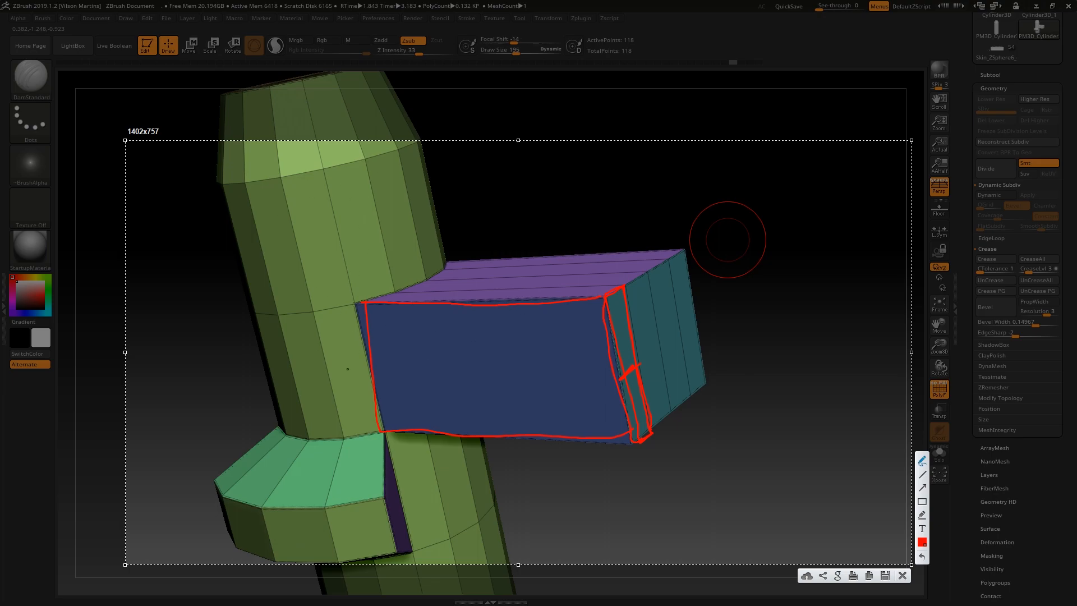
left_click_drag(321, 235, 318, 251)
mouse_move(494, 352)
left_mouse_down()
mouse_move(489, 379)
mouse_move(516, 391)
left_mouse_up()
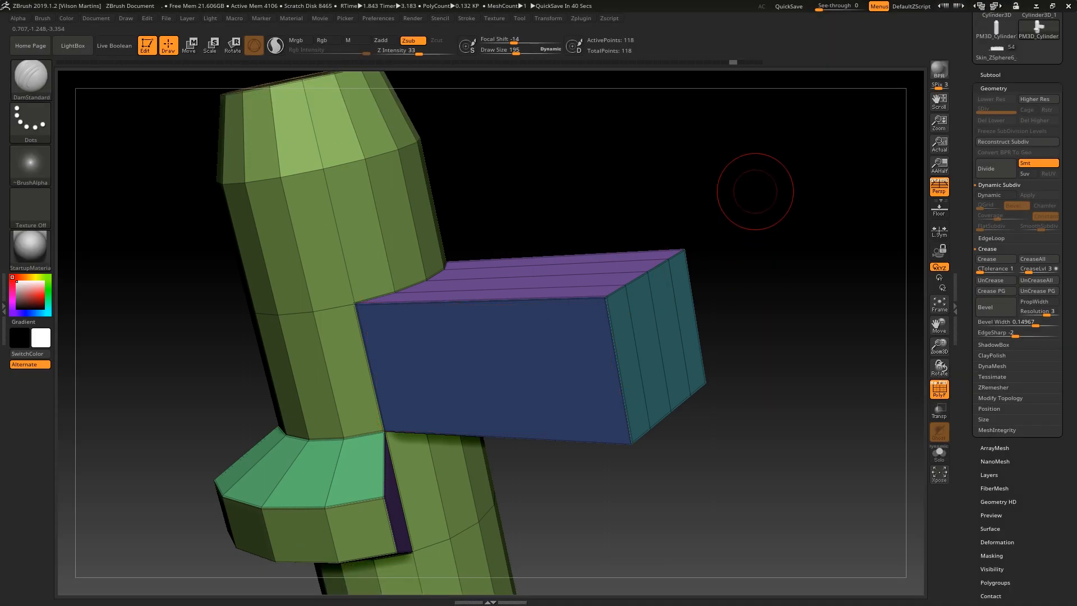
Step: Switch to the ZModeler brush and insert several edge loops crosswise along the block's length
mouse_move(752, 187)
left_mouse_down()
mouse_move(541, 312)
mouse_move(578, 322)
left_mouse_up()
key("space")
left_click(556, 328)
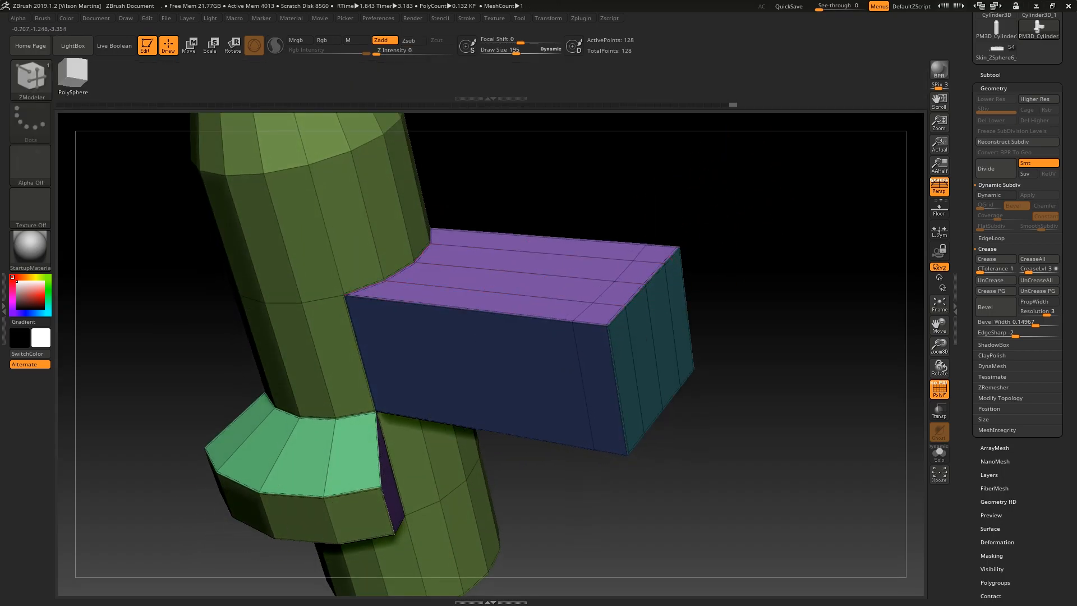
left_click(493, 331)
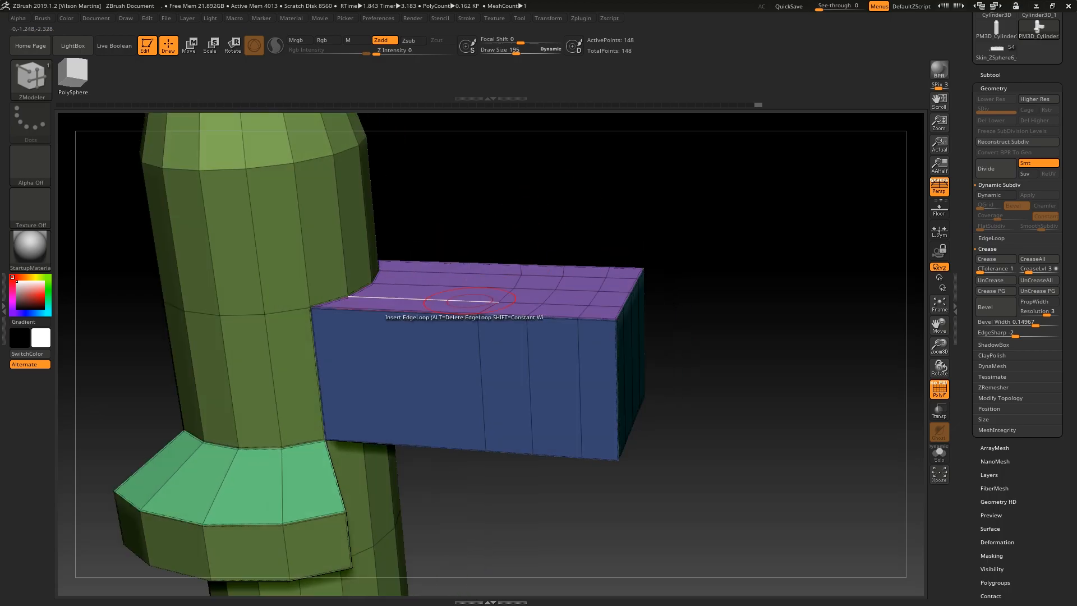
left_click(470, 301)
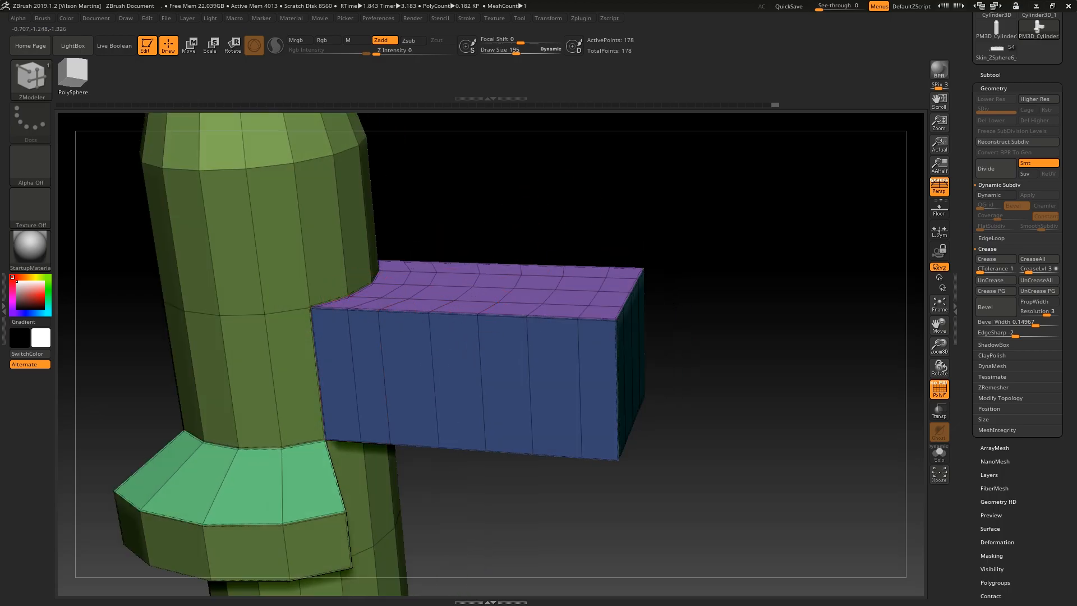
Step: Undo the last crosswise loops and reinsert them with more even spacing near the cylinder
key("ctrl+z")
key("ctrl+z")
left_click(401, 311)
right_click_drag(392, 303, 373, 308)
key("ctrl+z")
left_click(370, 308)
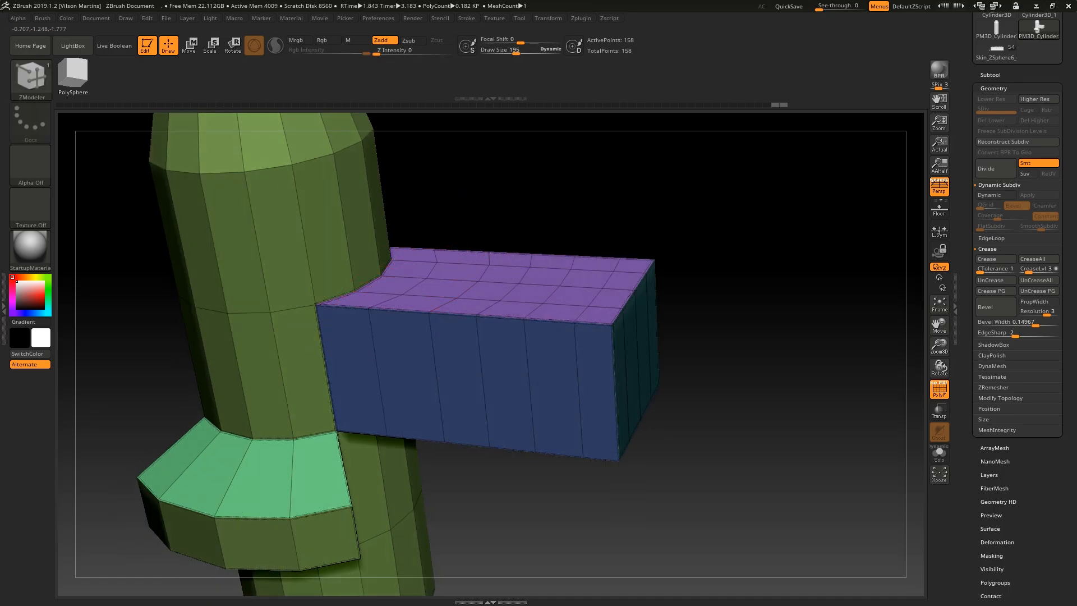
Step: Try inserting lengthwise edge loops close to the block's upper and lower edges, and undo them
left_click(394, 336)
left_click(385, 404)
right_click_drag(561, 314, 587, 326)
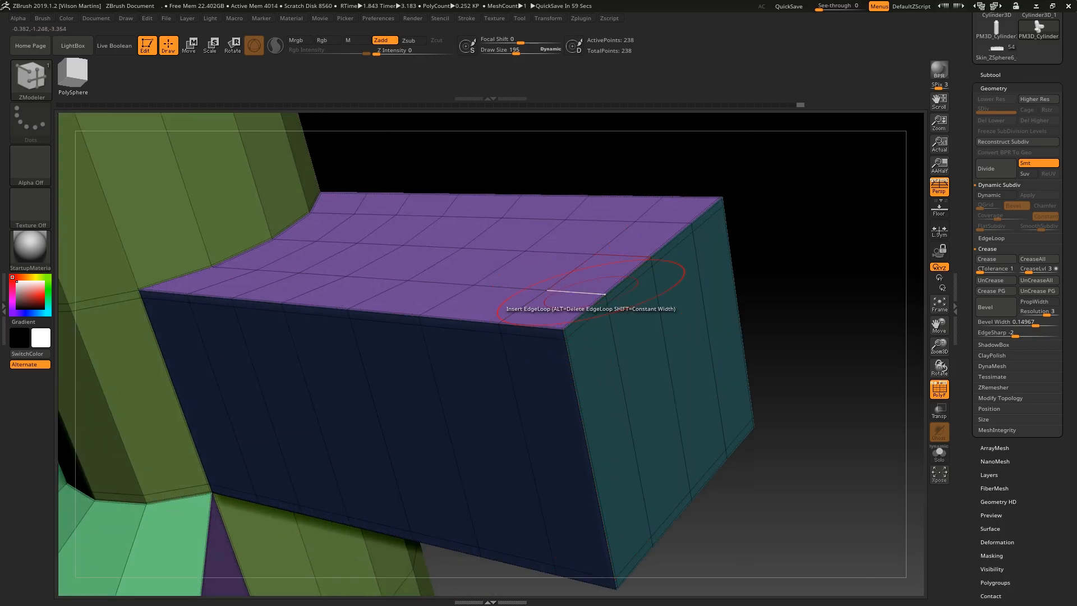
key("ctrl+z")
key("ctrl+z")
Step: Insert one lengthwise edge loop around the block at about the middle of its height
right_click_drag(825, 252, 743, 275, "alt")
left_click(609, 375)
right_click_drag(609, 375, 758, 289, "alt")
right_click_drag(839, 210, 887, 252)
Step: Turn on dynamic subdivision, set SmoothSubdiv to 7, and inspect the block's edges without the polyframe
key("shift+f")
key("d")
key("shift+f")
key("shift+f")
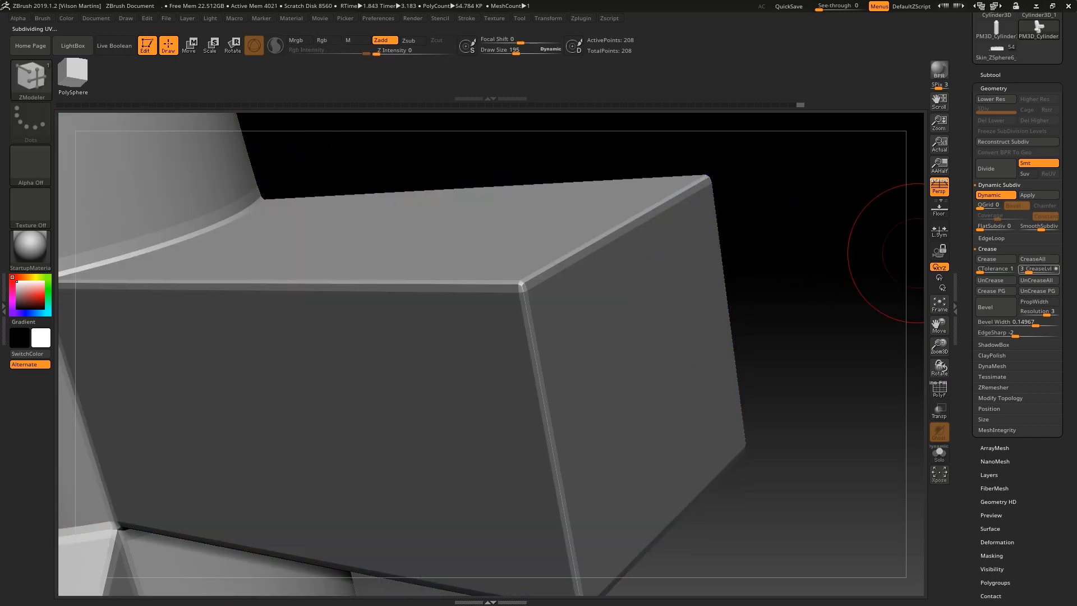
left_click_drag(1041, 227, 1057, 227)
right_click_drag(836, 250, 681, 240, "ctrl")
right_click_drag(651, 359, 626, 271, "alt")
Step: Turn off dynamic subdivision, show the polyframe, and examine the cylinder's tapered upper section
left_click(996, 195)
key("shift+f")
right_click_drag(505, 303, 492, 309)
right_click_drag(578, 261, 645, 269, "shift")
right_click_drag(645, 269, 693, 305, "ctrl")
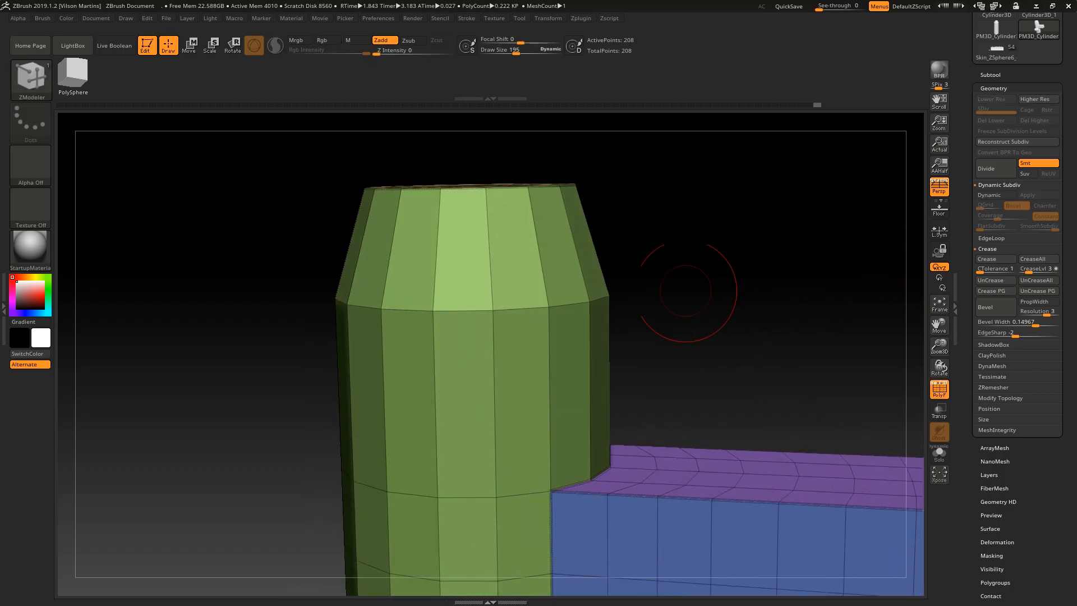
right_click_drag(831, 352, 822, 342, "ctrl")
right_click_drag(664, 229, 575, 295)
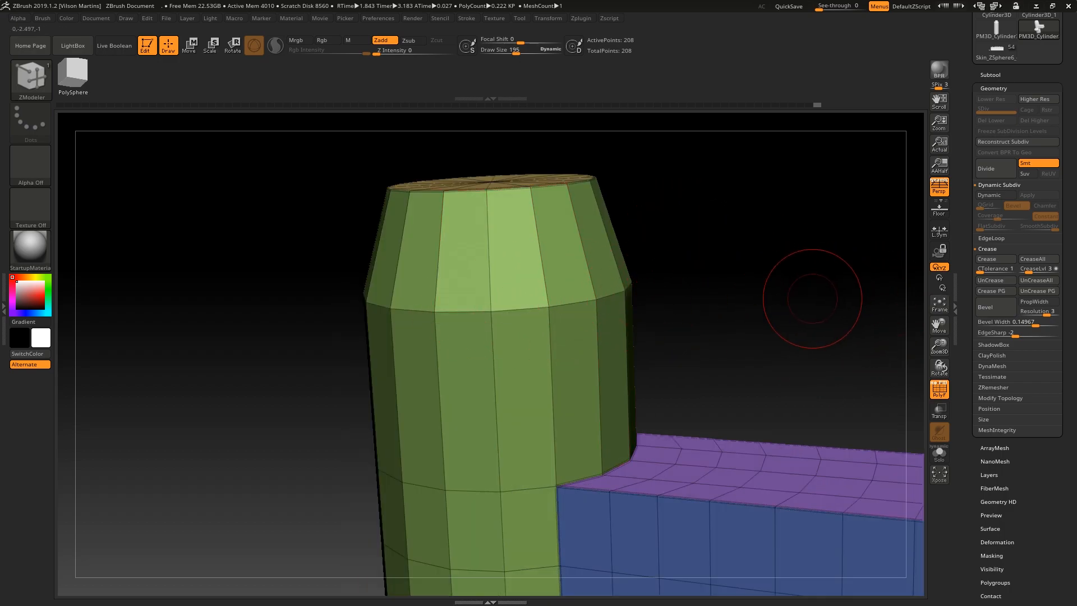
right_click_drag(815, 298, 922, 358)
right_click_drag(747, 250, 732, 228, "shift")
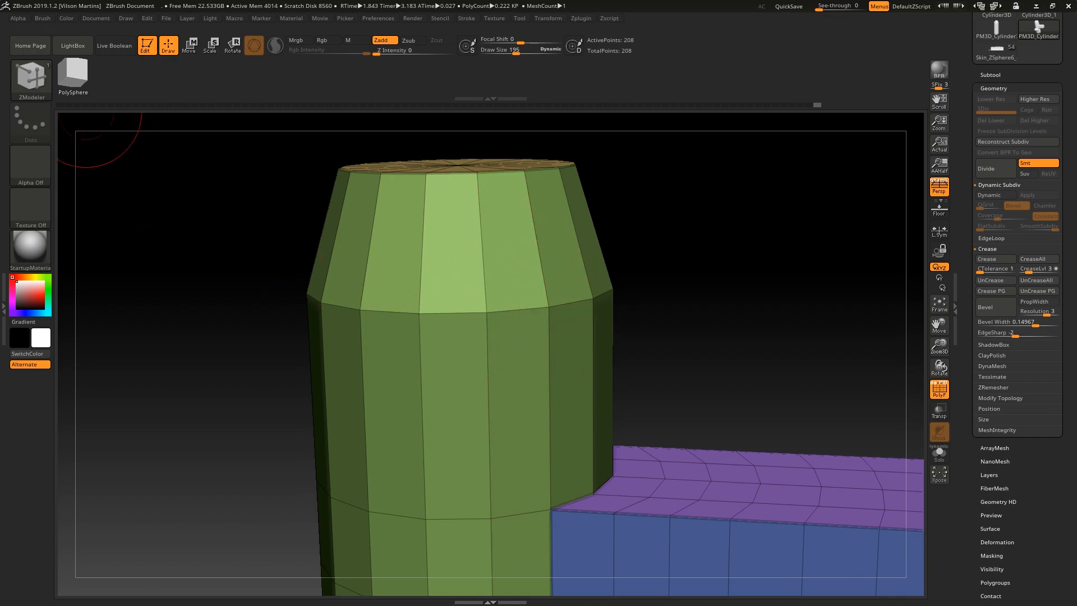
Step: Isolate the cylinder's tapered upper section and set the crease tolerance to 45
right_click_drag(747, 202, 725, 256, "ctrl")
key("f")
right_click_drag(667, 214, 656, 243, "alt")
mouse_move(599, 169)
right_mouse_down()
mouse_move(501, 199)
mouse_move(767, 226)
mouse_move(666, 201)
right_mouse_up()
left_click_drag(785, 270, 329, 572, "ctrl+alt+shift")
right_click_drag(392, 348, 522, 477, "alt")
right_click_drag(584, 314, 592, 359)
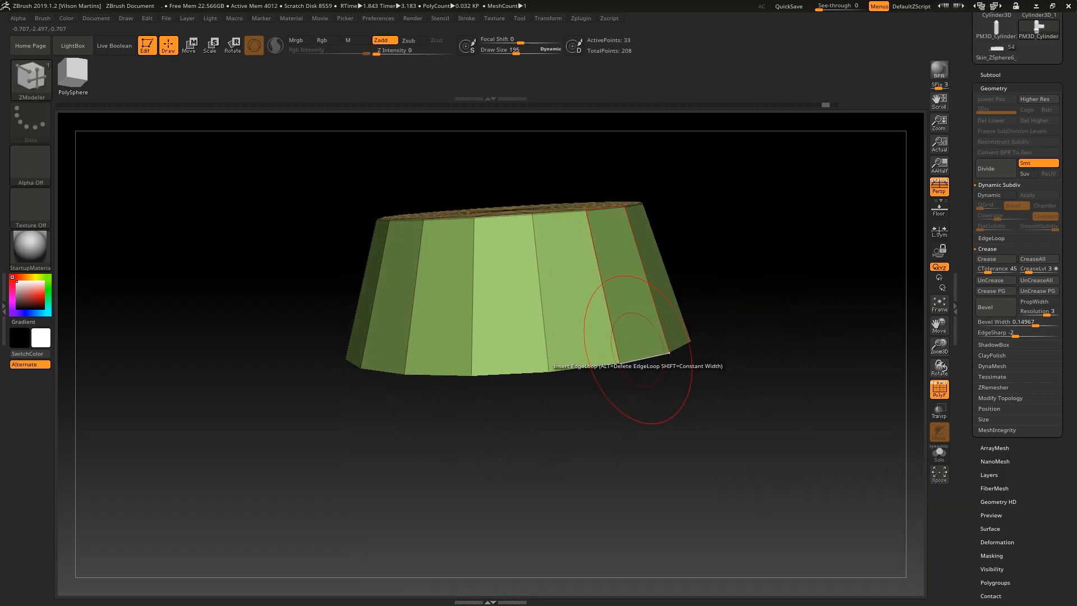
Step: Show the whole model again without the polyframe and turn on dynamic subdivision to preview the cylinder's smoothing
left_click_drag(682, 359, 692, 298, "alt")
key("shift+f")
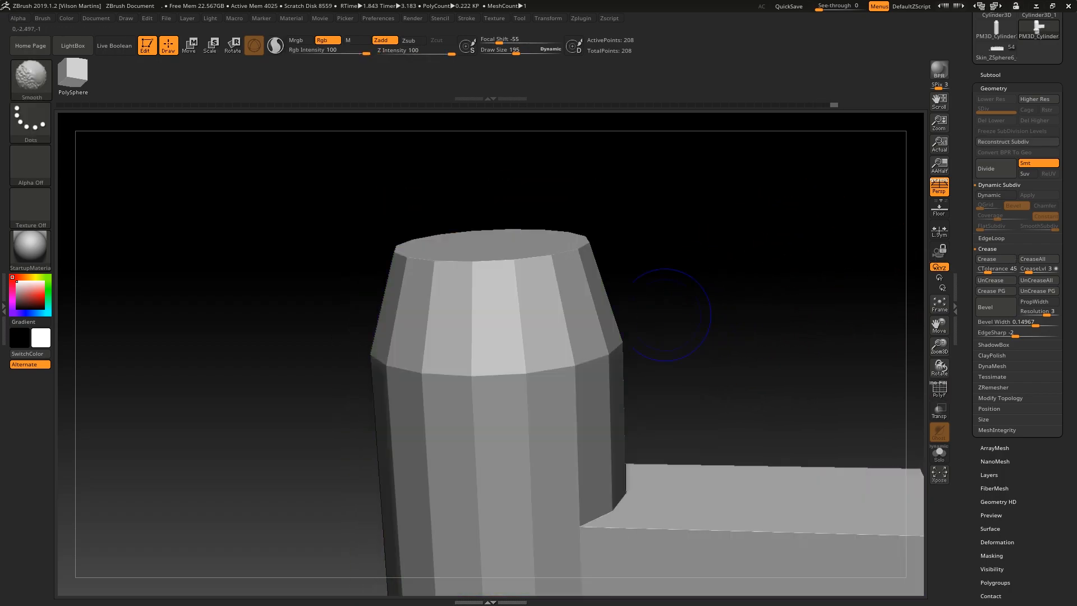
key("d")
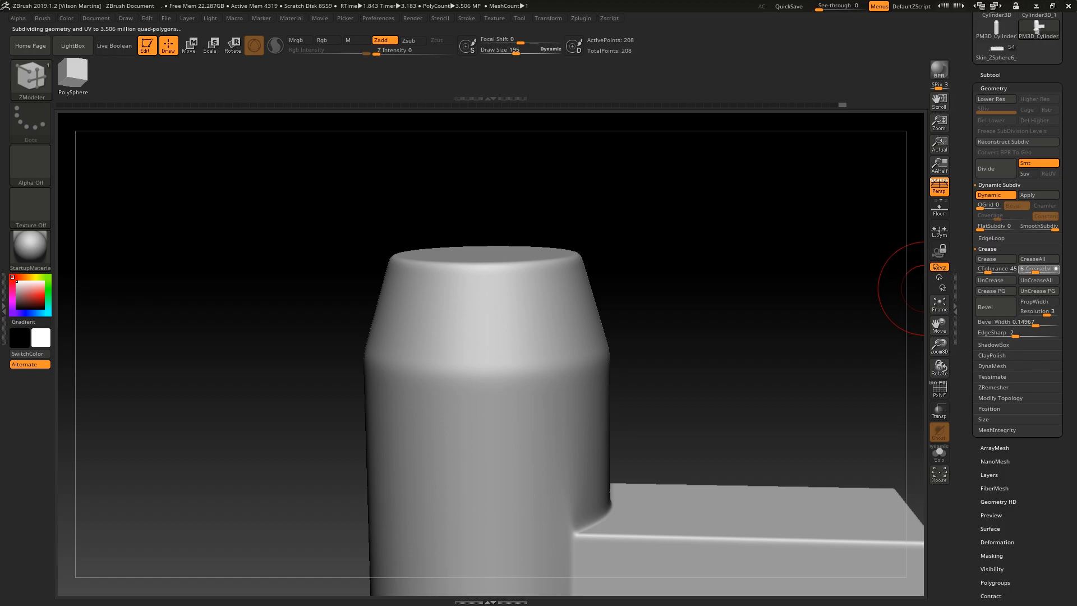
Step: Set the crease level to 5, turn off dynamic subdivision, and show the polyframe
left_click_drag(795, 293, 814, 314)
left_click_drag(1035, 270, 1033, 270)
left_click_drag(729, 292, 721, 240)
key("shift+d")
key("shift+f")
left_click_drag(876, 202, 858, 253, "alt")
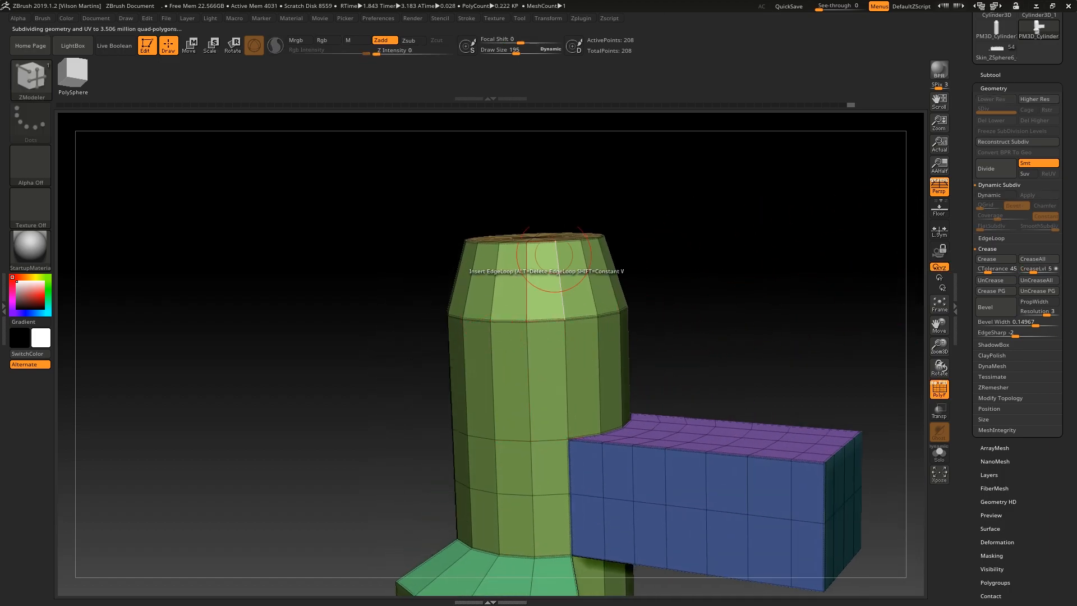
Step: Set the ZModeler edge action to Crease with EdgeLoop Complete as the target, working on the cylinder's tapered section
left_click_drag(584, 174, 449, 171)
left_click_drag(449, 172, 325, 184, "alt")
left_click(31, 79)
mouse_move(270, 359)
left_mouse_down()
mouse_move(292, 280)
mouse_move(318, 395)
left_mouse_up()
left_click(31, 79)
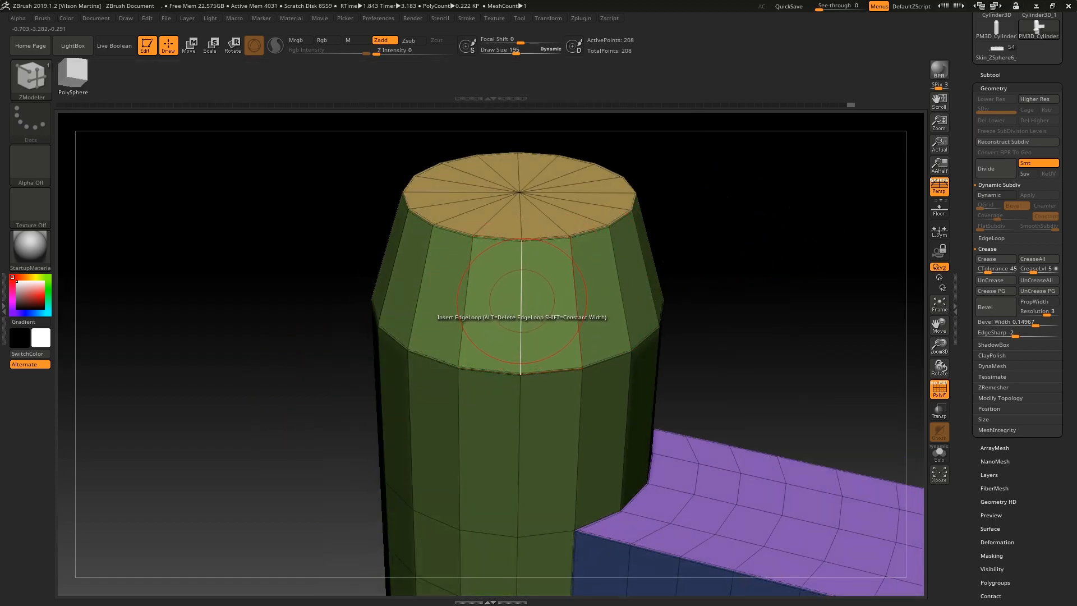
key("space")
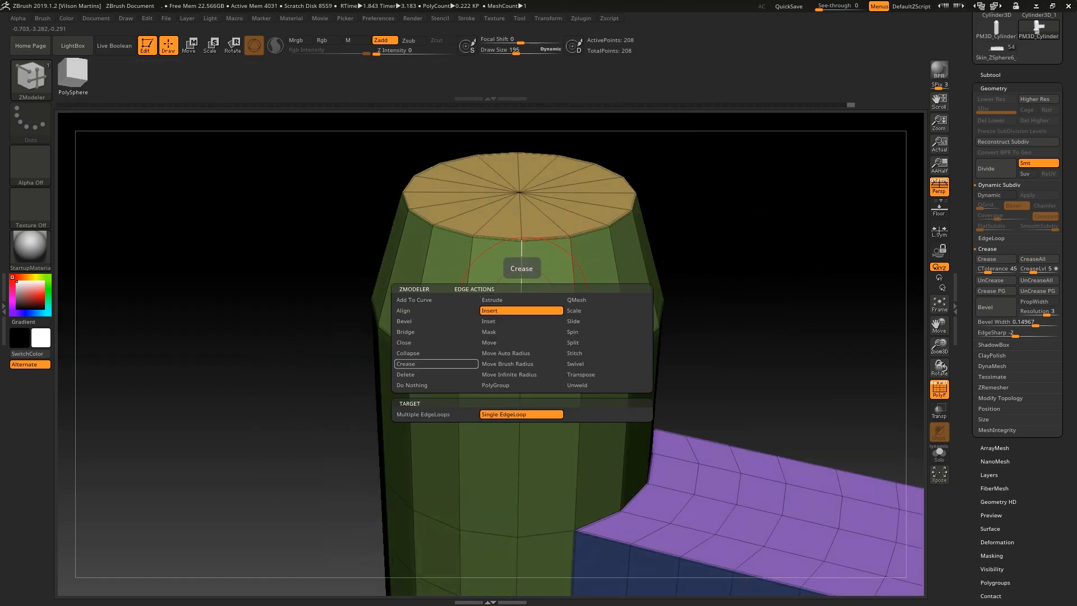
left_click(415, 363)
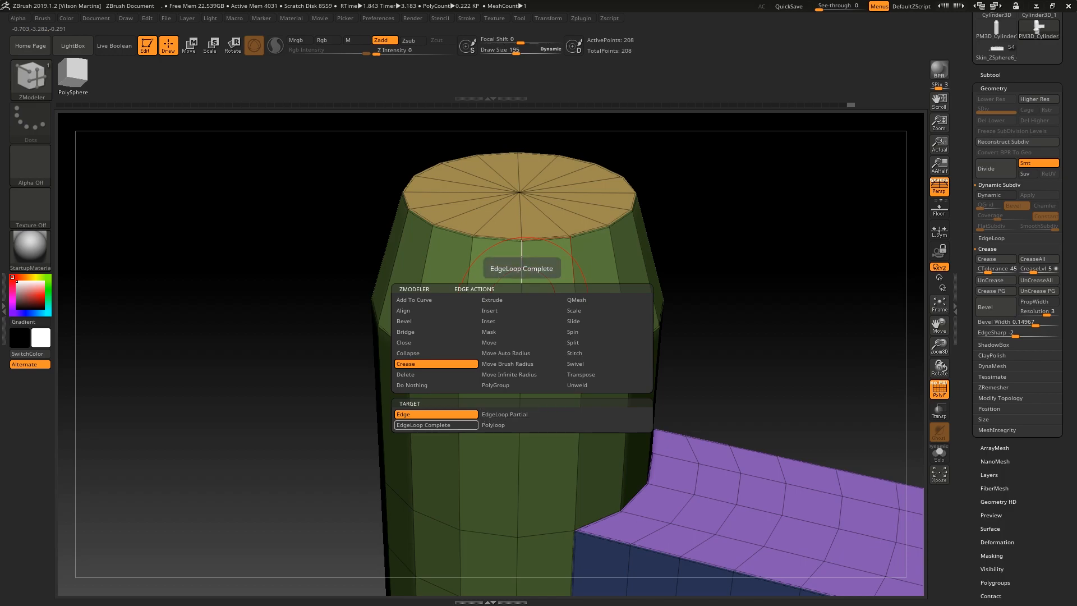
right_click_drag(510, 413, 536, 396)
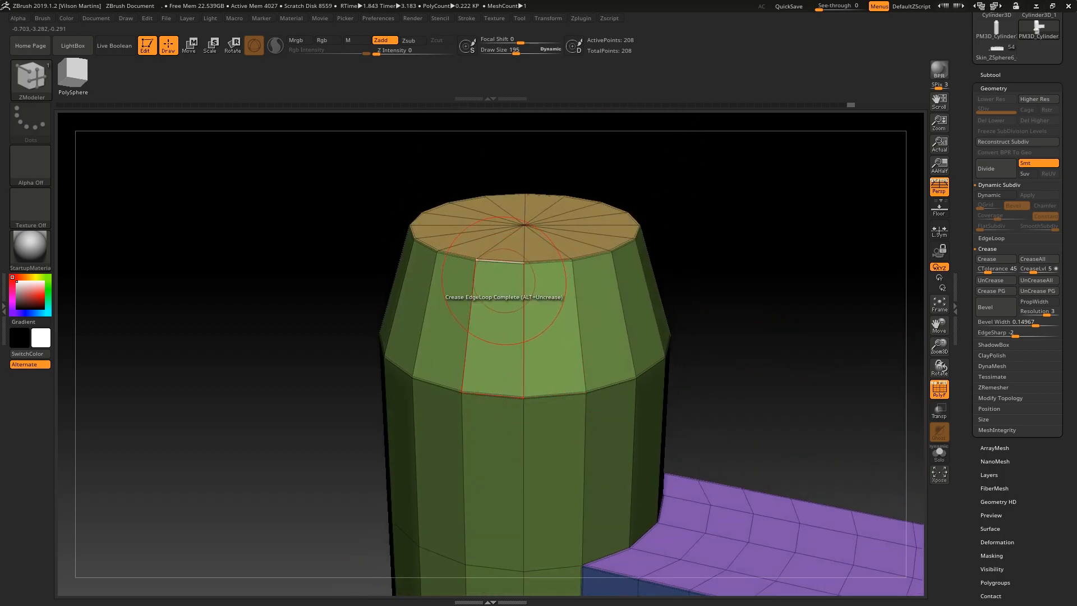
Step: Crease a complete vertical edge loop along the cylinder, undo it, and check the mesh with the polyframe hidden
right_click_drag(505, 284, 449, 311, "ctrl")
right_click_drag(458, 383, 530, 211, "ctrl")
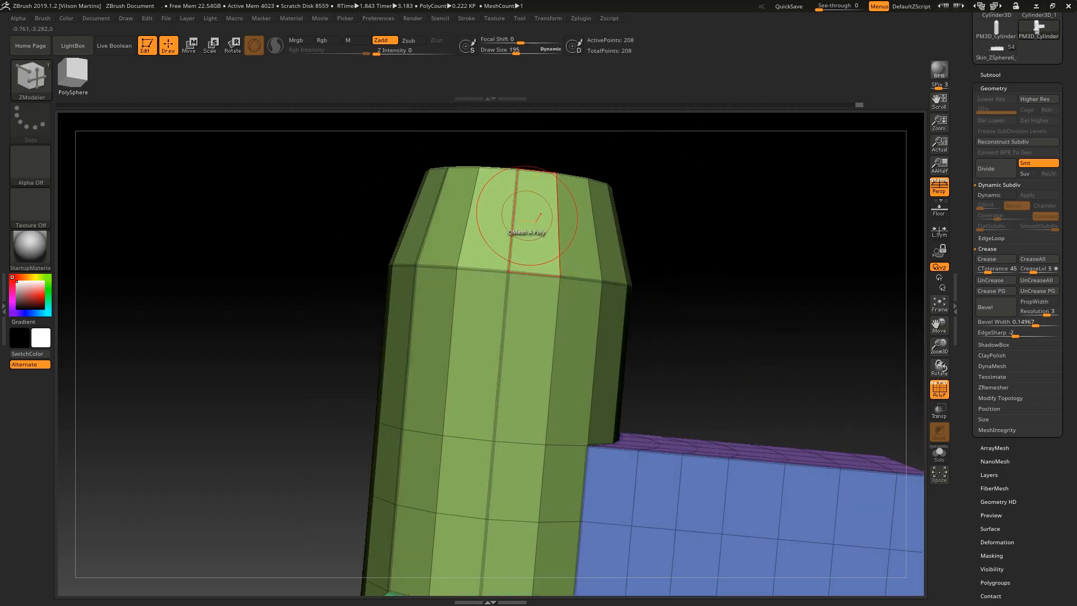
right_click_drag(497, 471, 528, 96, "alt")
right_click_drag(534, 258, 514, 505, "alt")
mouse_move(505, 244)
right_mouse_down()
mouse_move(534, 287)
mouse_move(517, 325)
mouse_move(563, 377)
mouse_move(533, 316)
right_mouse_up()
key("ctrl+z")
key("shift+f")
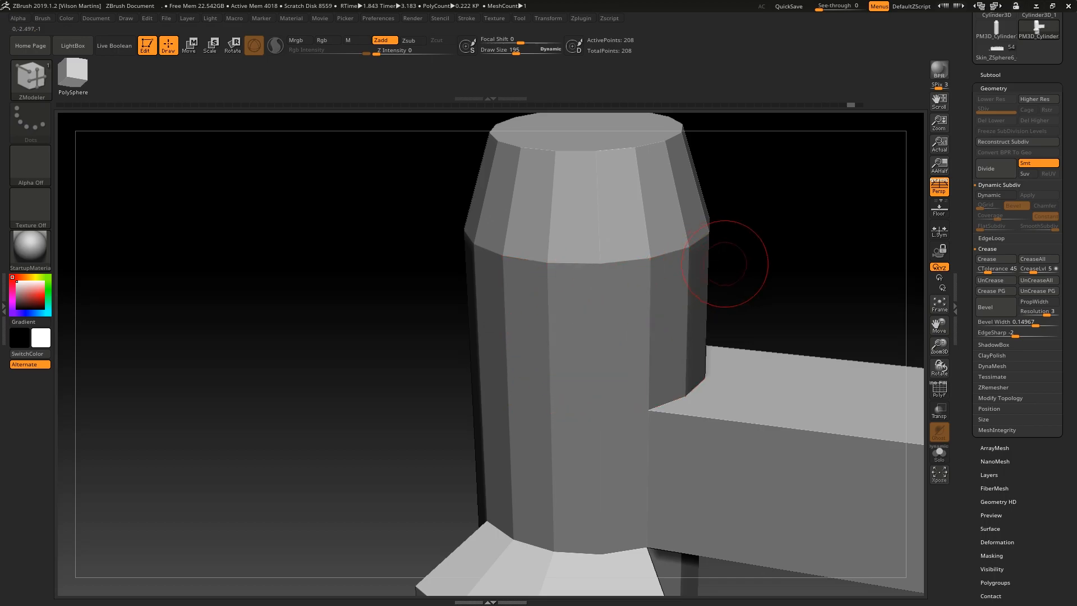
key("shift+f")
Step: Switch the ZModeler crease target to a single Edge and crease individual vertical edges on the cylinder's upper part
key("space")
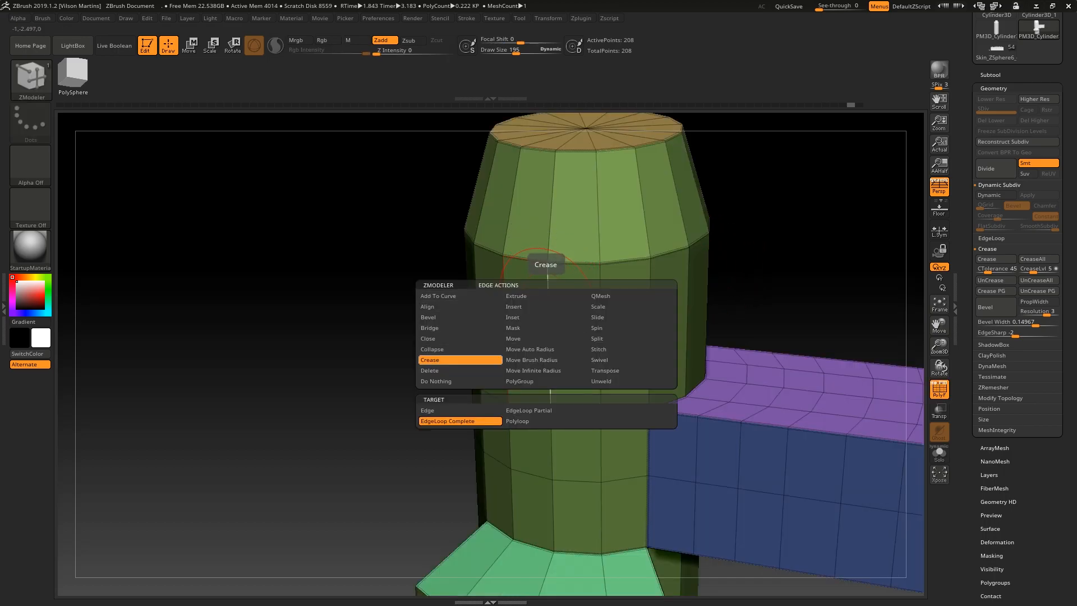
left_click(448, 421)
right_click_drag(527, 365, 552, 323)
left_click(551, 320)
left_click(551, 320)
mouse_move(415, 331)
right_mouse_down()
mouse_move(470, 303)
mouse_move(567, 312)
mouse_move(851, 252)
right_mouse_up()
left_click(470, 303)
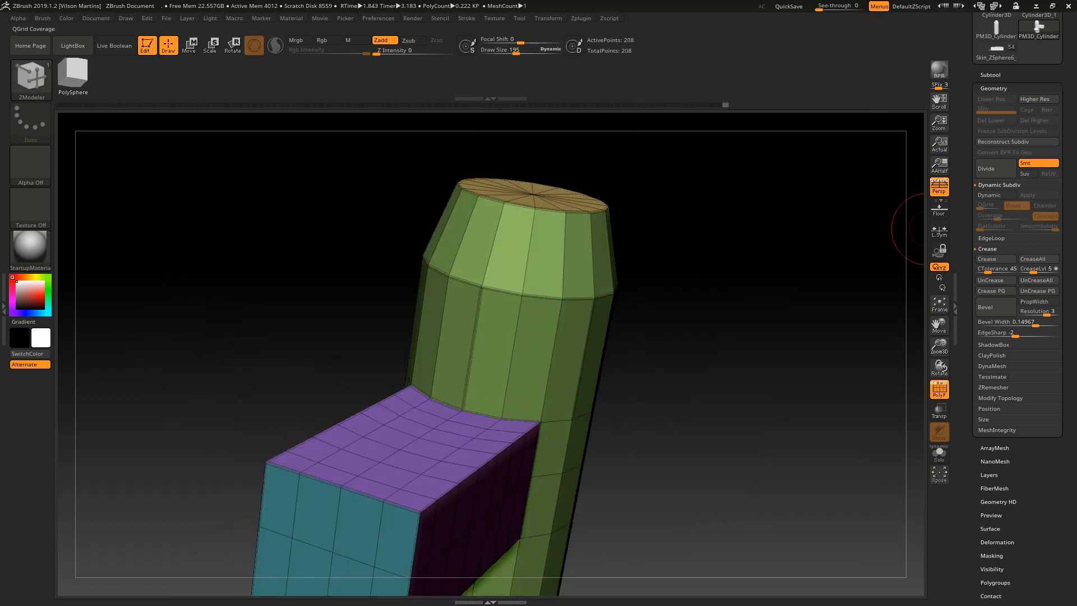
Step: Turn on dynamic subdivision to check the creases, and lower the crease level to 4 and finally 3
key("shift+f")
mouse_move(733, 227)
right_mouse_down()
mouse_move(569, 279)
mouse_move(916, 247)
mouse_move(731, 186)
mouse_move(699, 238)
mouse_move(654, 237)
right_mouse_up()
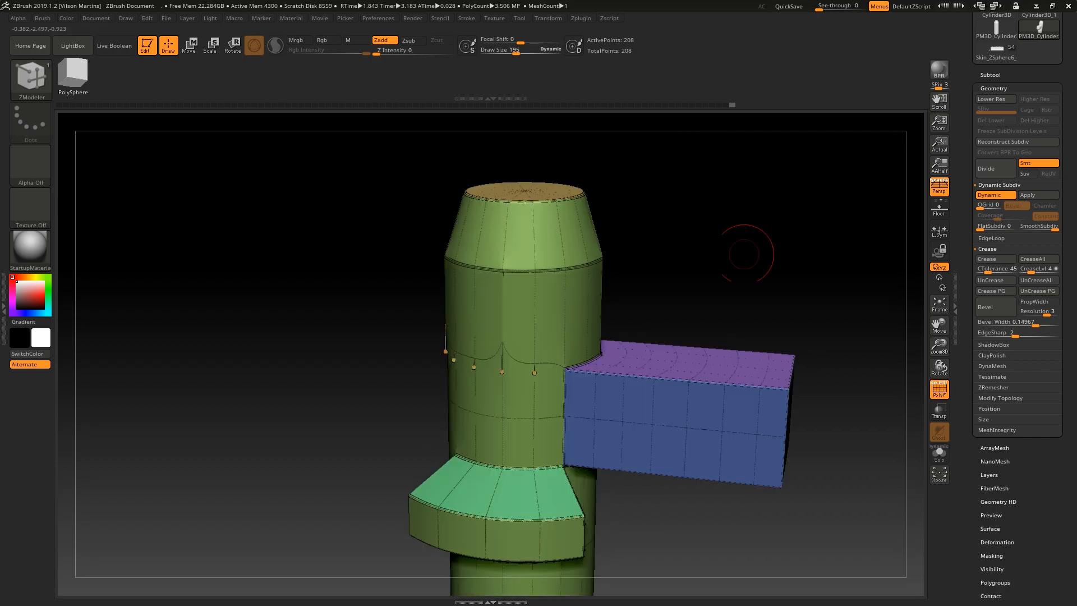
mouse_move(740, 247)
right_mouse_down()
mouse_move(711, 218)
mouse_move(677, 270)
right_mouse_up()
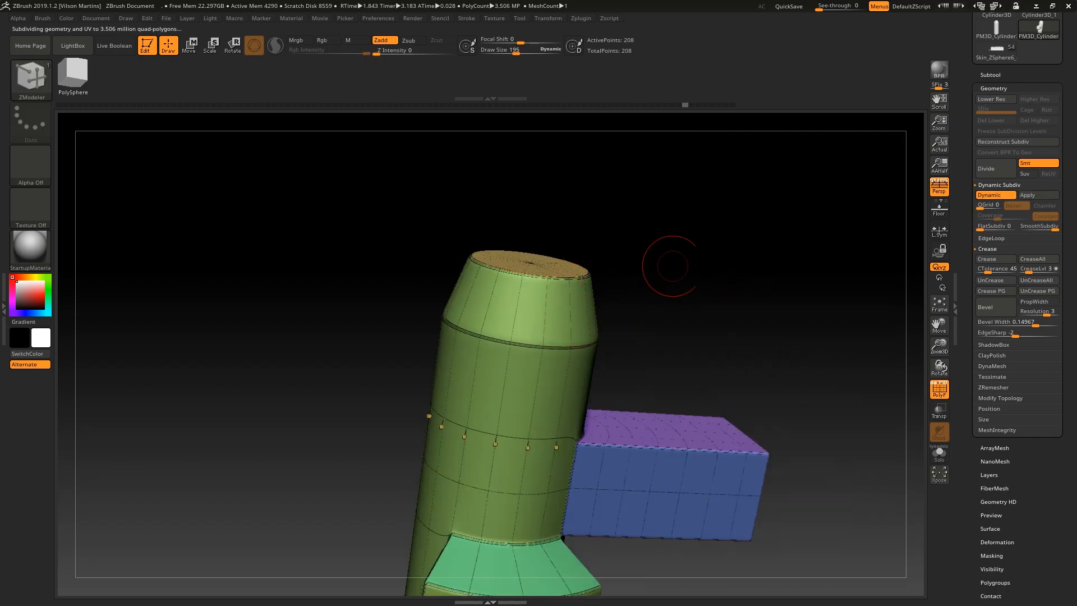
right_click_drag(670, 264, 990, 196)
Step: Crease further vertical edges one by one around the cylinder's tapered section on the unsubdivided mesh
right_click_drag(608, 242, 613, 302, "ctrl")
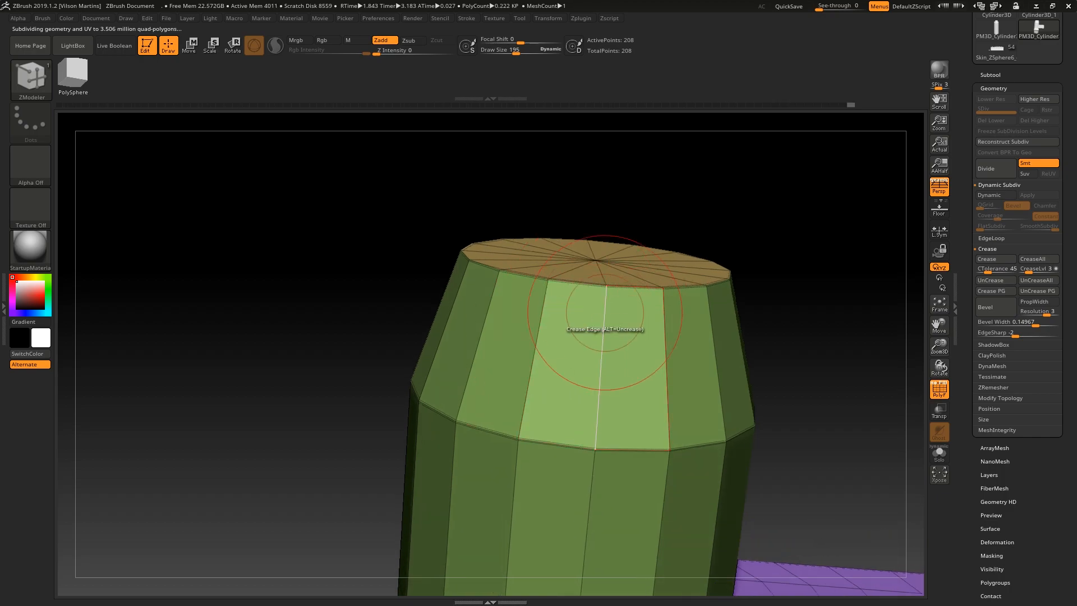
mouse_move(600, 356)
right_mouse_down()
mouse_move(605, 335)
mouse_move(596, 387)
mouse_move(657, 238)
mouse_move(554, 294)
right_mouse_up()
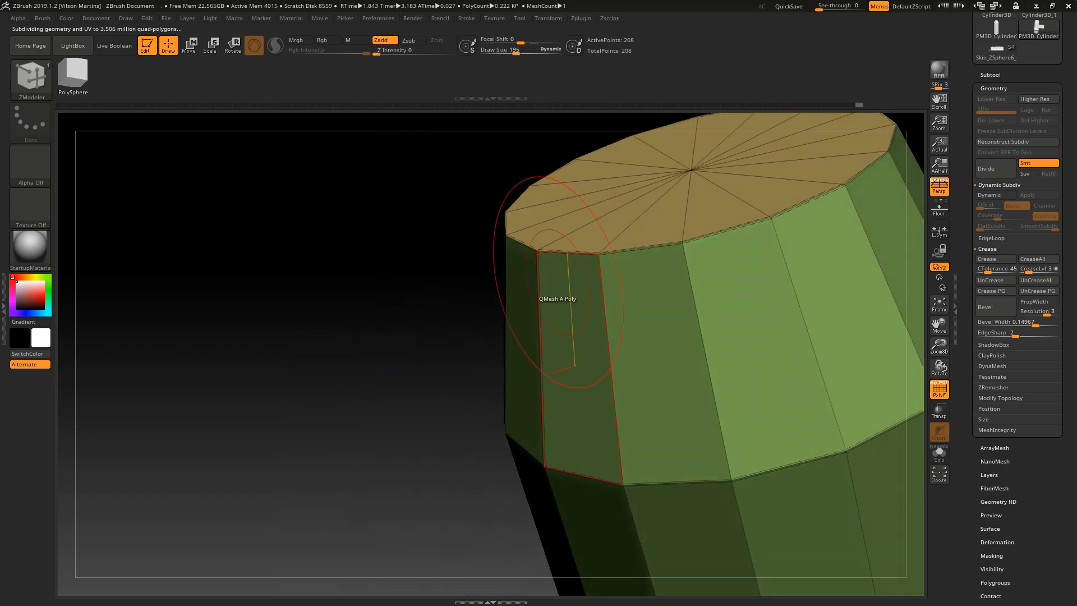
right_click_drag(525, 394, 696, 247)
key("d")
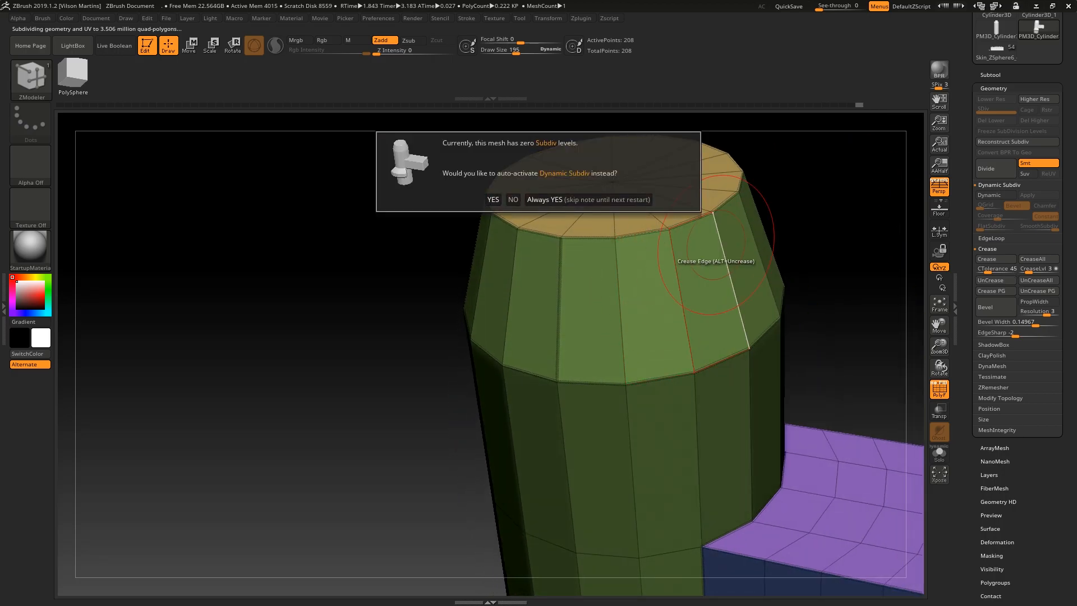
right_click_drag(606, 385, 512, 308)
right_click_drag(404, 303, 640, 303)
Step: Compare the cylinder's creased vertical edges with dynamic subdivision on and off, with the polyframe hidden
key("shift+f")
mouse_move(808, 236)
right_mouse_down("alt")
mouse_move(813, 224)
mouse_move(924, 236)
right_mouse_up("alt")
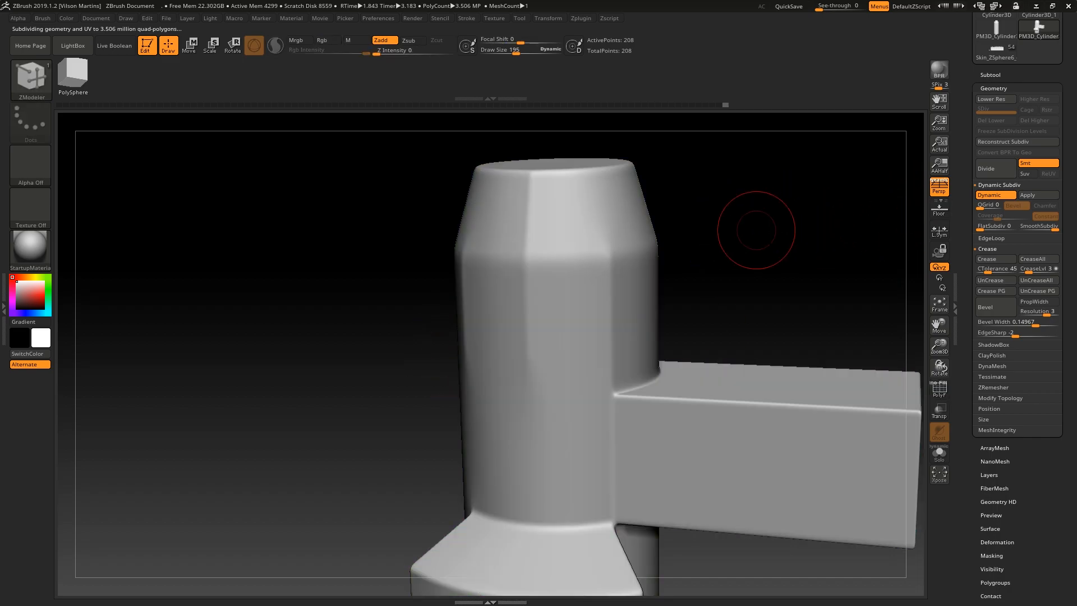
right_click_drag(752, 228, 739, 295, "alt")
key("shift+d")
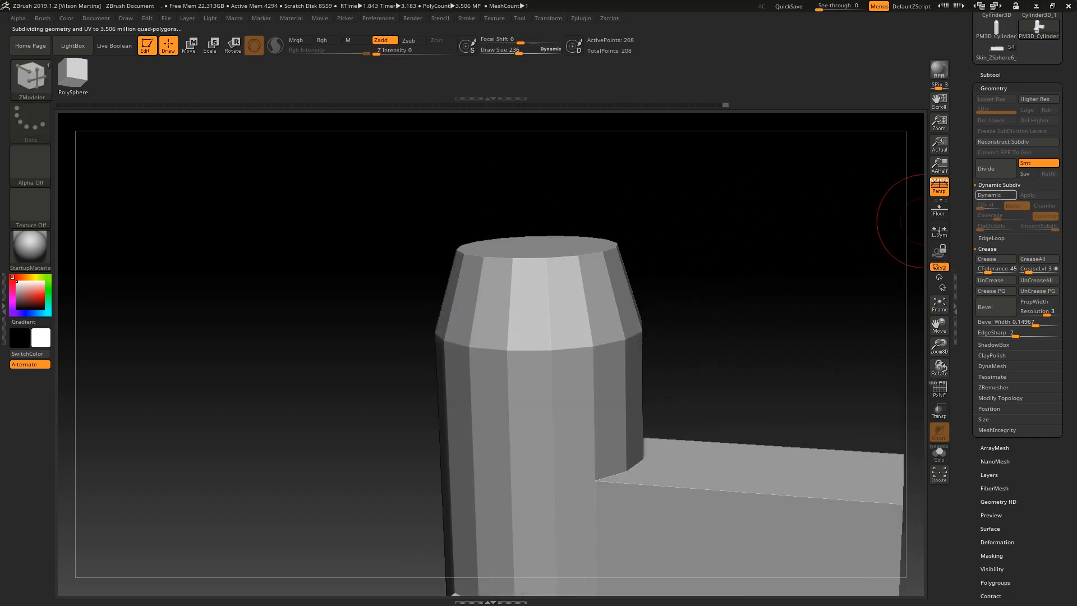
key("shift+f")
left_click(996, 195)
key("shift+f")
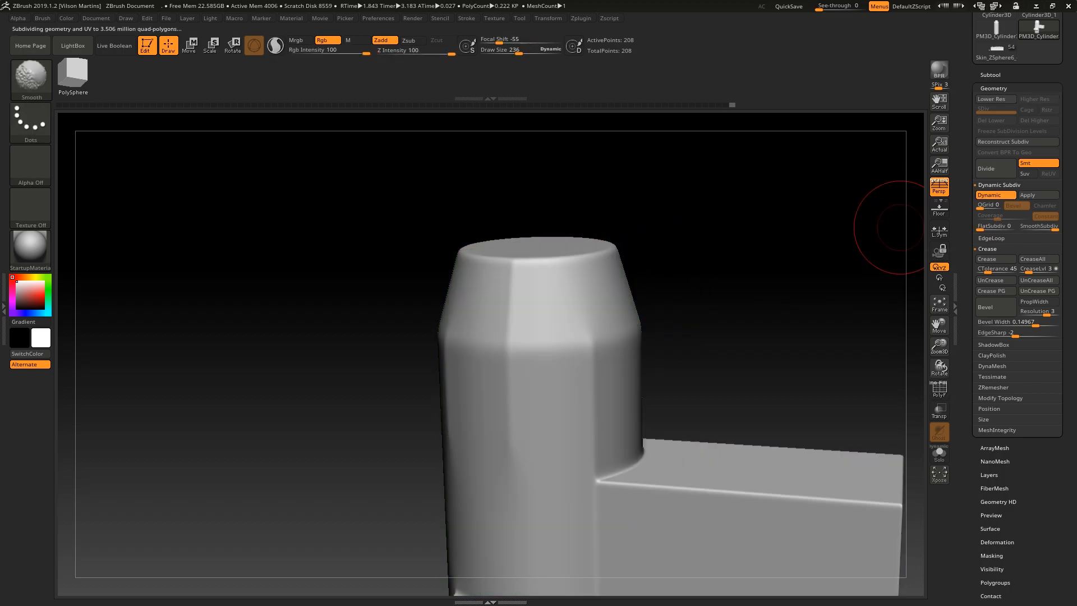
right_click_drag(705, 280, 909, 247)
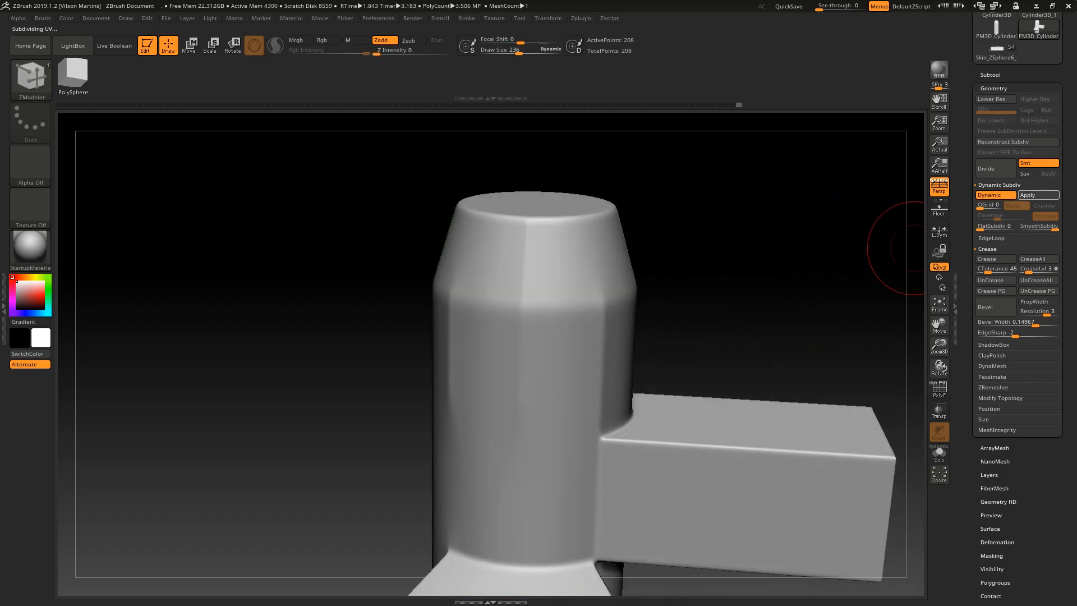
Step: Apply dynamic subdivision as real subdivision levels, step down to SDiv 7, and examine the cylinder's vertical creases
left_click(1038, 194)
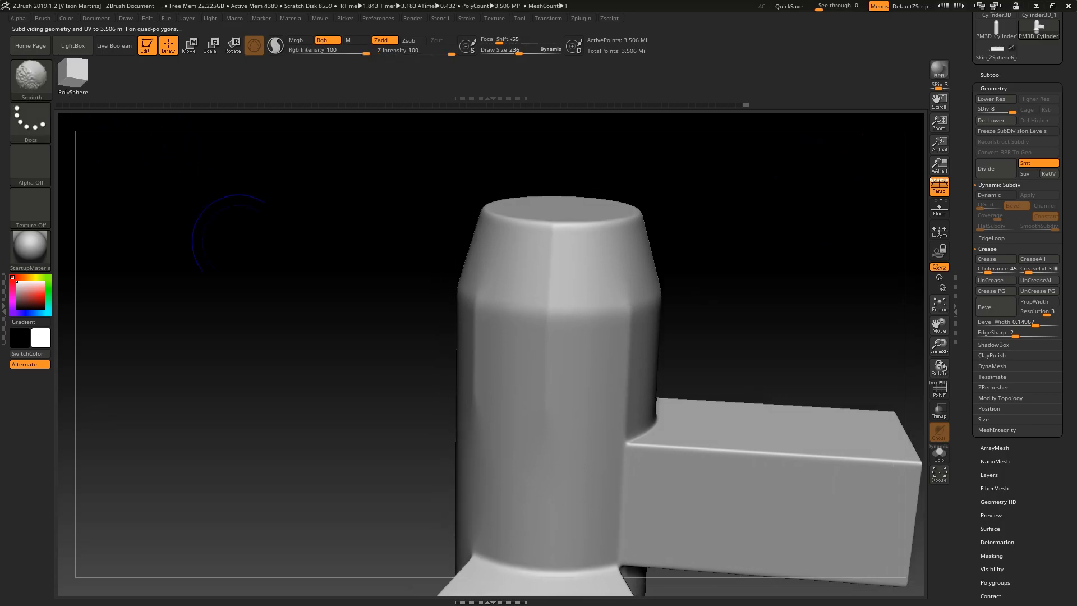
key("shift+d")
right_click_drag(482, 359, 361, 409)
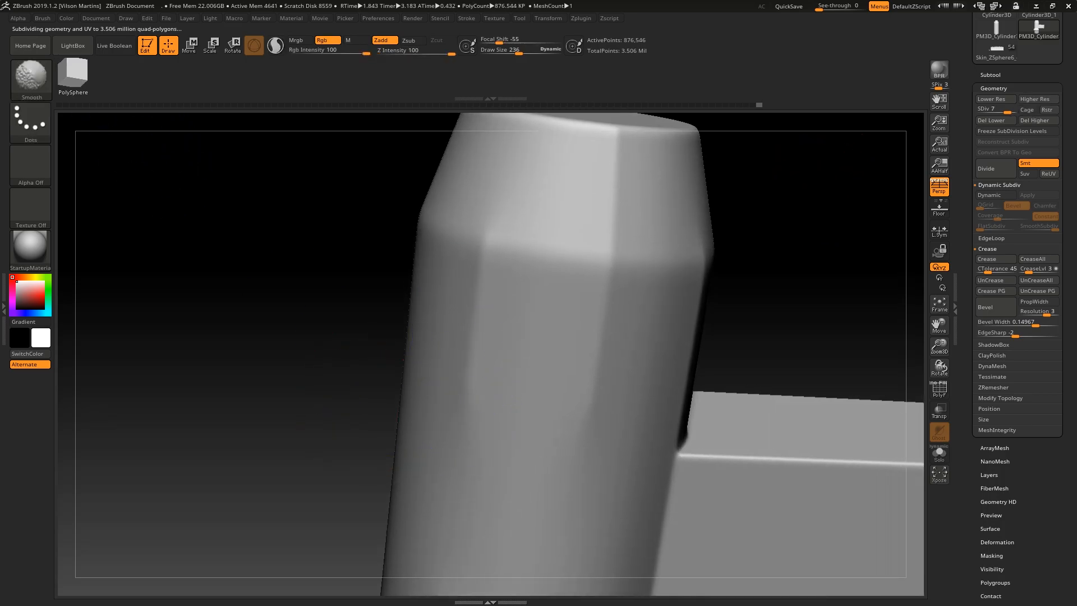
key("f")
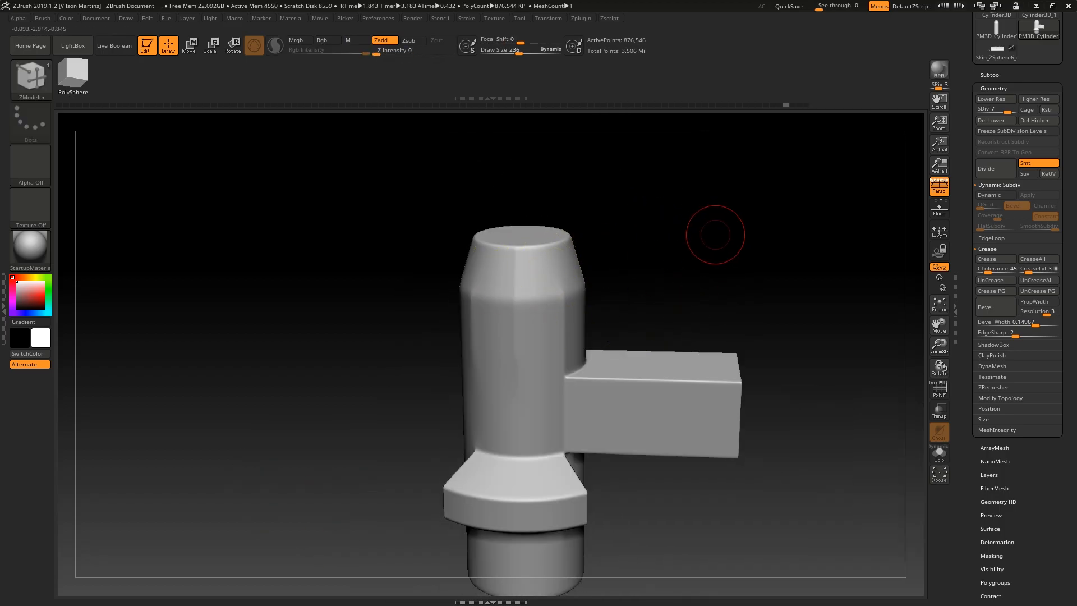
left_click_drag(714, 234, 517, 344)
left_click_drag(704, 288, 544, 277)
left_click_drag(398, 308, 456, 304)
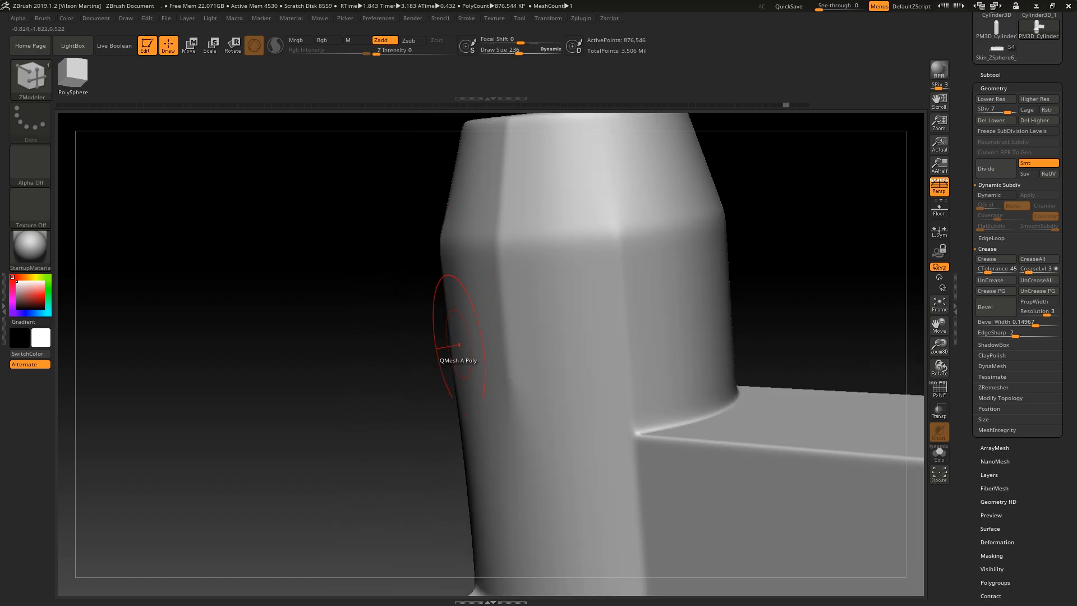
mouse_move(415, 348)
left_mouse_down()
mouse_move(575, 276)
mouse_move(446, 382)
left_mouse_up()
Step: Mask everything except a soft patch on the cylinder's side and apply the Polish deformation at a lower subdivision level
key("s")
left_click(877, 229, "ctrl")
left_click(994, 88)
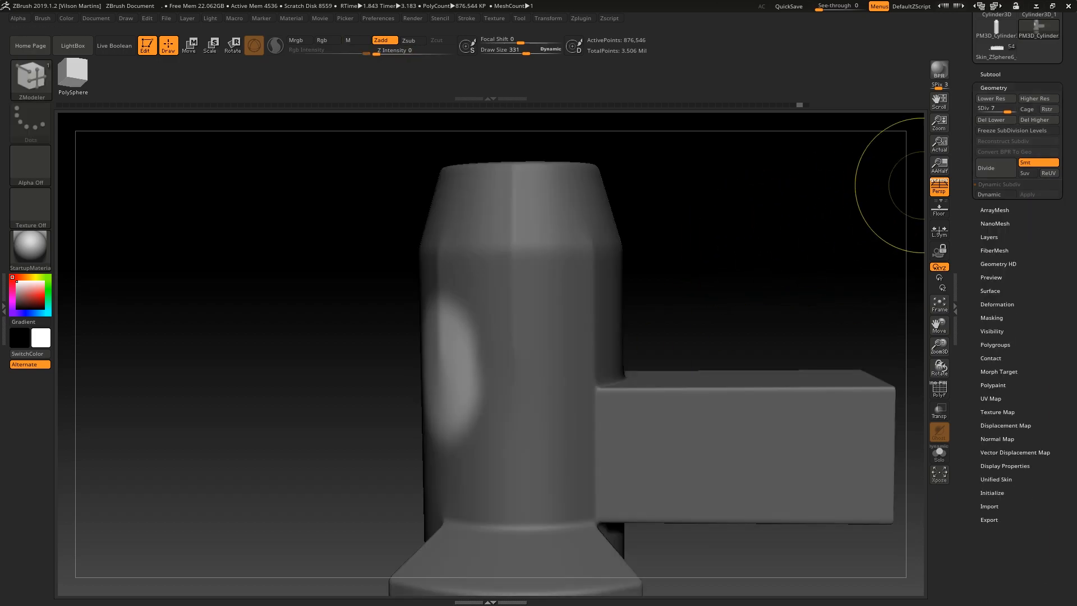
left_click(997, 168)
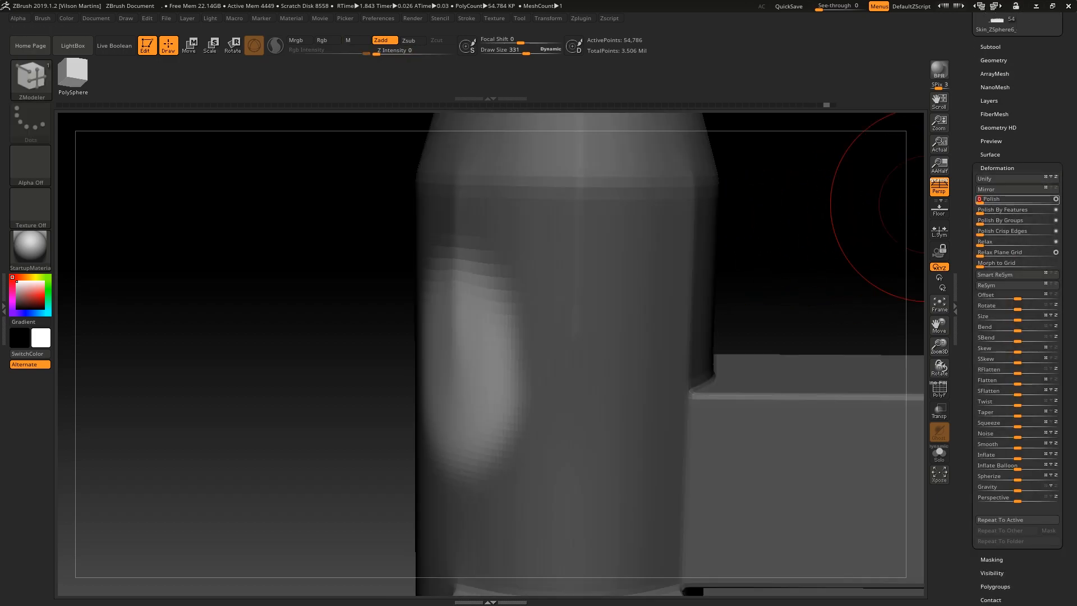
left_click_drag(1032, 200, 1039, 201)
left_click_drag(867, 253, 811, 264)
left_click_drag(811, 263, 875, 264, "ctrl")
Step: Undo the polish deformation and the masking on the cylinder
key("ctrl+z")
key("ctrl+z")
key("ctrl+z")
key("ctrl+z")
key("ctrl+z")
key("ctrl+z")
key("ctrl+z")
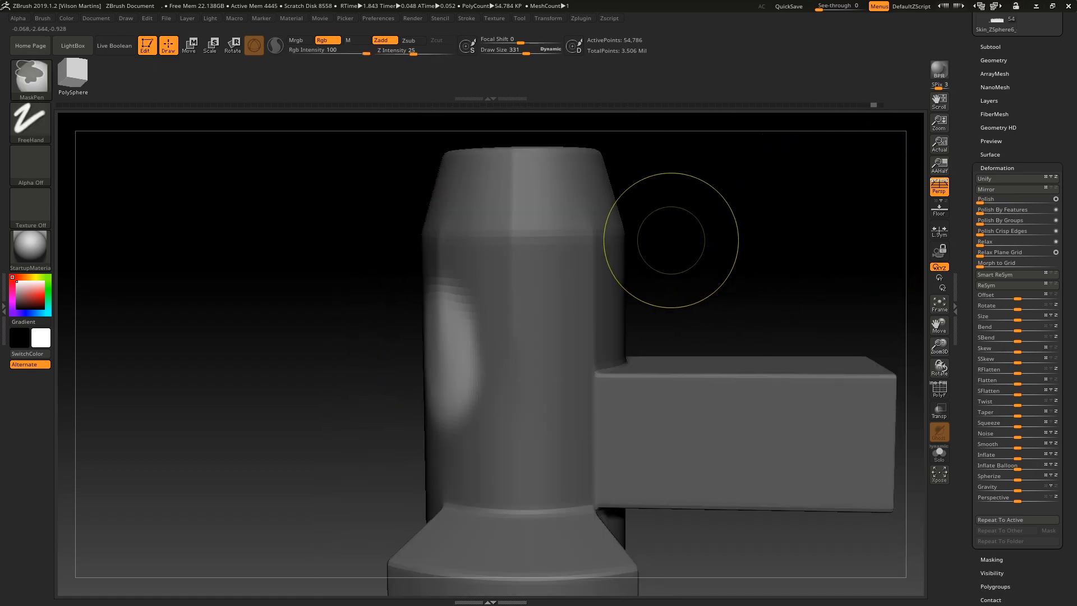
key("ctrl+z")
key("ctrl+z")
key("ctrl+z")
key("ctrl+z")
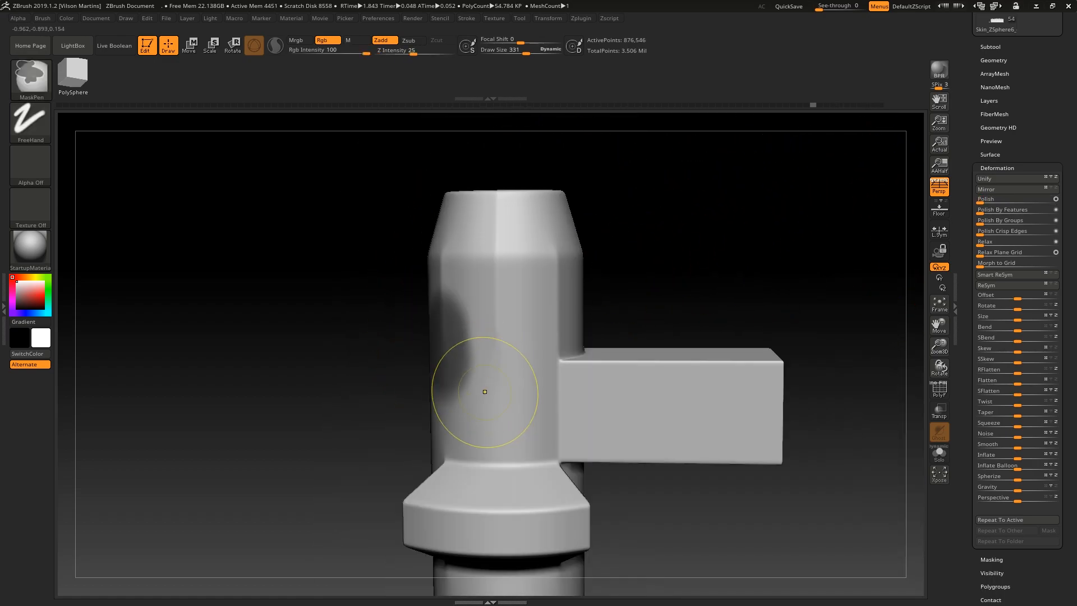
key("ctrl+z")
mouse_move(522, 316)
right_mouse_down()
mouse_move(509, 336)
mouse_move(516, 373)
mouse_move(486, 348)
mouse_move(530, 359)
mouse_move(568, 342)
right_mouse_up()
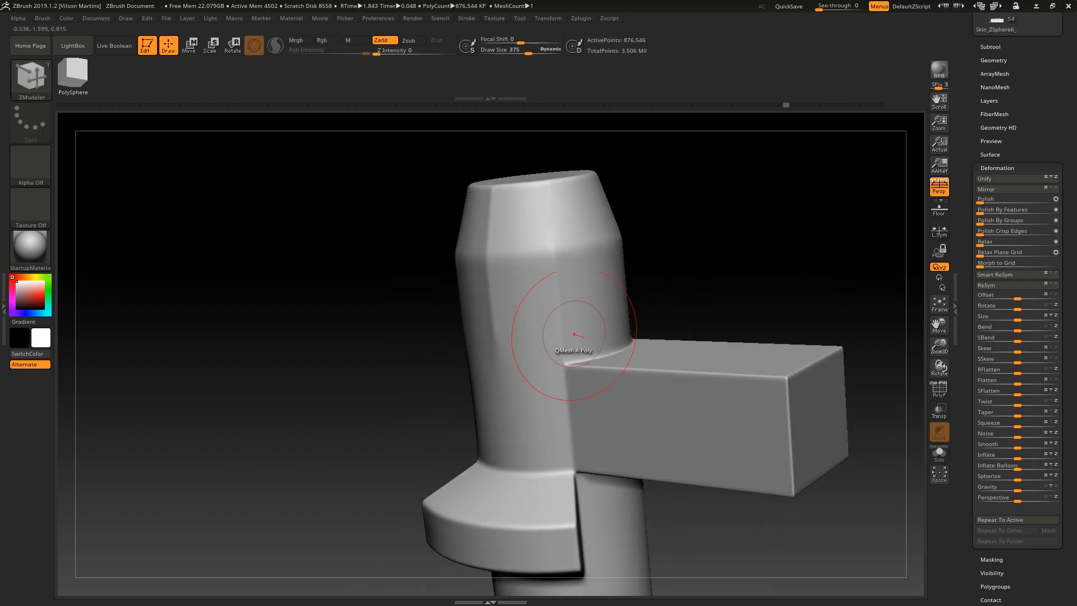
Step: Undo the applied subdivision back to the low-poly mesh and show the polyframe
right_click_drag(669, 360, 449, 371, "alt")
right_click_drag(763, 219, 796, 207)
key("ctrl+z")
key("ctrl+z")
key("ctrl+z")
key("ctrl+z")
key("ctrl+d")
key("ctrl+z")
key("ctrl+z")
key("ctrl+z")
key("shift+f")
key("ctrl+z")
key("ctrl+z")
key("ctrl+z")
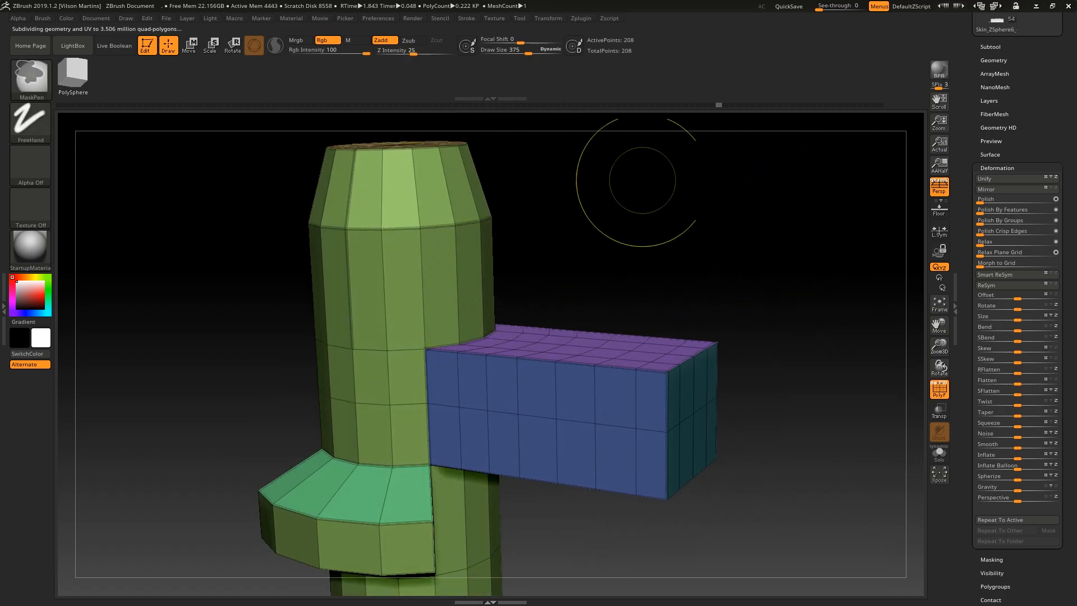
right_click_drag(783, 296, 744, 234, "alt")
key("ctrl+z")
key("ctrl+z")
right_click(668, 359)
mouse_move(673, 326)
right_mouse_down("ctrl")
mouse_move(668, 359)
mouse_move(625, 315)
right_mouse_up("ctrl")
key("ctrl+z")
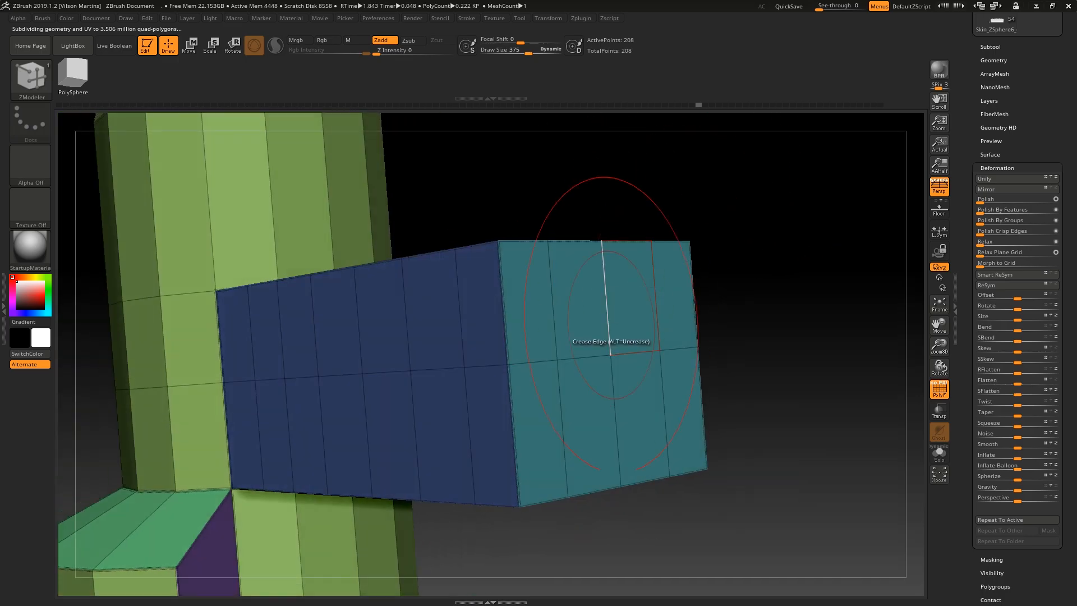
Step: Examine the creased edges around the block's lower corner and underside, with the Geometry settings open
right_click_drag(527, 393, 568, 271, "alt")
right_click_drag(701, 243, 693, 298, "alt")
right_click_drag(525, 310, 557, 391)
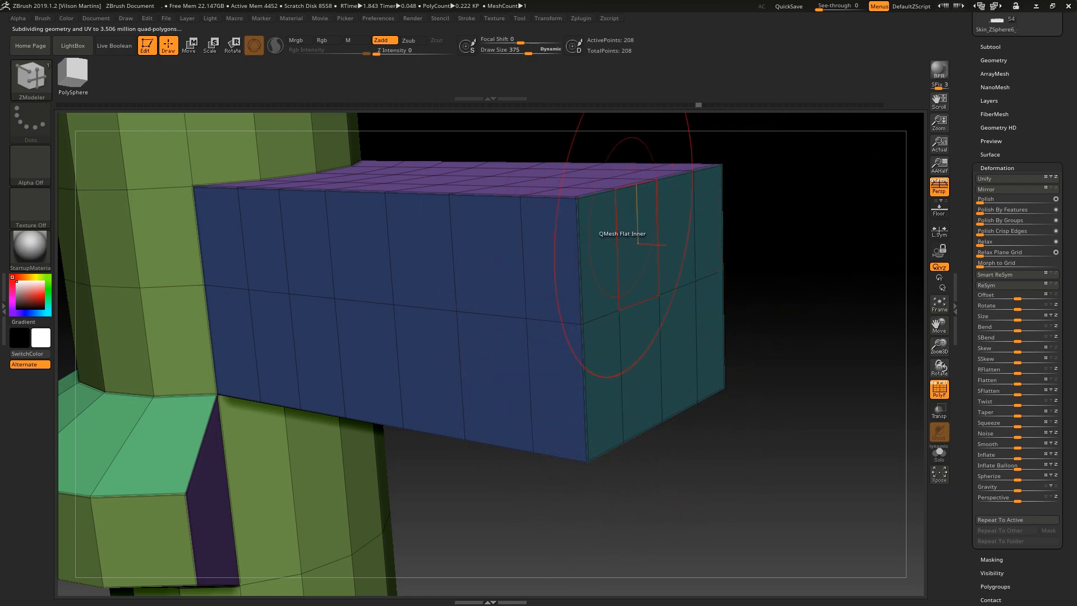
right_click_drag(603, 338, 603, 394, "alt")
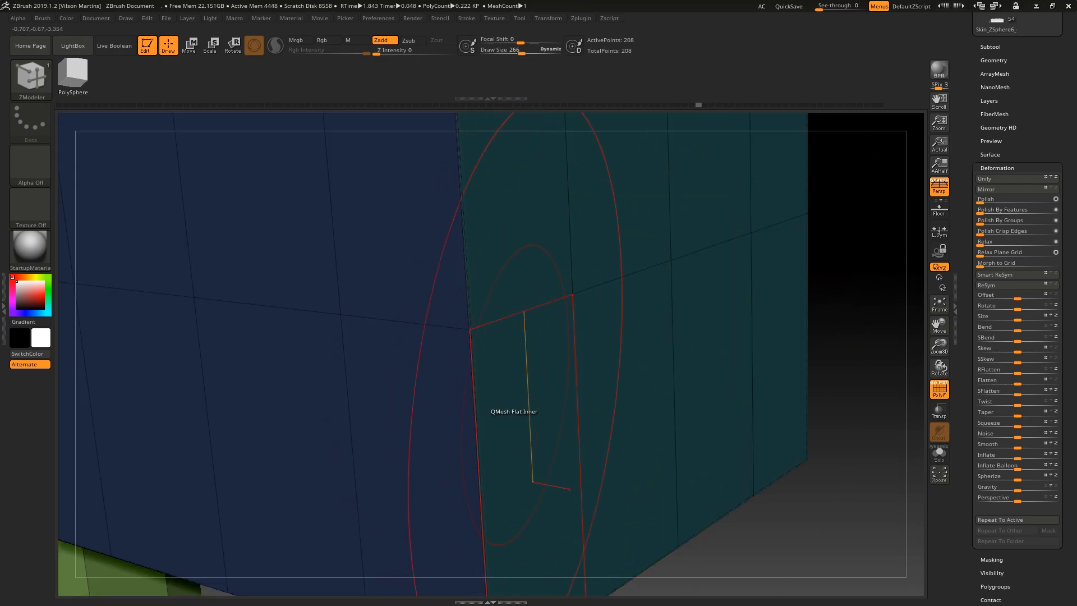
right_click_drag(510, 391, 493, 324, "alt")
left_click(994, 60)
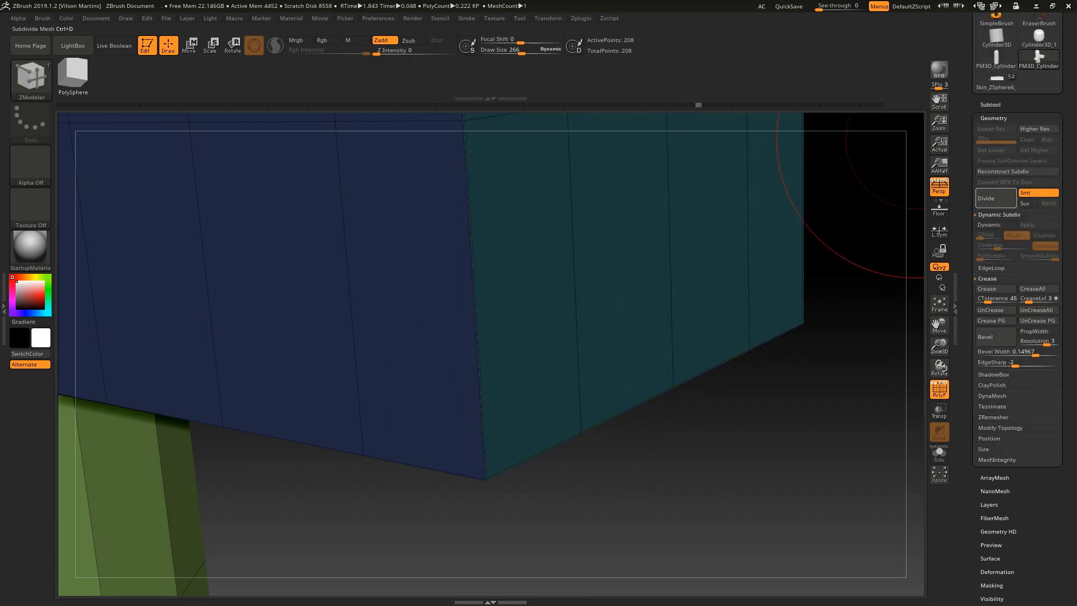
right_click_drag(758, 438, 814, 235)
mouse_move(814, 236)
right_mouse_down()
mouse_move(726, 411)
mouse_move(572, 245)
mouse_move(481, 351)
right_mouse_up()
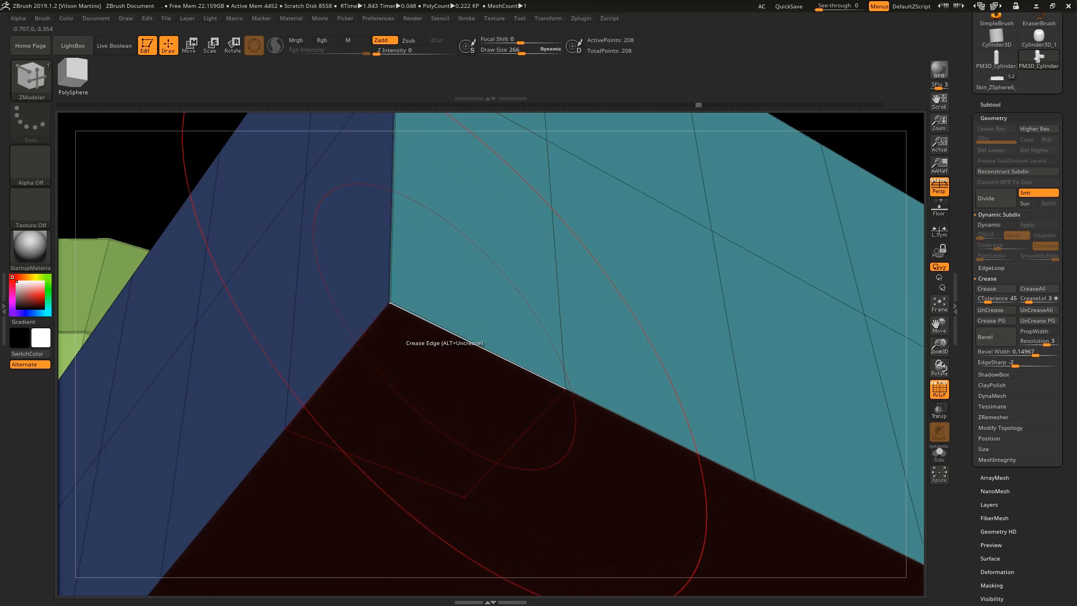
Step: Uncrease the edges around the block's underside using ZModeler's Crease edge action
key("space")
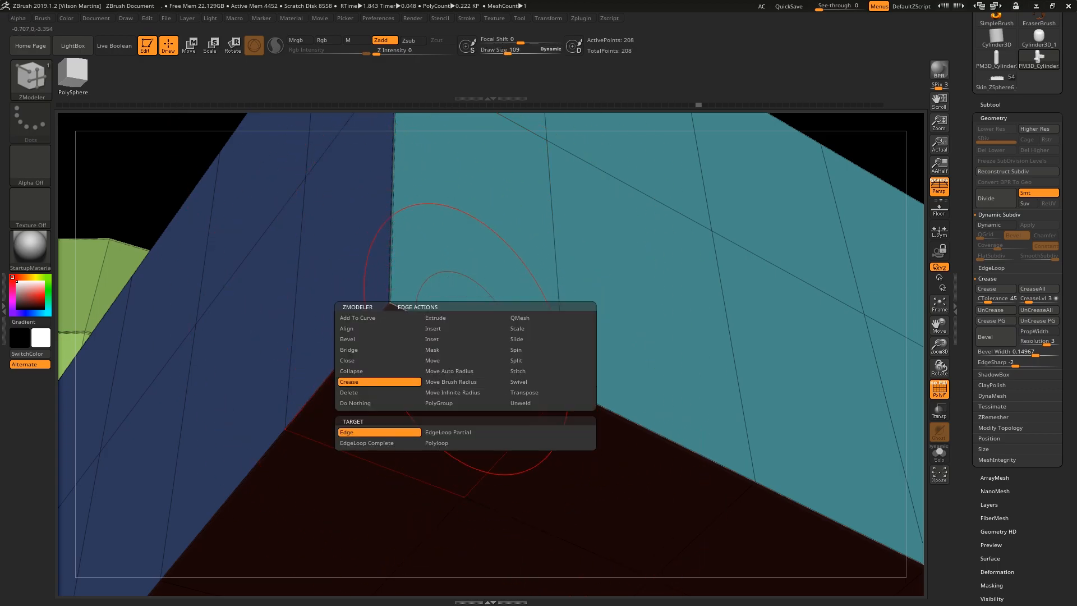
right_click_drag(505, 275, 469, 269)
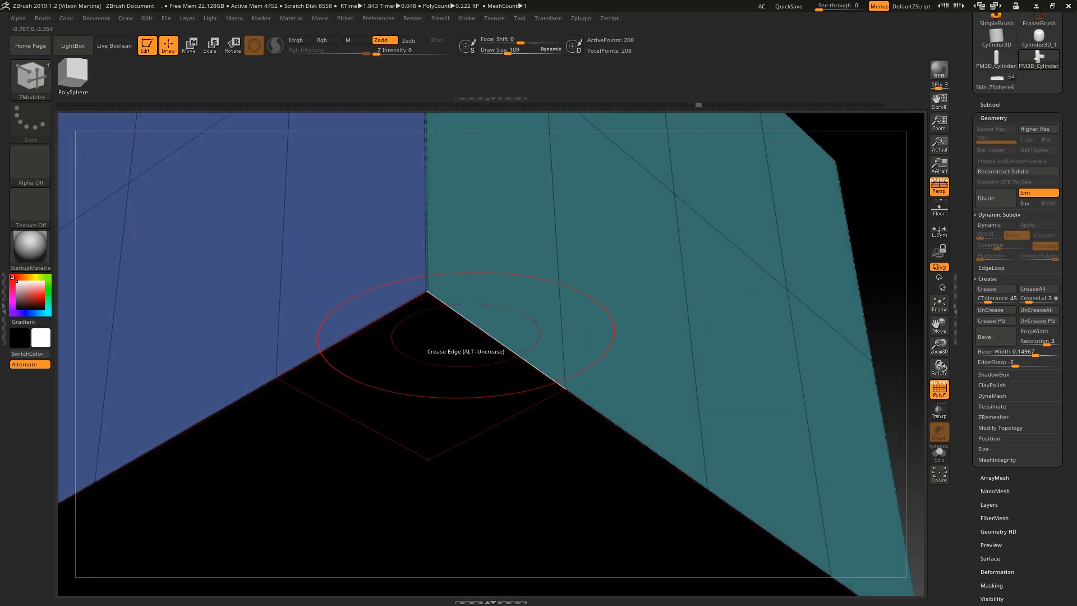
left_click(467, 335)
left_click(473, 363)
right_click_drag(703, 226, 665, 292)
right_click_drag(724, 317, 613, 469)
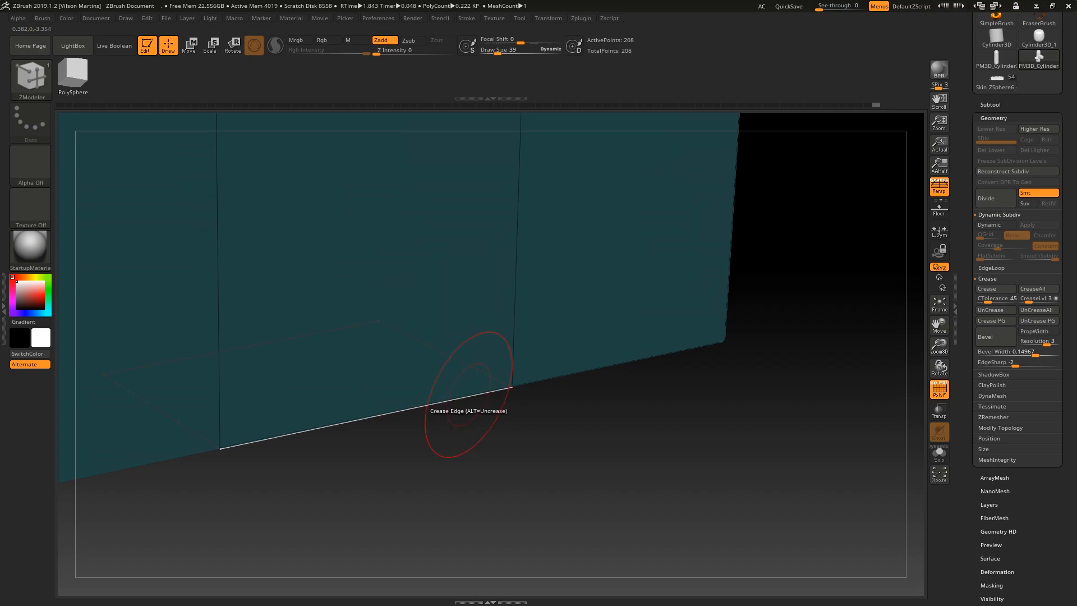
right_click_drag(565, 380, 595, 419)
left_click(398, 356)
Step: Preview the model with dynamic subdivision, switching it off and on to compare the block's lower edges
mouse_move(398, 359)
right_mouse_down()
mouse_move(431, 442)
mouse_move(507, 366)
mouse_move(469, 427)
mouse_move(730, 280)
mouse_move(919, 208)
right_mouse_up()
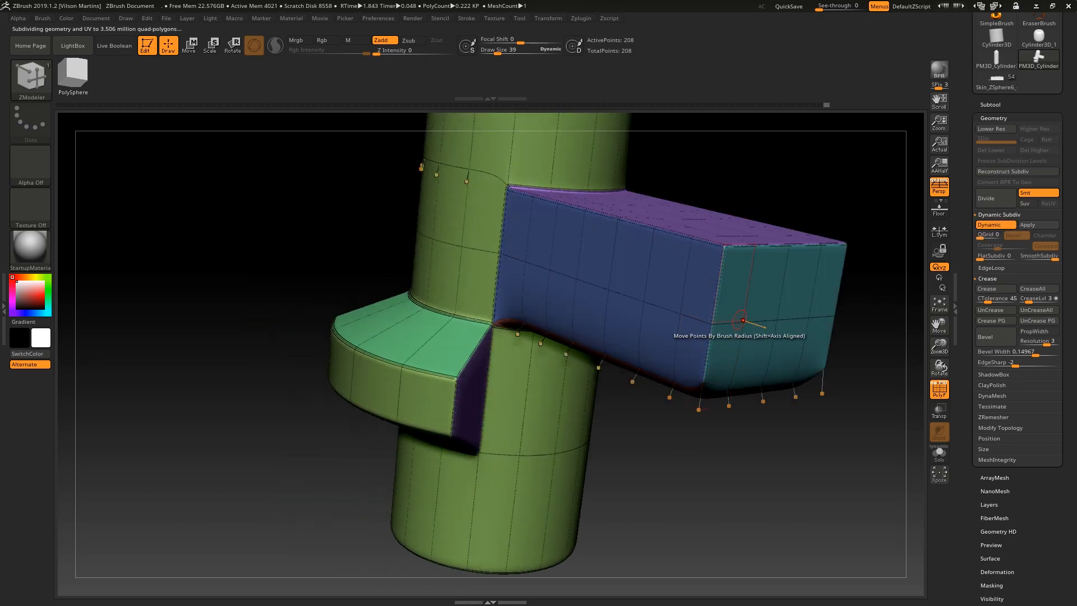
right_click_drag(741, 320, 622, 316)
right_click_drag(857, 226, 918, 238)
left_click(996, 225)
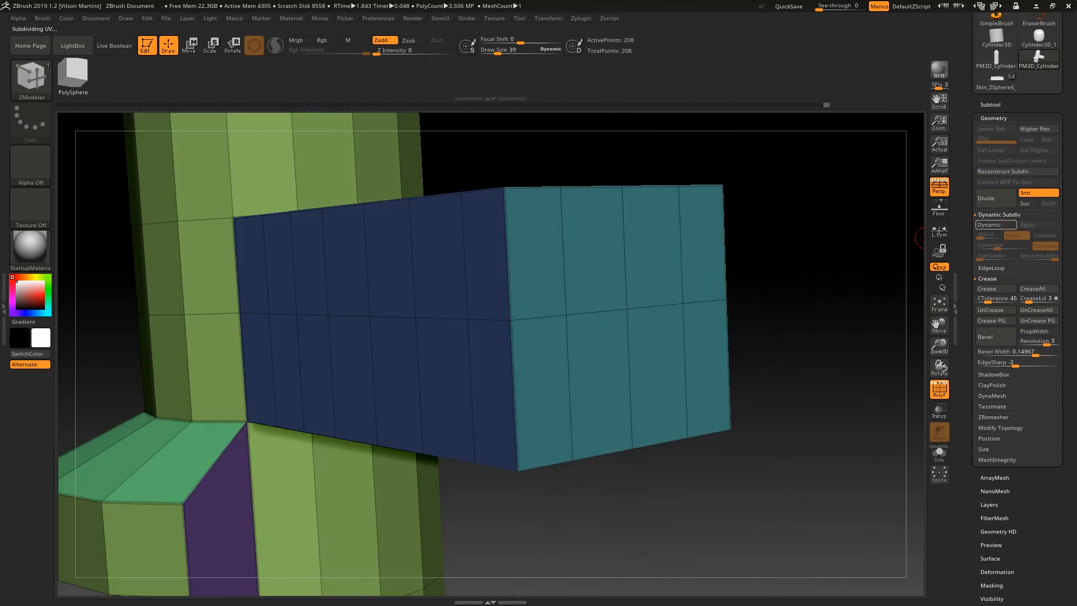
left_click(996, 225)
right_click_drag(548, 334, 553, 421)
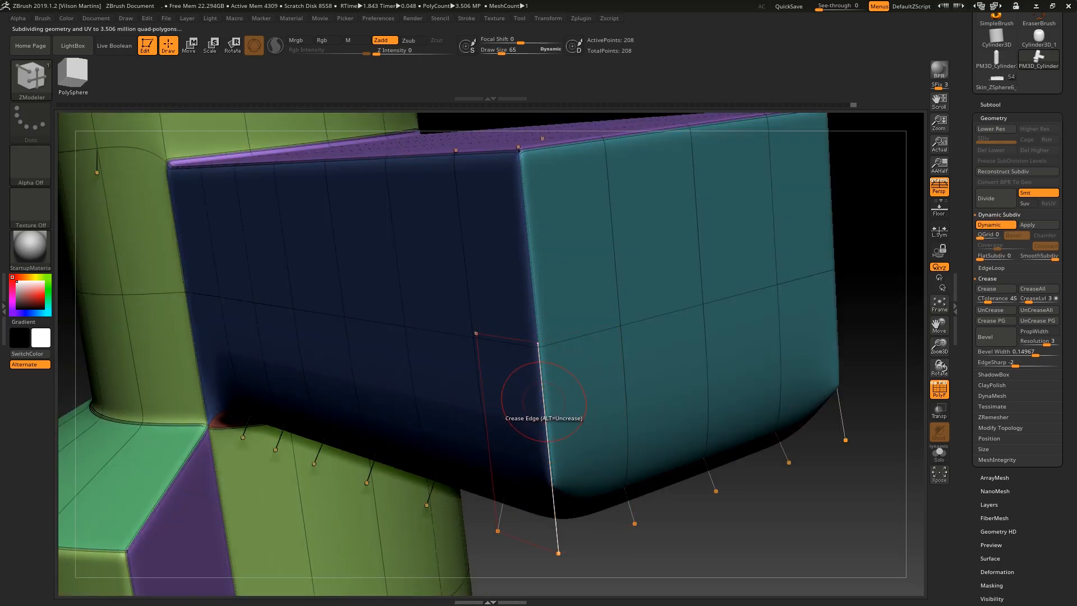
right_click_drag(698, 356, 517, 337)
mouse_move(800, 336)
right_mouse_down()
mouse_move(703, 318)
mouse_move(574, 348)
mouse_move(705, 289)
right_mouse_up()
Step: Mask the model except the middle of the block's bottom edge and move that unmasked part downward
key("ctrl")
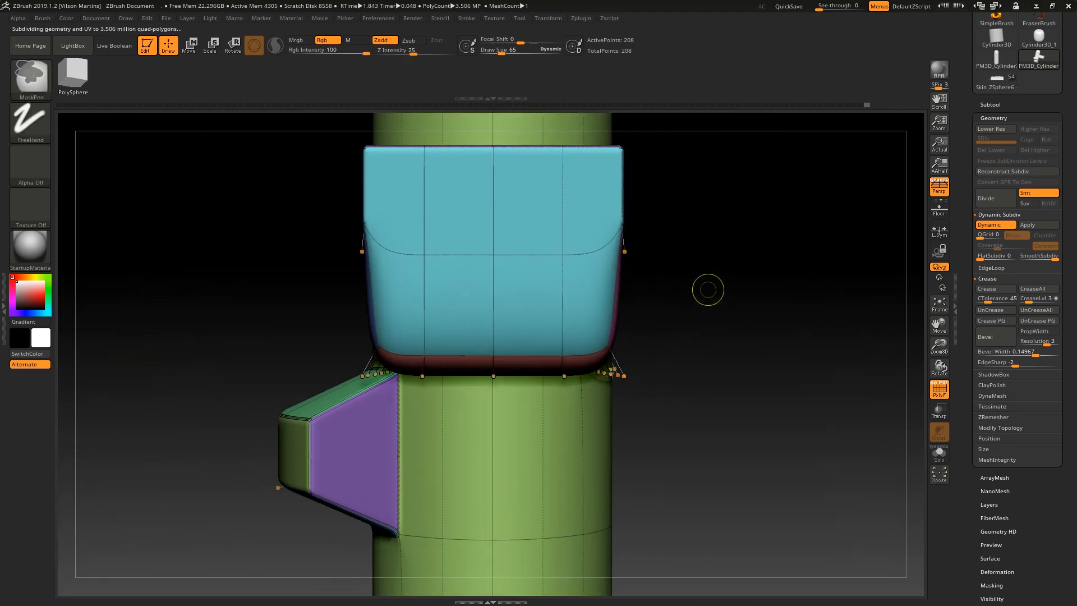
key("w")
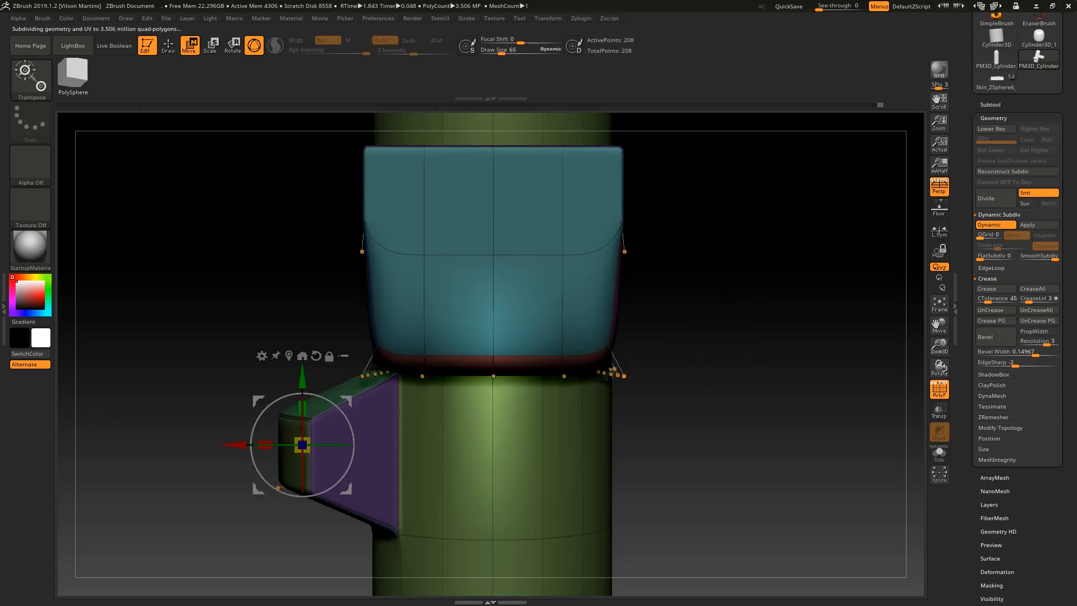
left_click_drag(302, 381, 303, 409)
key("q")
Step: Lower the smooth subdivision level, examine the block's rounded underside, and clear the mask
left_click_drag(1036, 259, 1032, 259)
right_click_drag(594, 242, 660, 233)
left_click_drag(1029, 259, 1036, 259)
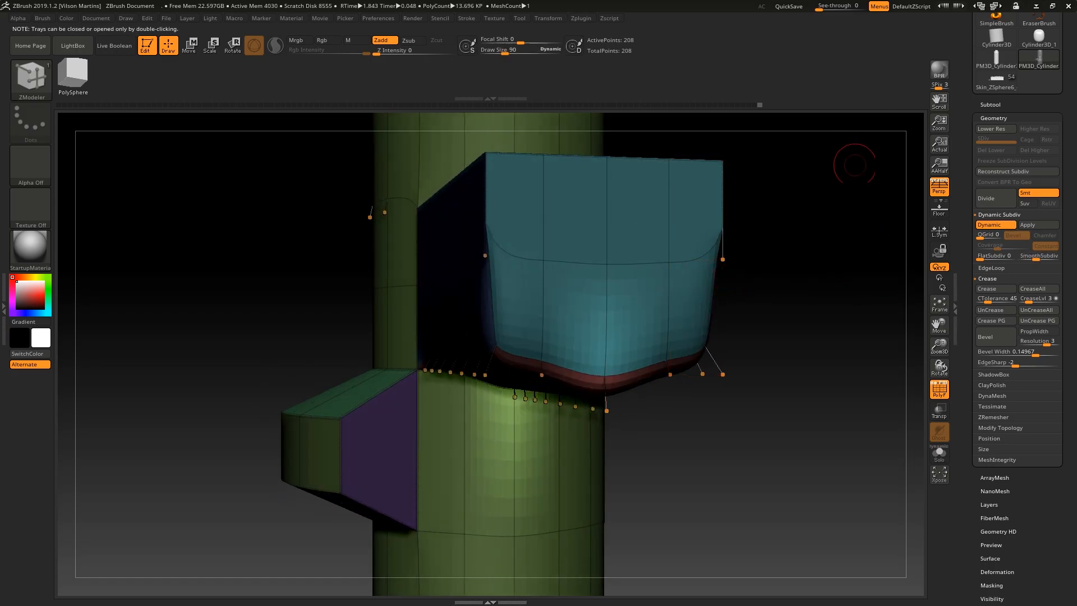
right_click_drag(808, 222, 112, 117)
right_click_drag(605, 255, 766, 187)
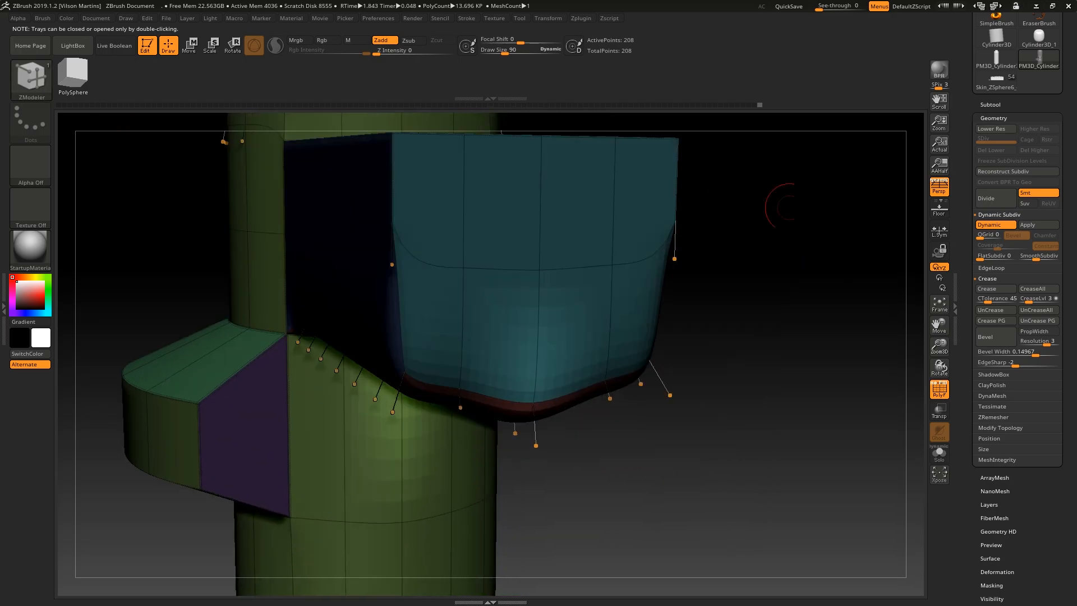
mouse_move(773, 252)
right_mouse_down()
mouse_move(628, 296)
mouse_move(601, 335)
mouse_move(776, 291)
mouse_move(824, 247)
mouse_move(812, 224)
mouse_move(834, 214)
mouse_move(887, 225)
mouse_move(859, 239)
right_mouse_up()
key("shift+f")
left_click_drag(846, 237, 822, 330, "ctrl")
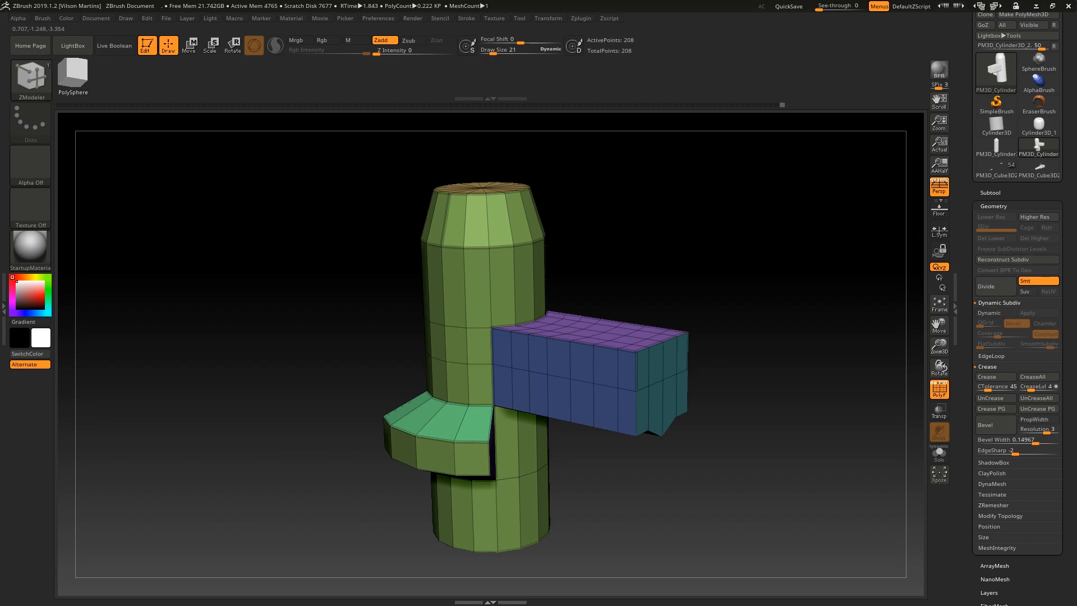
Step: Switch to the aircraft tool and isolate its machine guns without the polyframe
right_click_drag(772, 244, 555, 271, "alt")
left_click(996, 169)
key("shift+f")
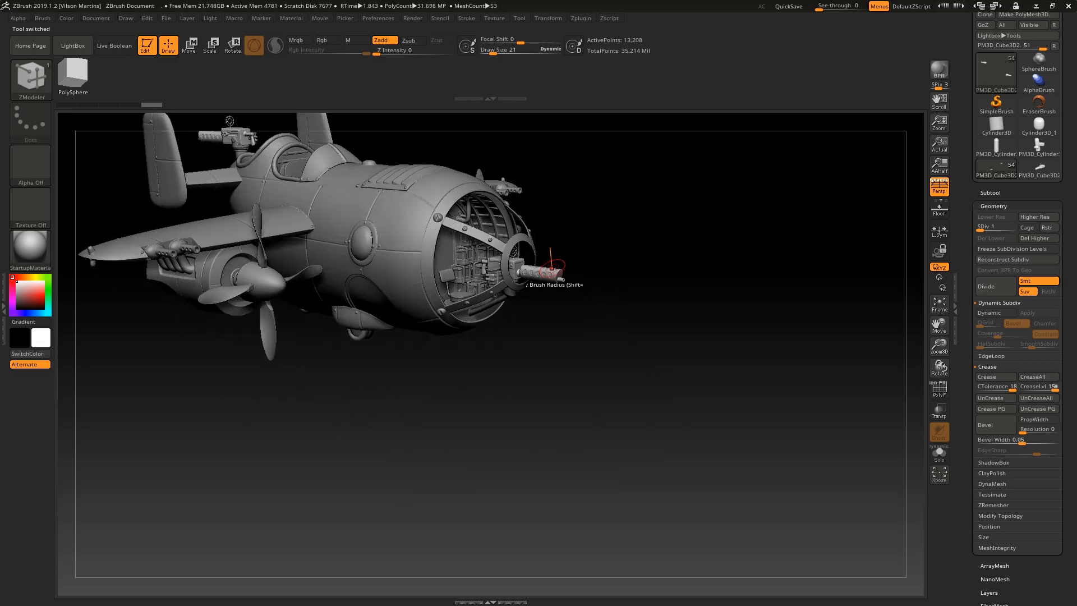
left_click(555, 272)
left_click(737, 237)
key("shift+s")
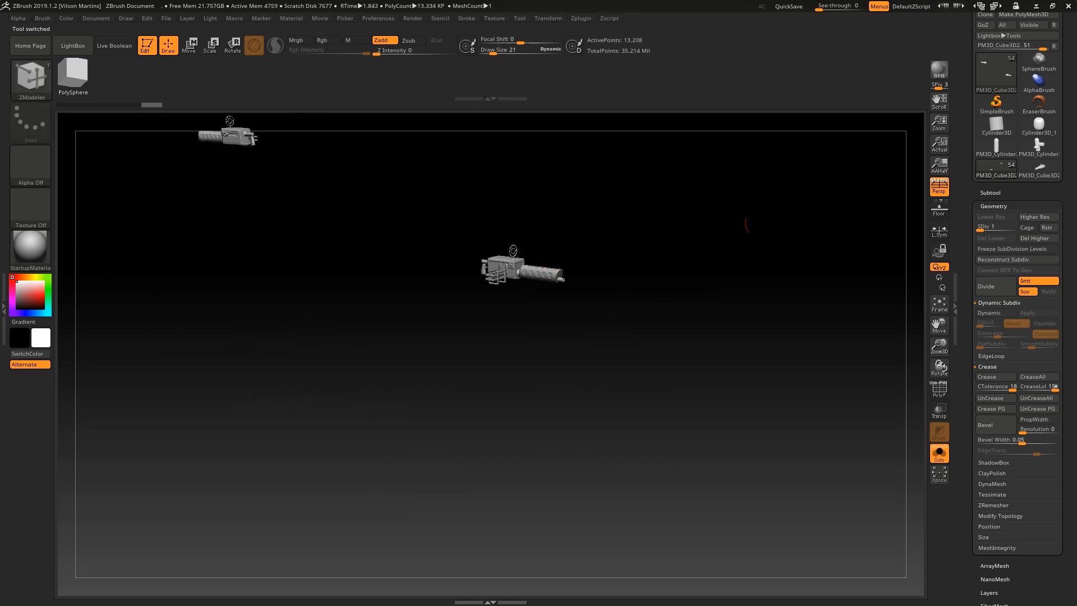
right_click_drag(727, 235, 634, 252)
Step: Switch to the single low-poly machine gun tool and show its polyframe
left_click(1039, 169)
key("shift+f")
right_click_drag(774, 303, 749, 500, "ctrl")
right_click_drag(481, 392, 853, 370)
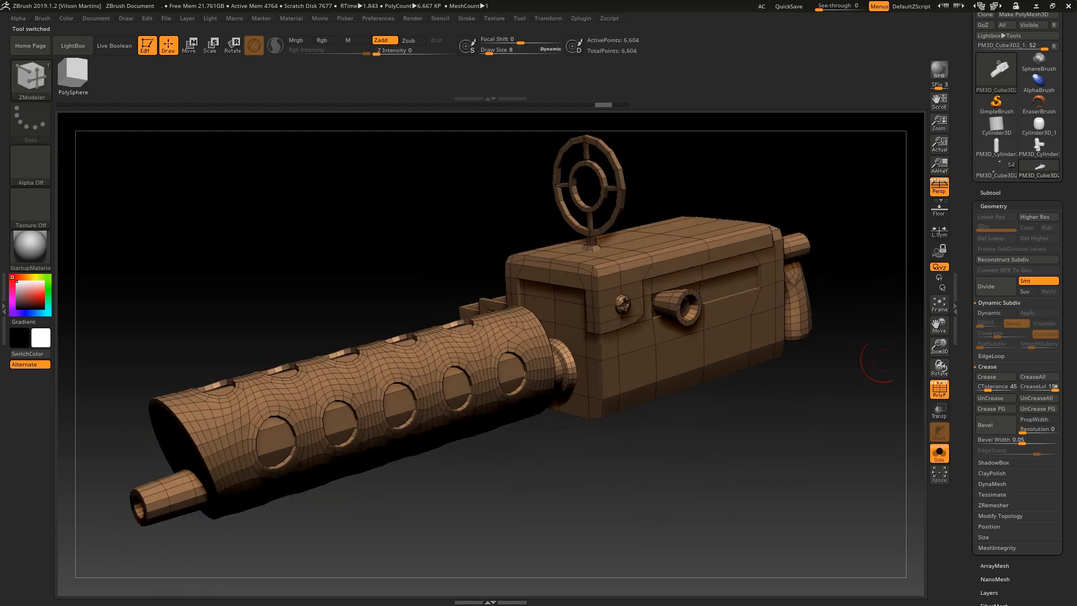
Step: Assign polygroups to the machine gun with Groups By Normals
left_click_drag(1070, 415, 1069, 42)
left_click(996, 327)
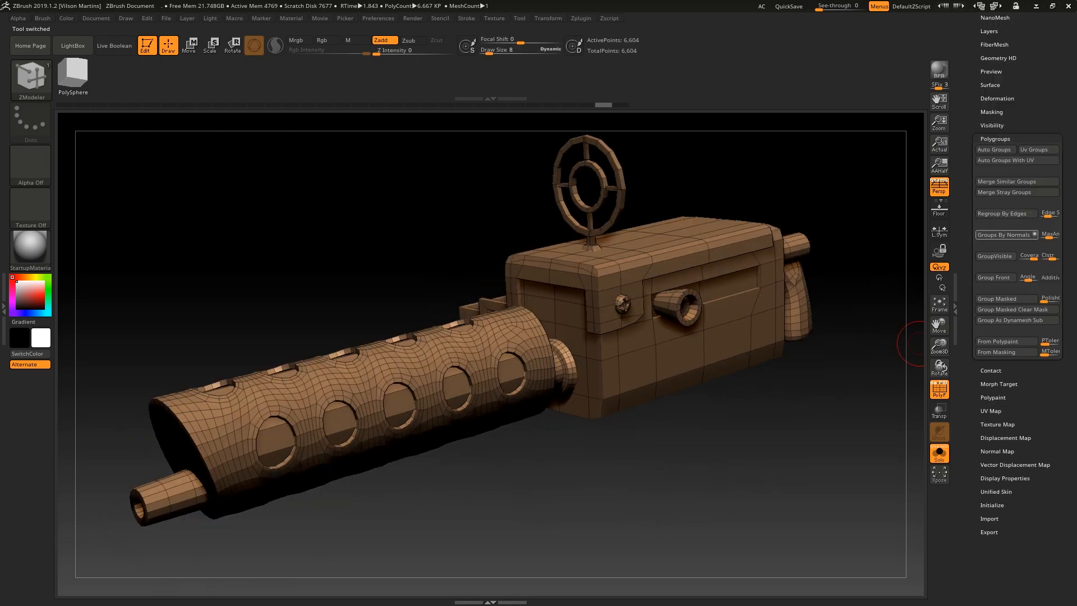
left_click(1005, 234)
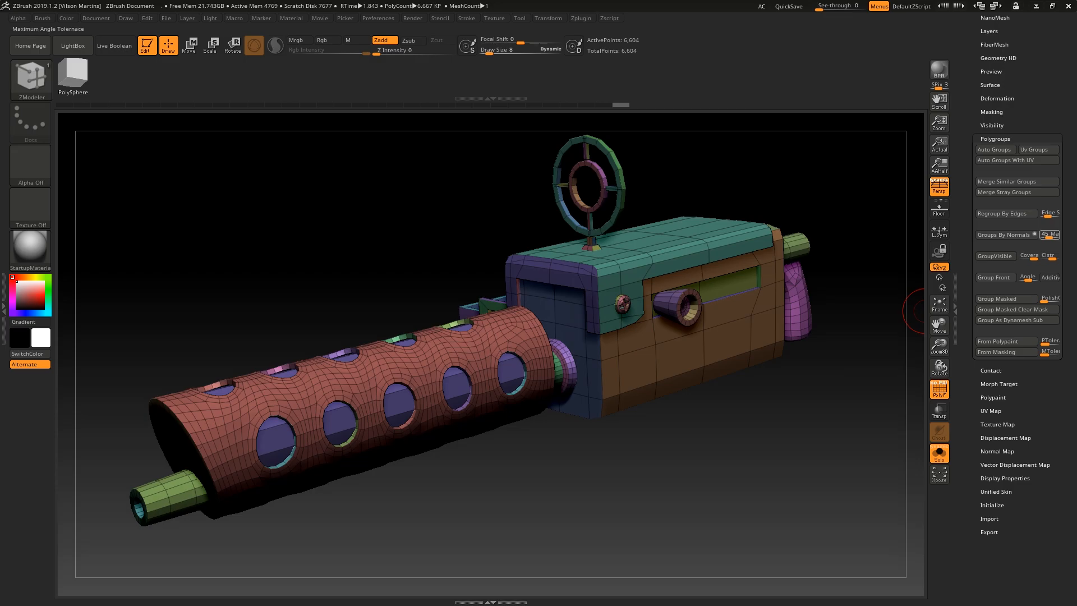
Step: Crease the borders between the machine gun's polygroups
right_click_drag(876, 364, 833, 381)
right_click_drag(601, 270, 592, 236, "ctrl")
right_click_drag(641, 191, 667, 174, "alt")
left_click_drag(966, 152, 966, 455)
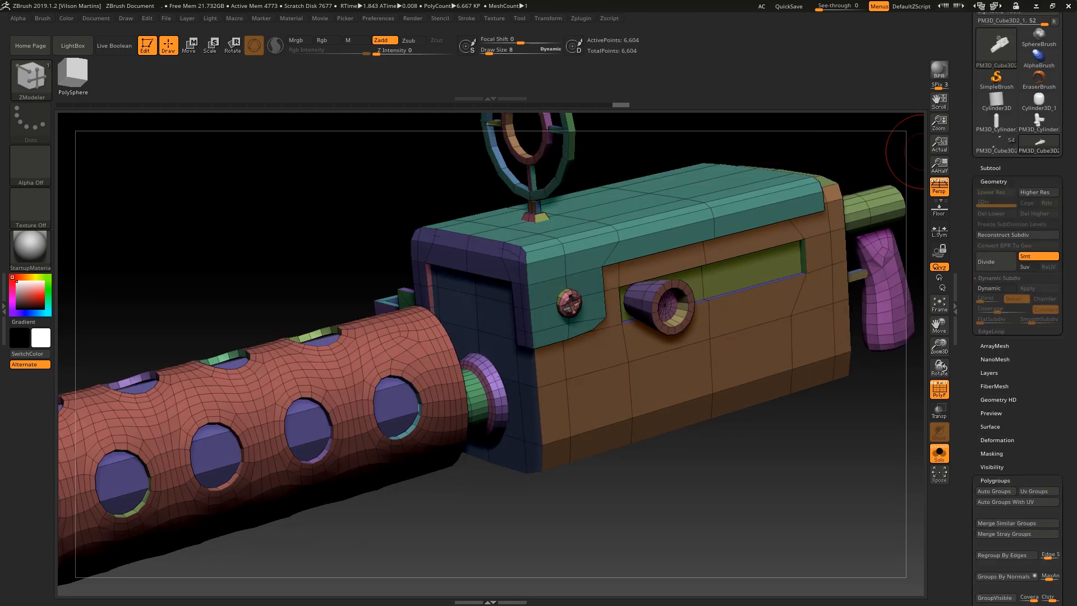
left_click_drag(966, 336, 966, 263)
right_click_drag(890, 477, 893, 512, "ctrl")
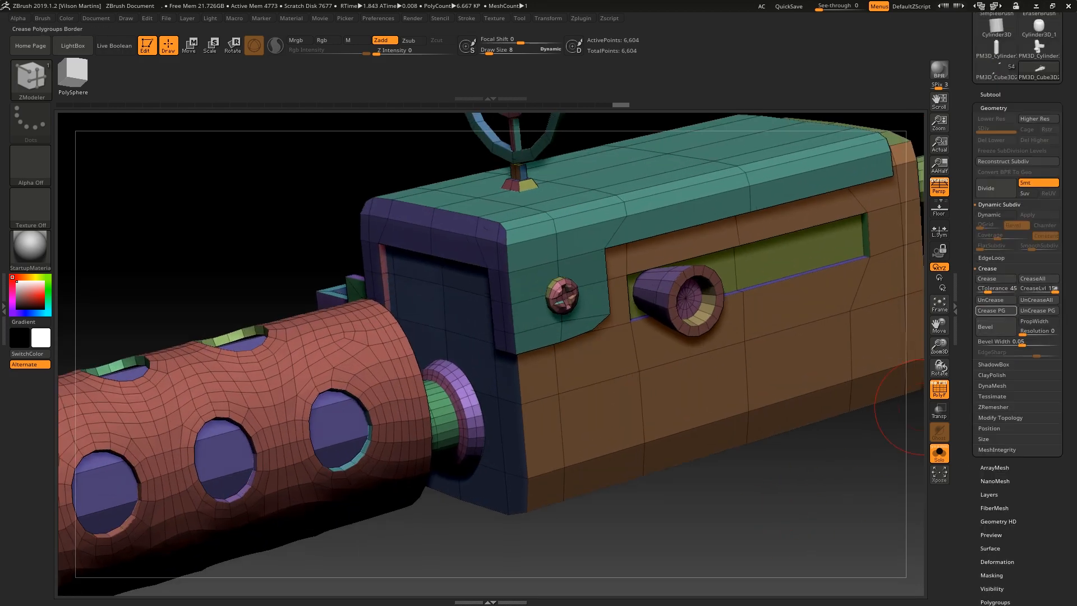
left_click(995, 310)
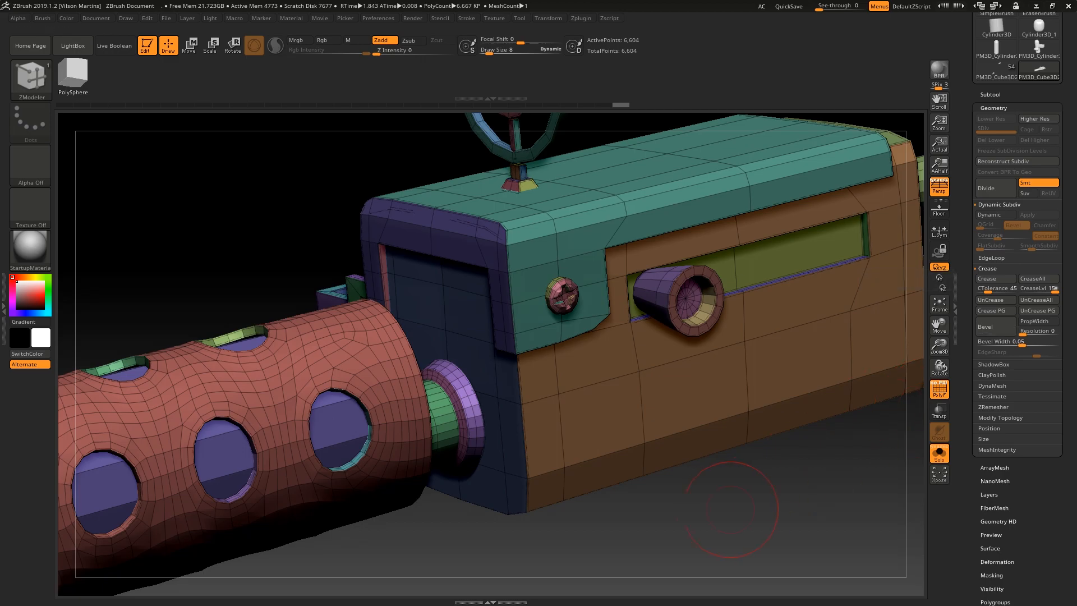
Step: Turn on dynamic subdivision for the gun with the polyframe hidden, and remove all of its creases
right_click_drag(553, 250, 552, 309, "ctrl")
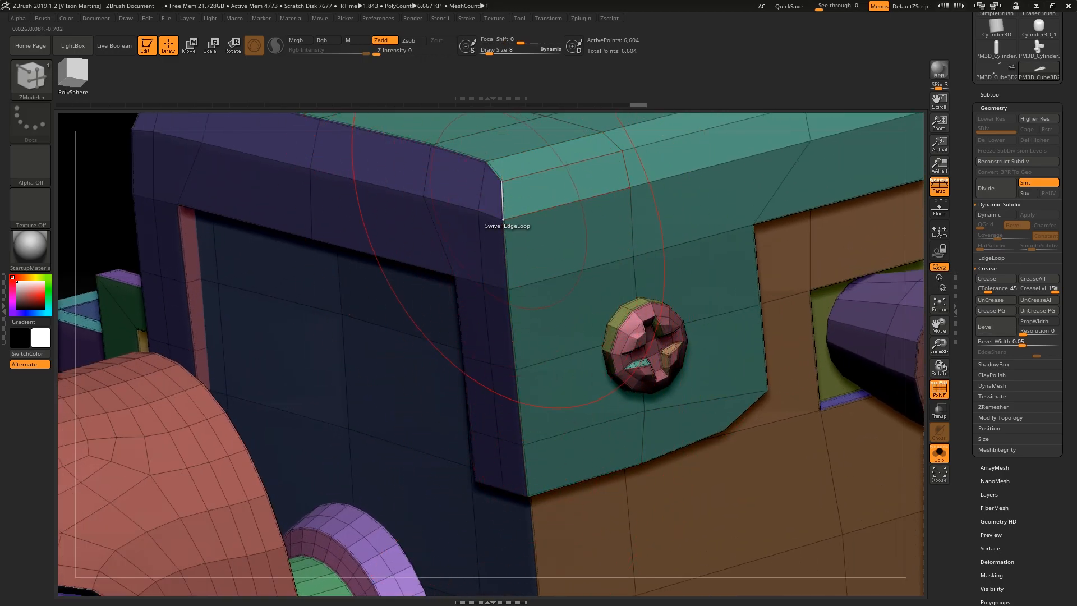
right_click_drag(524, 246, 527, 202, "ctrl")
right_click_drag(844, 325, 800, 339, "alt")
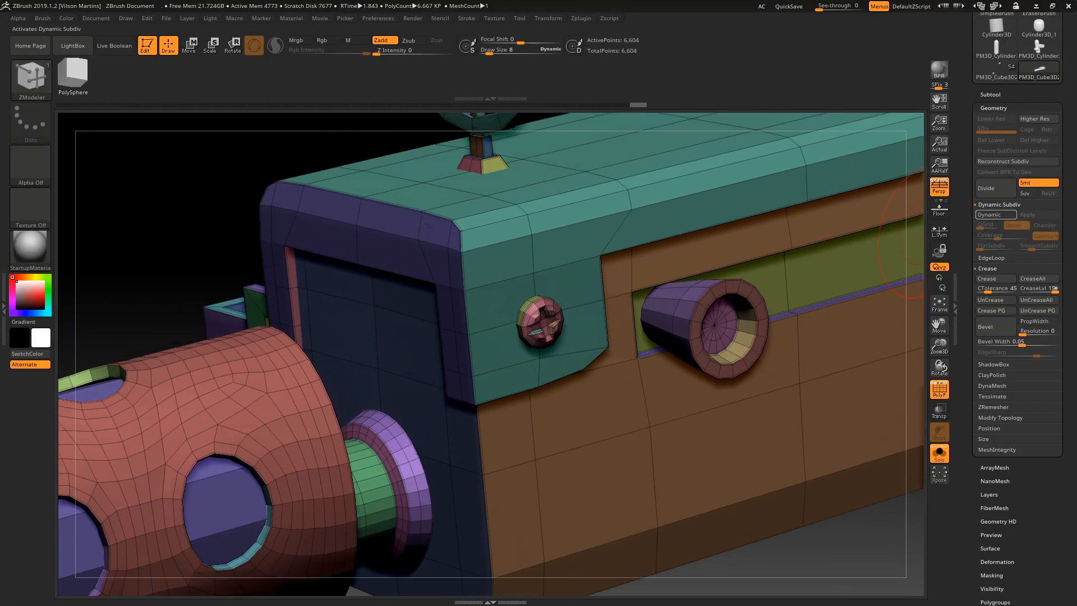
left_click(996, 215)
key("shift+f")
right_click_drag(603, 248, 519, 253, "alt")
left_click(1039, 300)
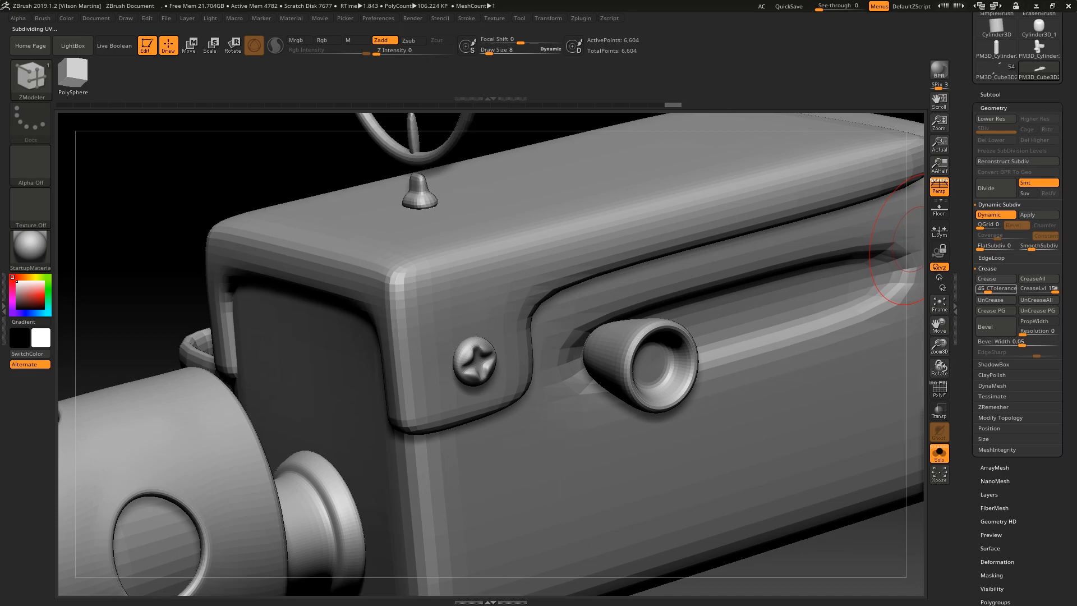
Step: Crease the gun along its polygroup borders and set SmoothSubdiv to 6
mouse_move(541, 320)
right_mouse_down("ctrl")
mouse_move(572, 244)
mouse_move(470, 337)
right_mouse_up("ctrl")
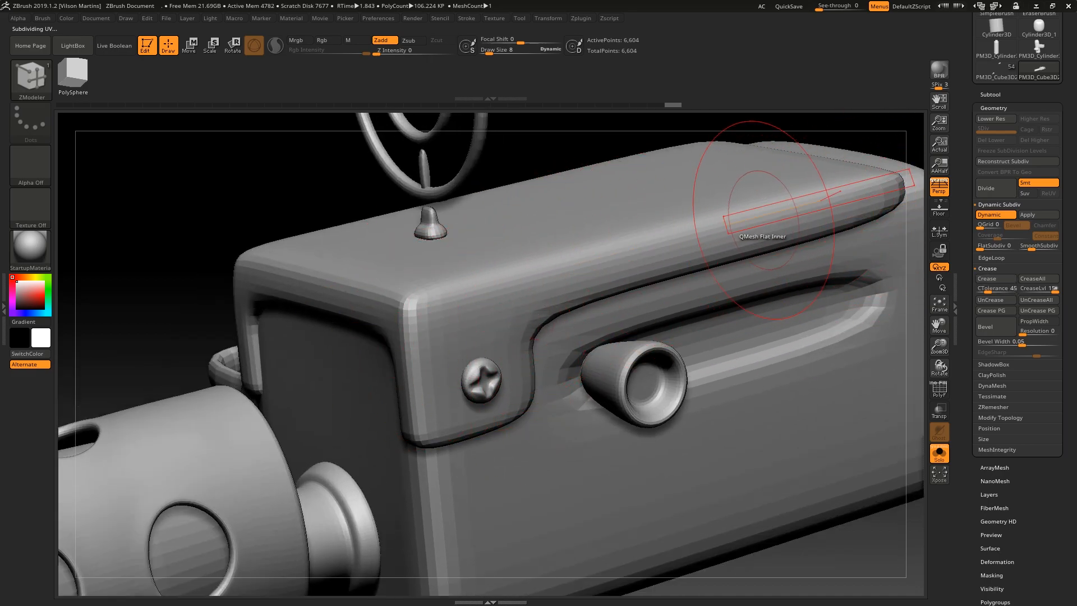
right_click_drag(532, 355, 526, 395, "ctrl")
right_click_drag(621, 377, 691, 301, "ctrl")
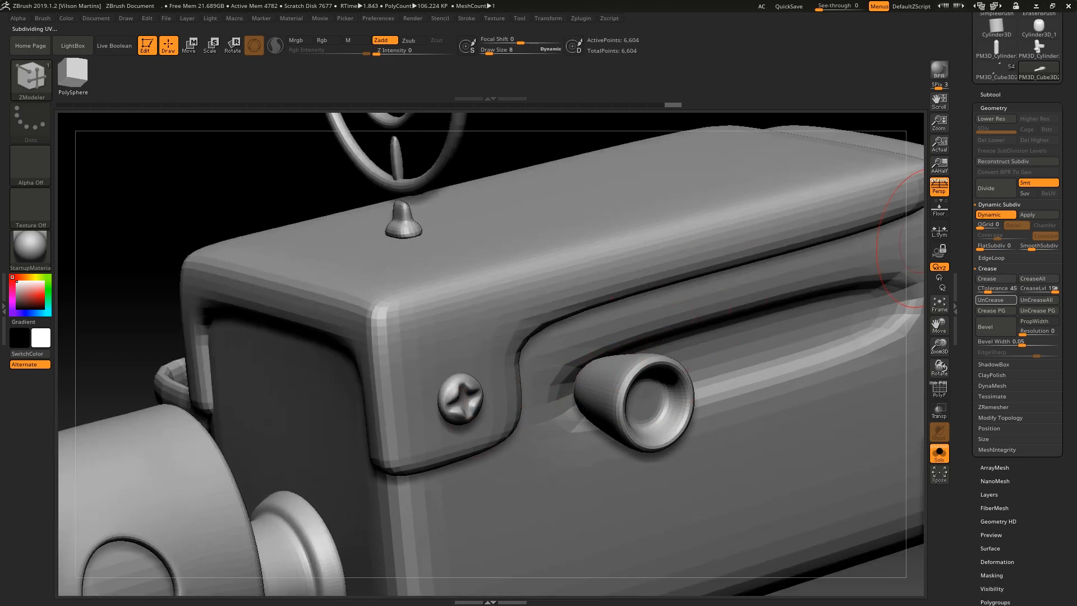
left_click(992, 311)
right_click_drag(919, 320, 854, 294, "alt")
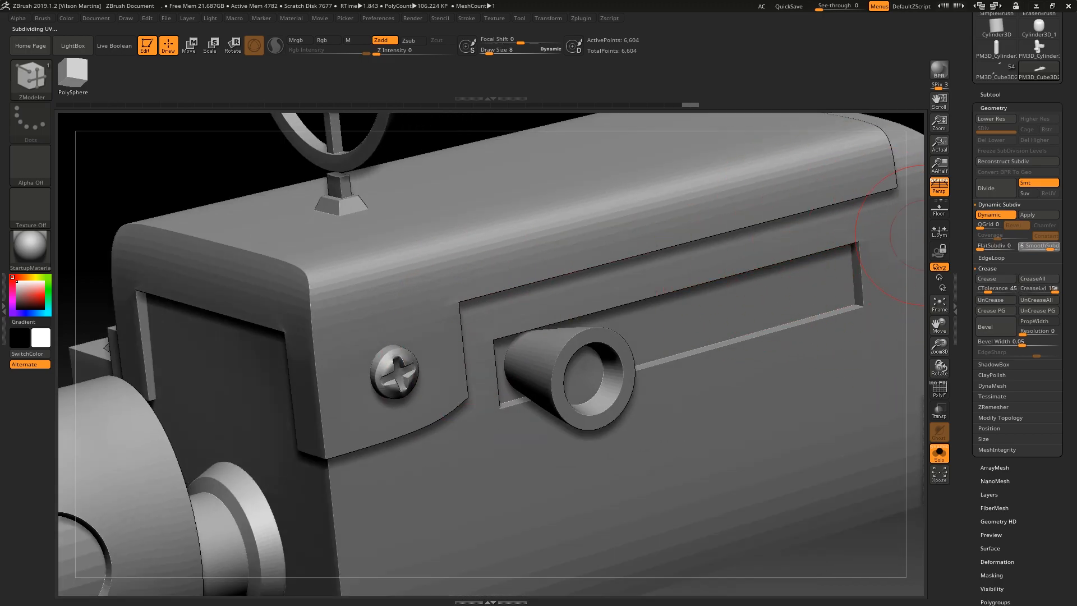
Step: Reduce the crease level through 4, 3 and 2, comparing the softness of the gun's edges
left_click_drag(1056, 290, 1049, 291)
right_click_drag(428, 523, 512, 406, "alt")
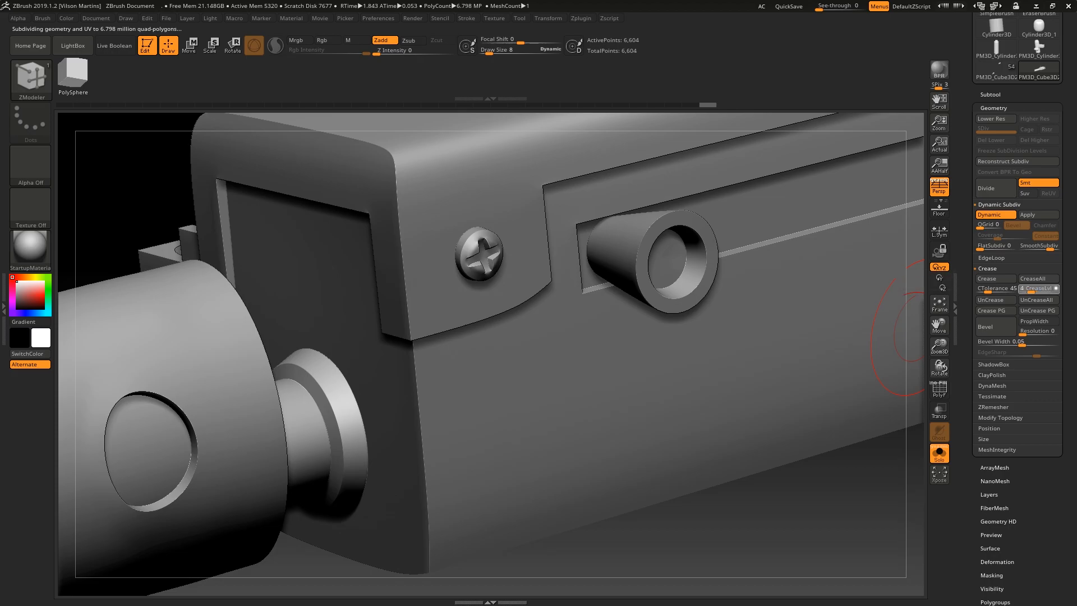
right_click_drag(504, 322, 526, 398, "alt")
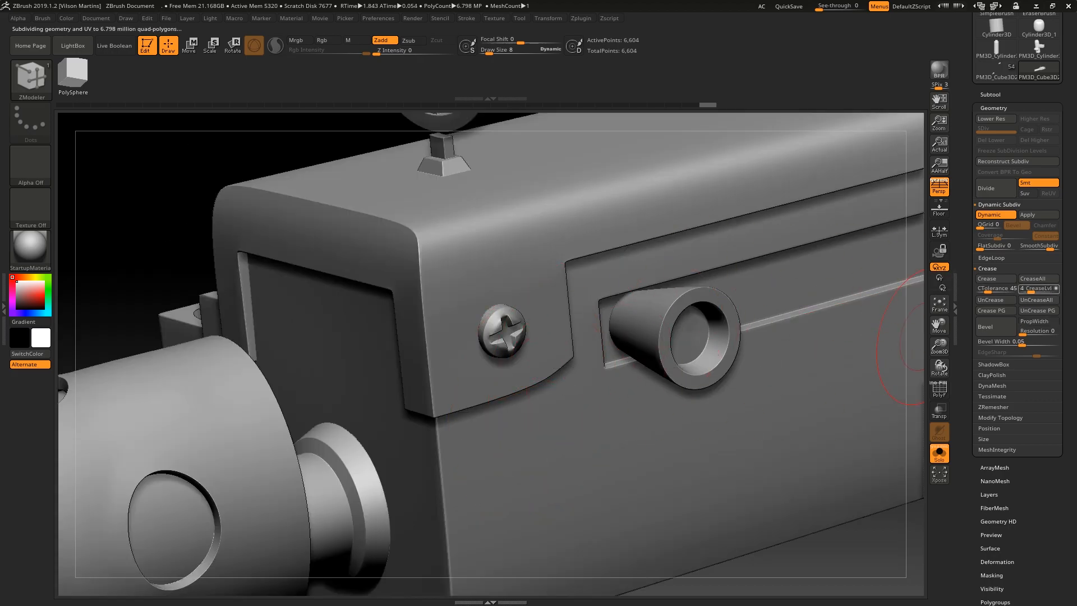
right_click_drag(490, 473, 499, 314, "alt")
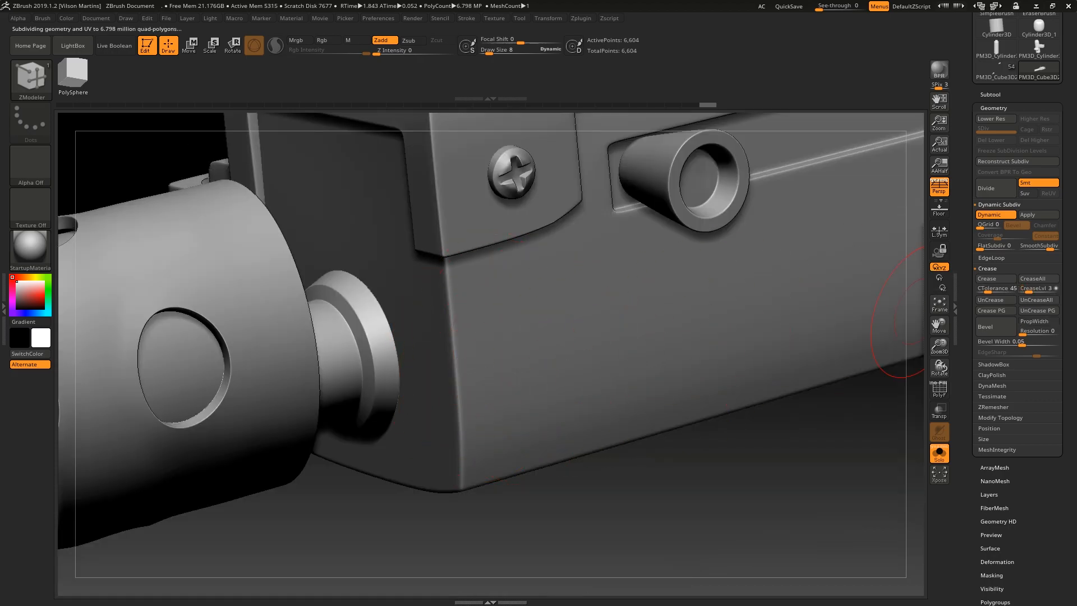
right_click_drag(786, 348, 763, 303, "ctrl")
right_click_drag(595, 427, 584, 344, "ctrl")
mouse_move(714, 247)
right_mouse_down()
mouse_move(634, 239)
mouse_move(628, 331)
mouse_move(730, 348)
mouse_move(850, 331)
mouse_move(919, 219)
right_mouse_up()
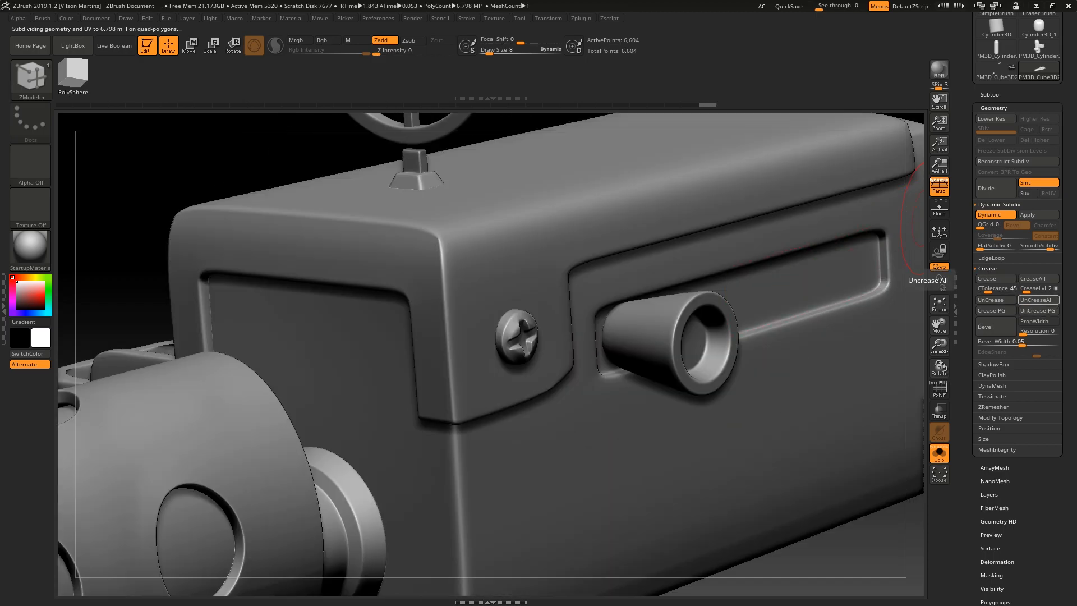
Step: Try removing all creases from the gun and undo it
left_click(1038, 301)
key("ctrl+z")
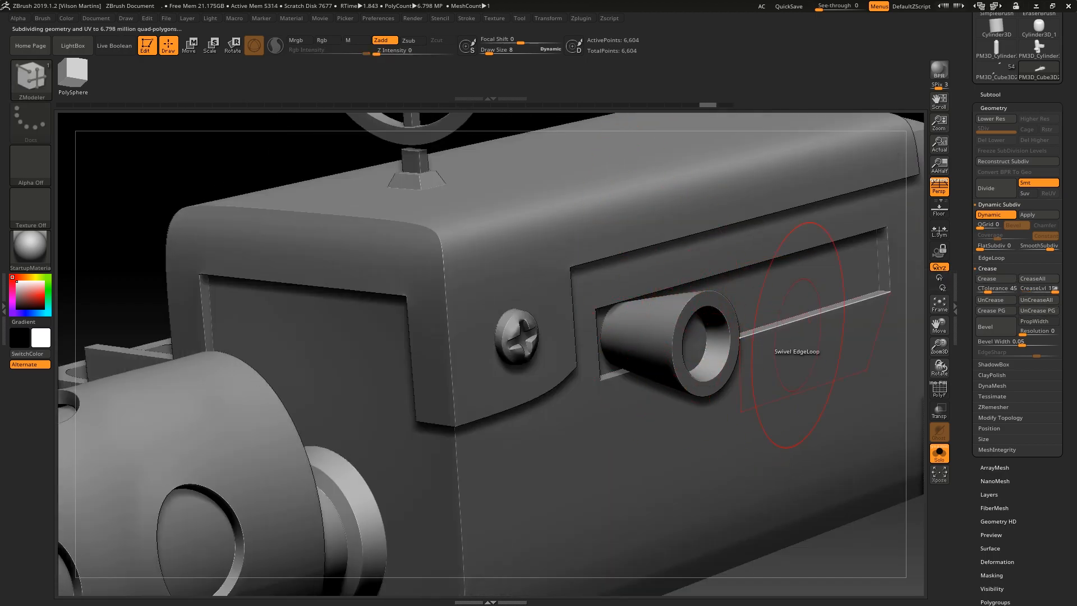
Step: Set the crease level to 2 and apply the gun's dynamic subdivision as real levels up to SDiv 6
left_click(1031, 289)
mouse_move(628, 320)
right_mouse_down()
mouse_move(513, 322)
mouse_move(623, 303)
right_mouse_up()
right_click_drag(623, 303, 603, 342, "ctrl")
right_click_drag(782, 349, 743, 238, "alt")
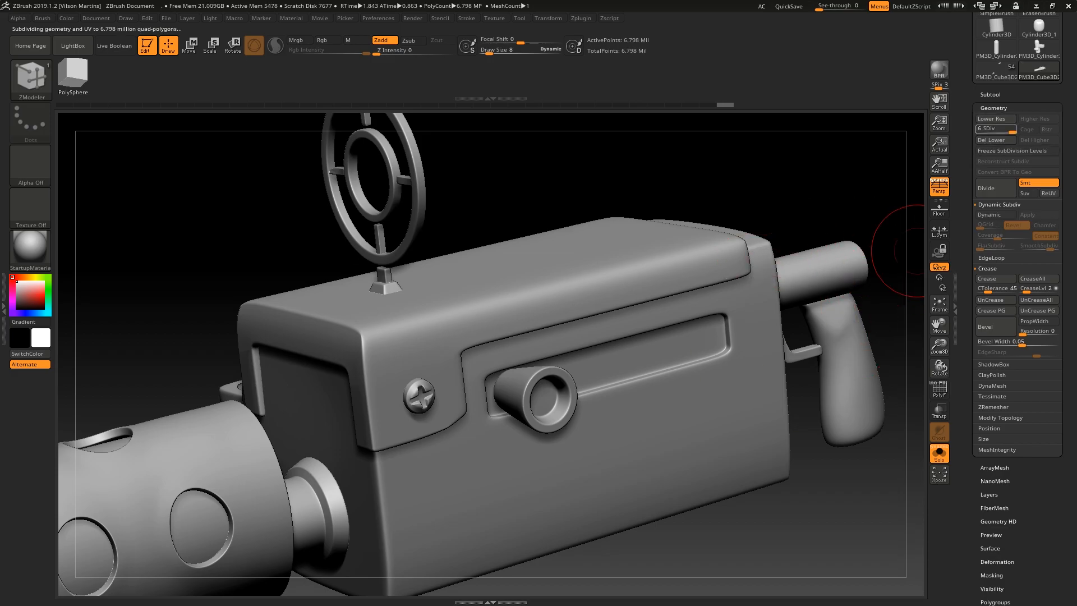
Step: Try a fine DamStandard brush stroke across the side of the gun's body
right_click_drag(764, 166, 691, 188, "ctrl")
left_click(31, 78)
key("d")
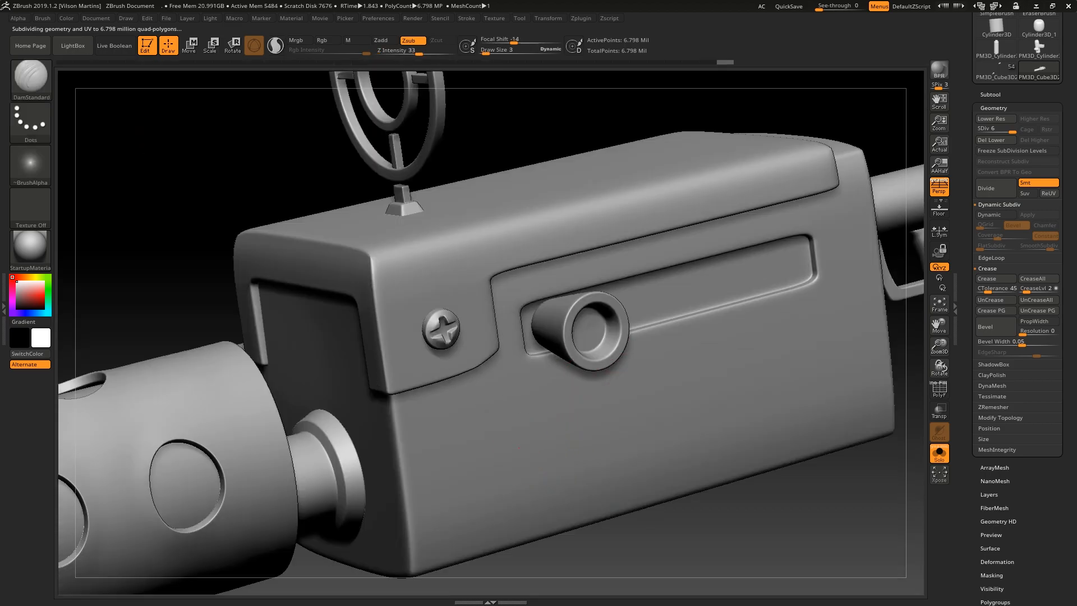
mouse_move(510, 471)
left_mouse_down()
mouse_move(673, 409)
mouse_move(808, 337)
left_mouse_up()
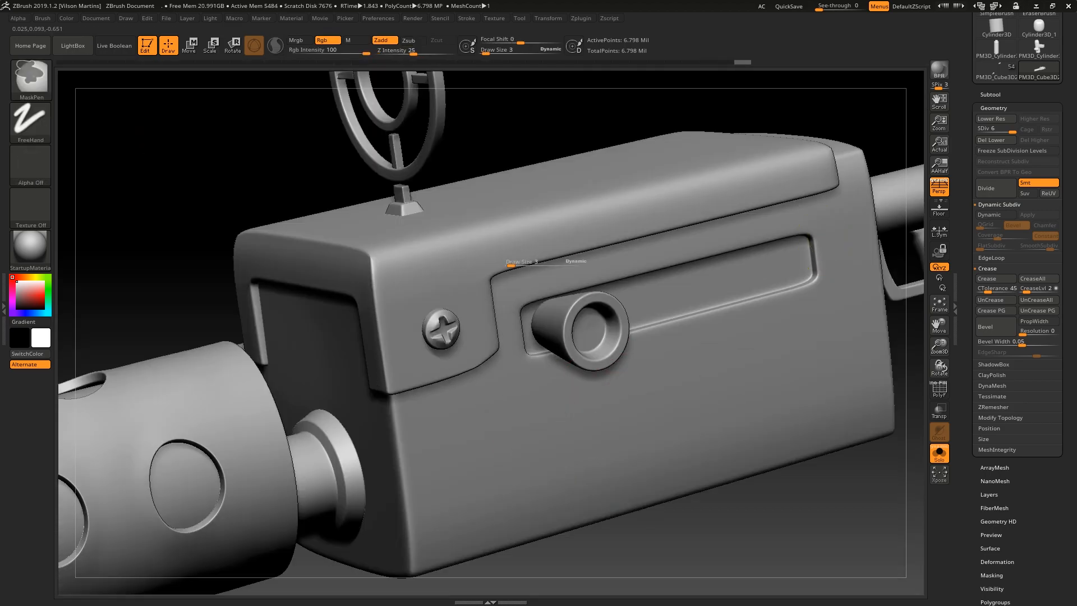
Step: Examine the gun's smoothed edges around the sight and lower the model to SDiv 1
mouse_move(522, 275)
right_mouse_down()
mouse_move(538, 337)
mouse_move(531, 287)
mouse_move(495, 394)
right_mouse_up()
right_click_drag(429, 372, 437, 255)
right_click_drag(433, 132, 486, 306, "alt")
mouse_move(485, 306)
right_mouse_down()
mouse_move(541, 285)
mouse_move(562, 417)
mouse_move(517, 329)
mouse_move(542, 146)
mouse_move(508, 180)
mouse_move(539, 314)
right_mouse_up()
key("shift+f")
right_click_drag(538, 315, 574, 350)
key("shift+d")
key("shift+d")
key("shift+d")
key("shift+d")
key("shift+d")
Step: Examine the whole gun's polygroup wireframe at SDiv 1, and return the model to its highest subdivision level
key("shift+f")
key("shift+f")
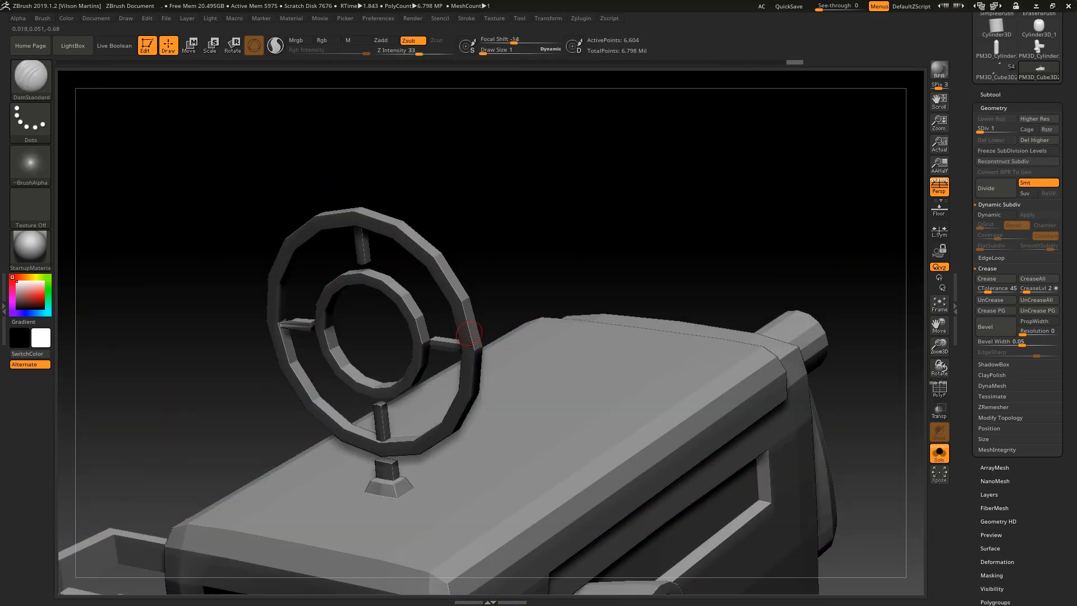
mouse_move(508, 438)
right_mouse_down("alt")
mouse_move(538, 251)
mouse_move(584, 212)
right_mouse_up("alt")
mouse_move(793, 233)
right_mouse_down()
mouse_move(622, 280)
mouse_move(585, 395)
right_mouse_up()
right_click_drag(559, 477, 548, 348, "alt")
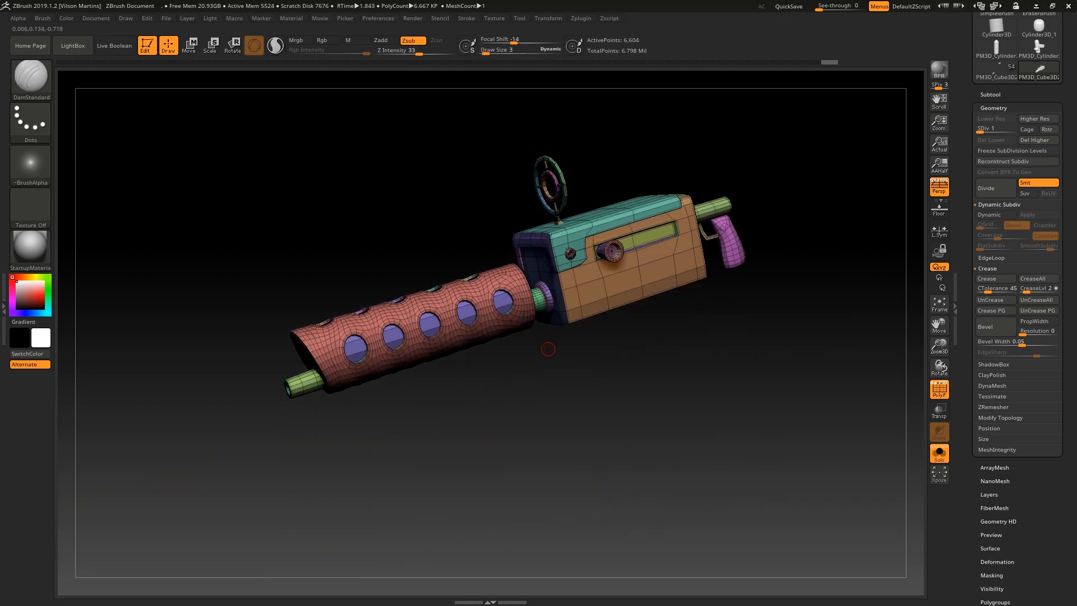
mouse_move(655, 247)
right_mouse_down("alt")
mouse_move(589, 332)
mouse_move(598, 338)
mouse_move(571, 336)
mouse_move(622, 387)
mouse_move(649, 281)
right_mouse_up("alt")
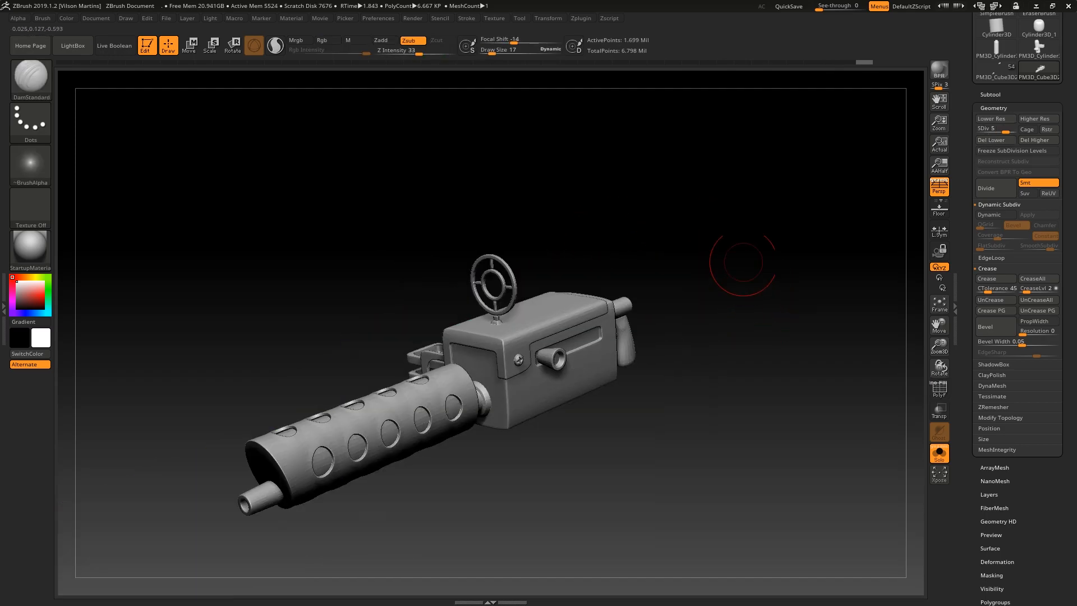
key("d")
right_click_drag(743, 262, 698, 199)
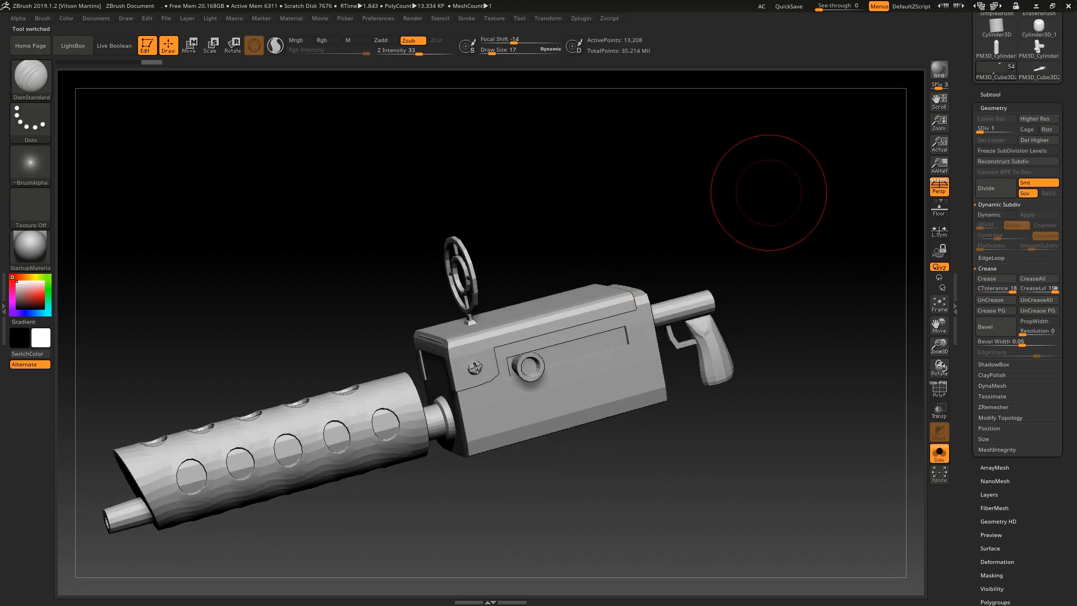
Step: Turn off Solo to show the complete aircraft and examine the machine gun mounted in its nose
right_click_drag(765, 185, 726, 122)
left_click(939, 454)
right_click_drag(702, 222, 500, 260, "ctrl")
right_click_drag(238, 295, 321, 190)
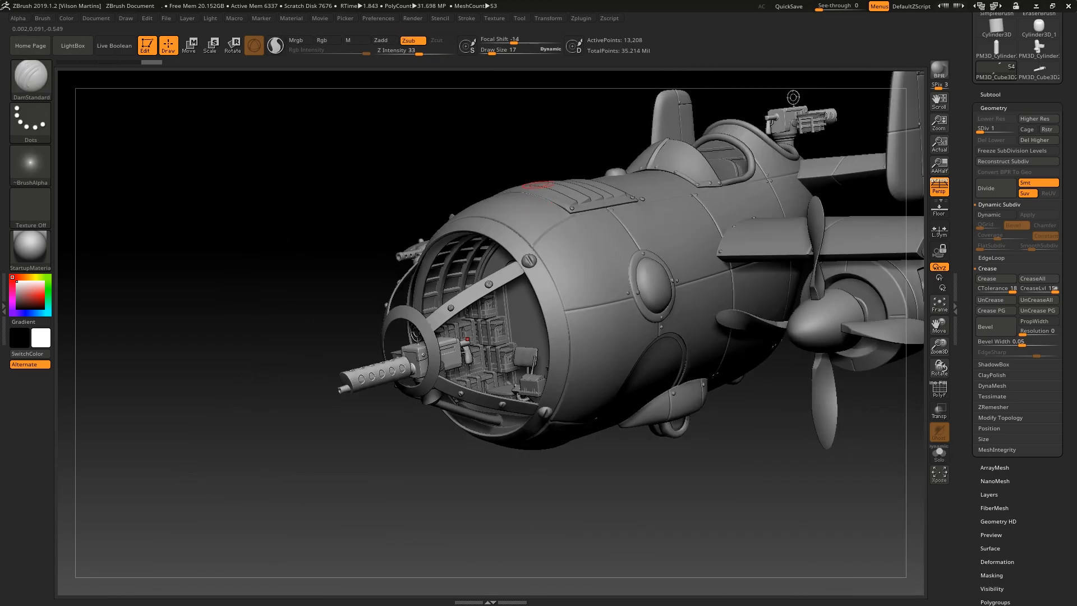